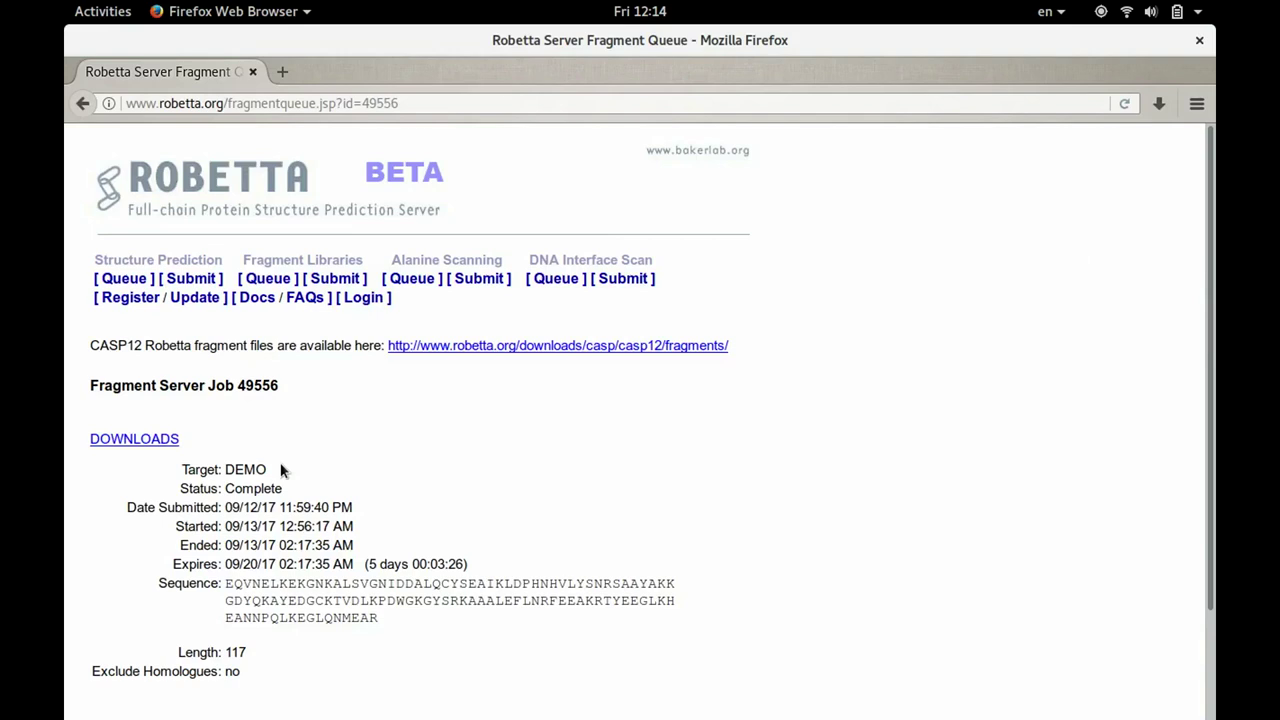
# Open the downloads of fragment job 49556 and save aat000_03_05.200_v1_3 to the Desktop.
pyautogui.click(175, 442)
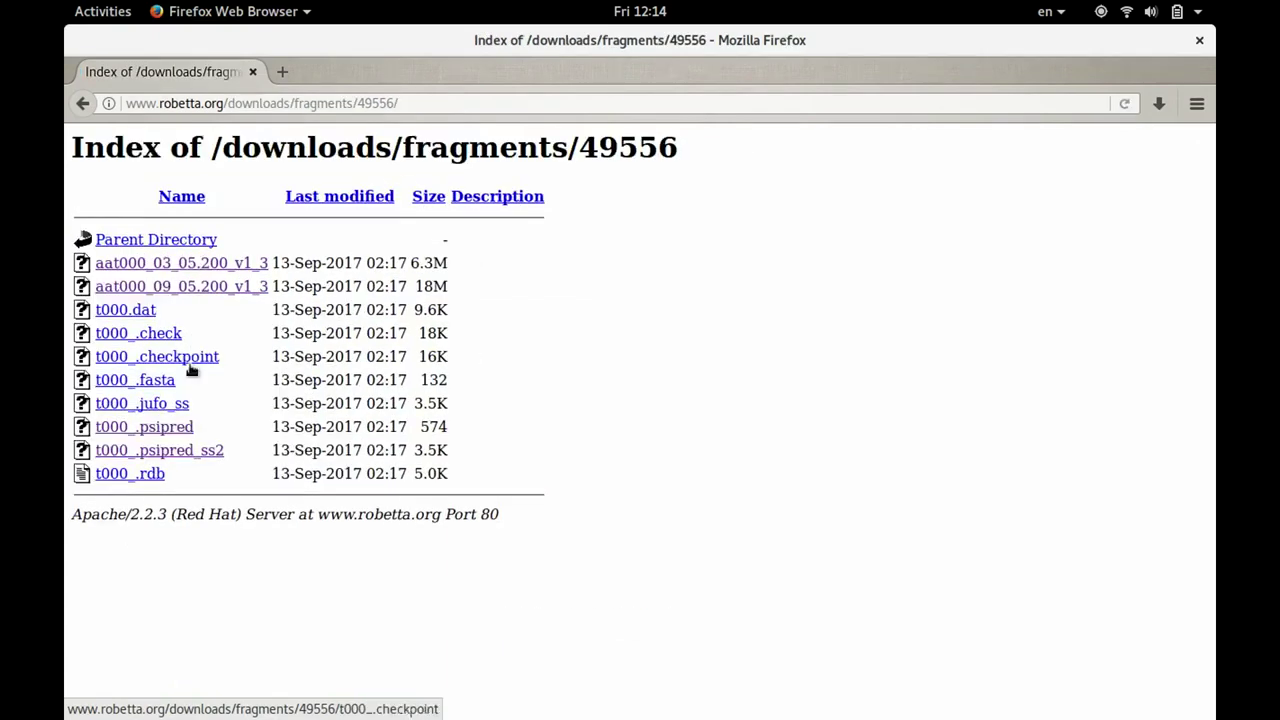
pyautogui.rightClick(177, 266)
pyautogui.click(300, 383)
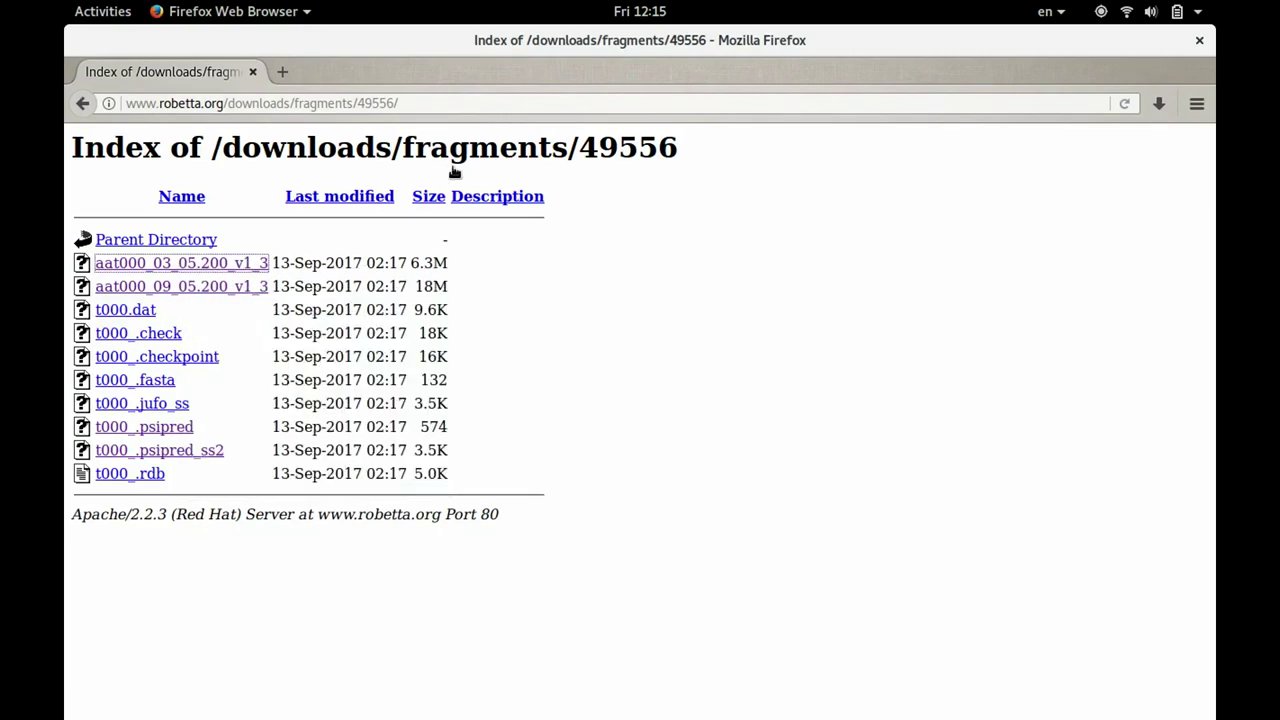
pyautogui.click(1128, 48)
# Save the fragment file aat000_09_05.200_v1_3 from the download index to the Desktop.
pyautogui.rightClick(207, 290)
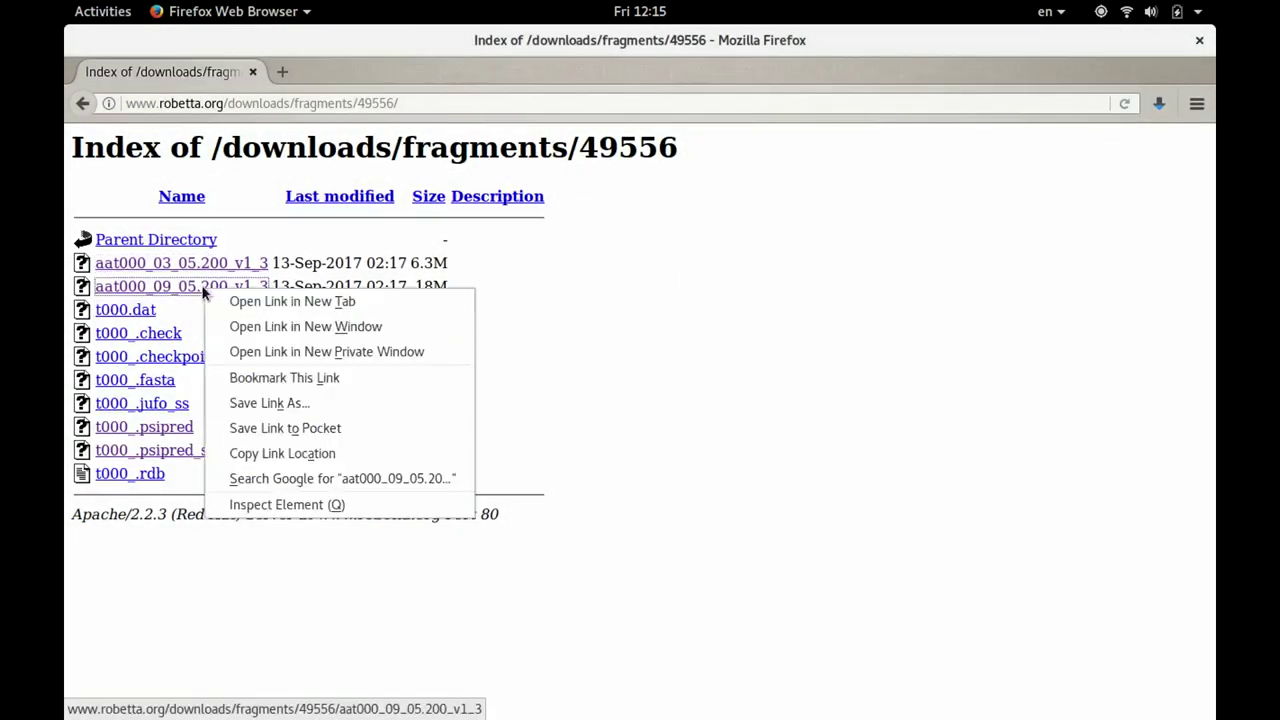
pyautogui.click(291, 404)
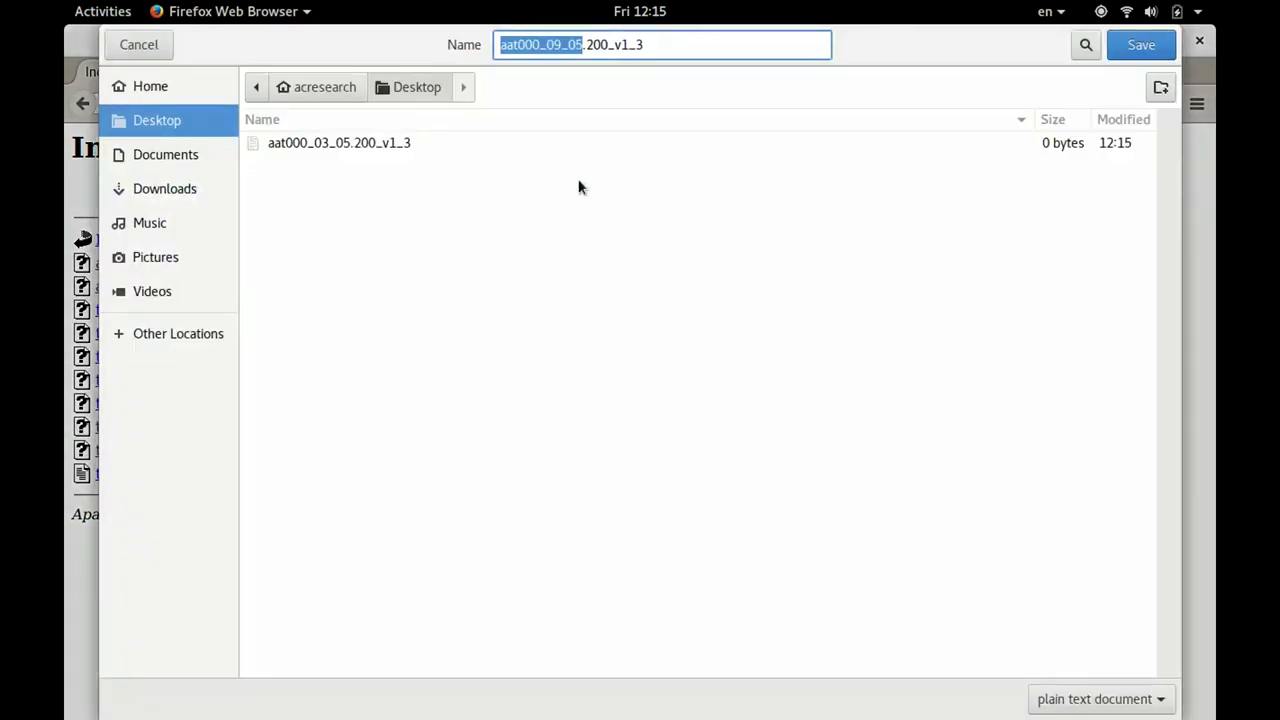
pyautogui.click(1114, 51)
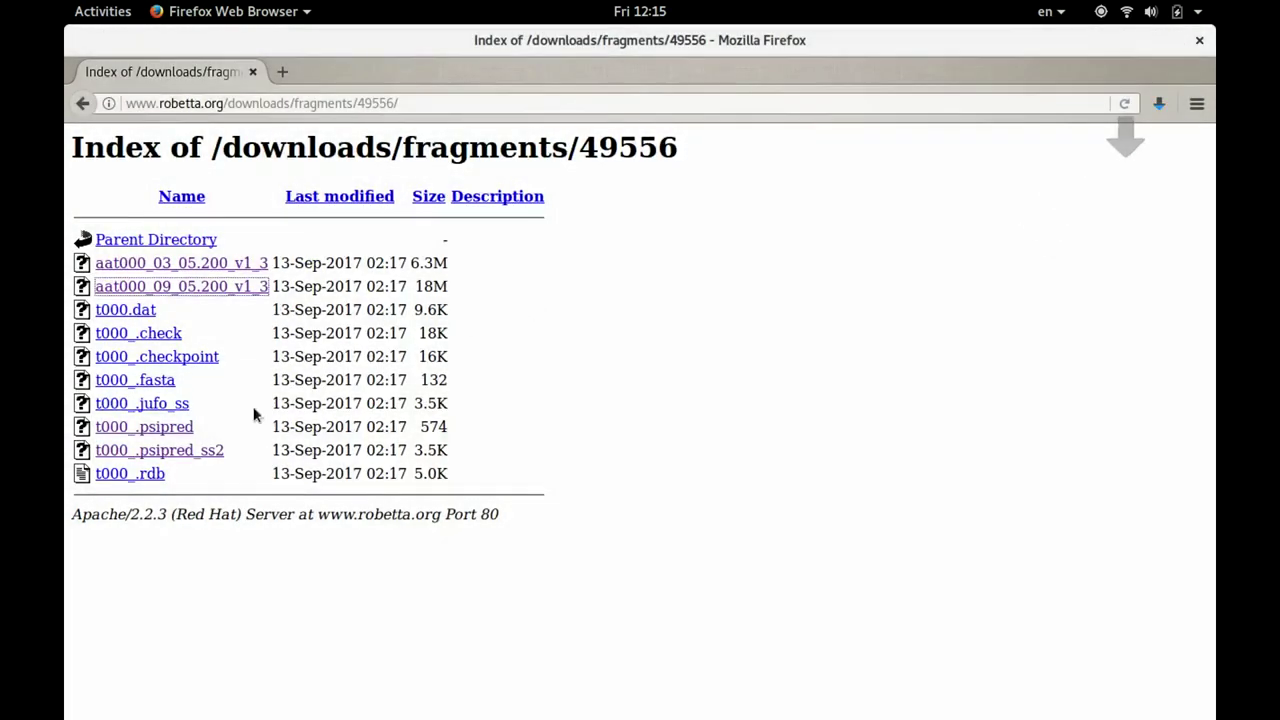
# Save the secondary structure prediction file t000_.psipred_ss2 to the Desktop.
pyautogui.rightClick(197, 452)
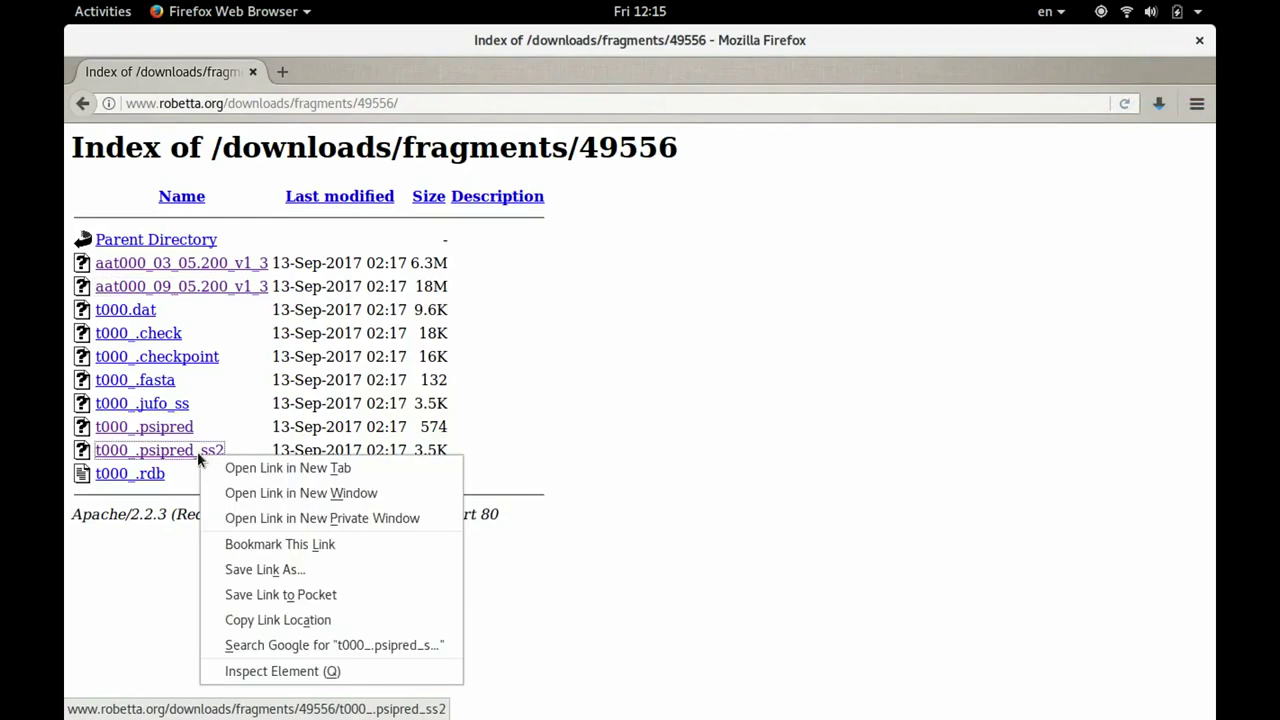
pyautogui.click(268, 569)
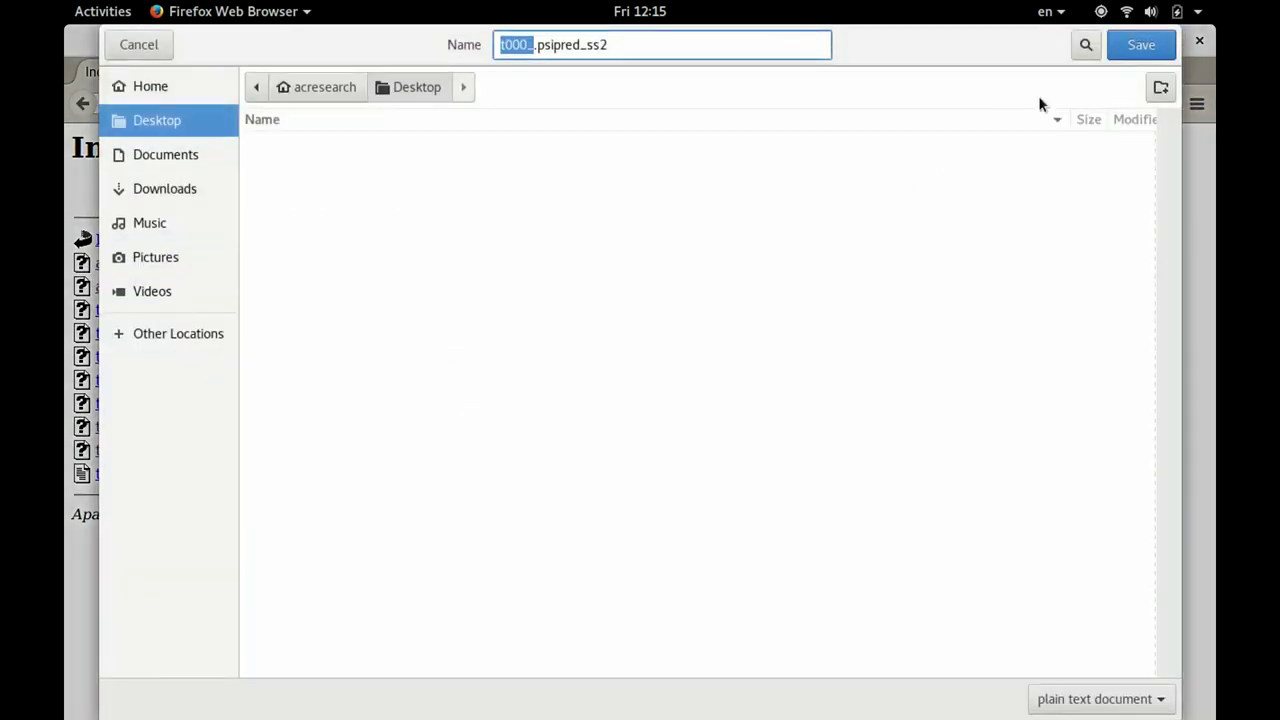
pyautogui.click(1142, 46)
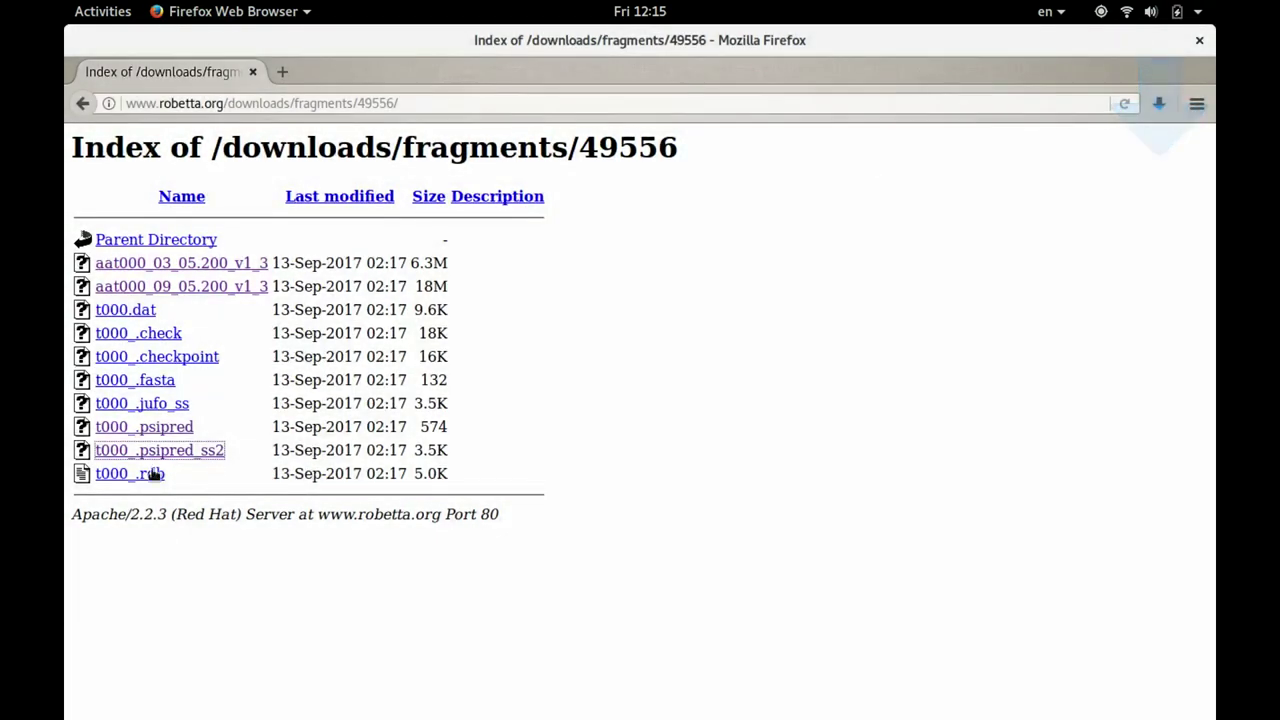
# View t000_.psipred_ss2 and aat000_03_05.200_v1_3 in the browser, returning to the download index after each.
pyautogui.click(200, 451)
pyautogui.click(83, 104)
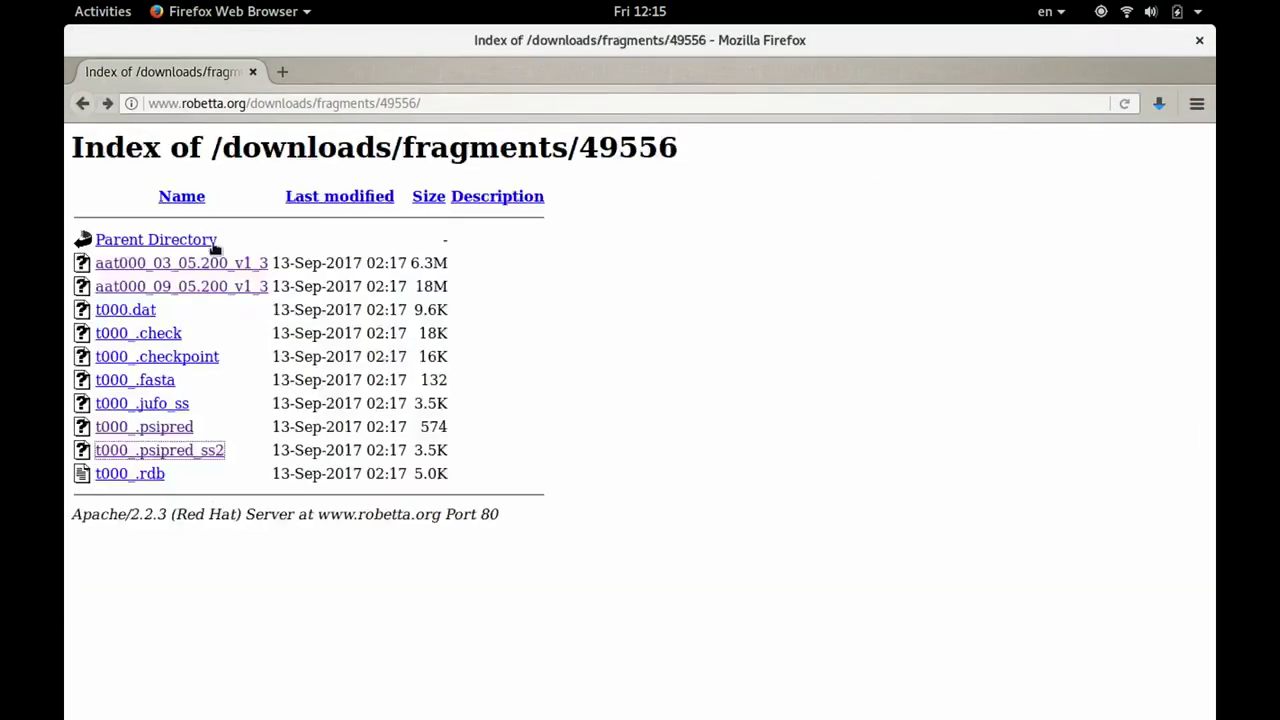
pyautogui.click(232, 263)
pyautogui.click(83, 104)
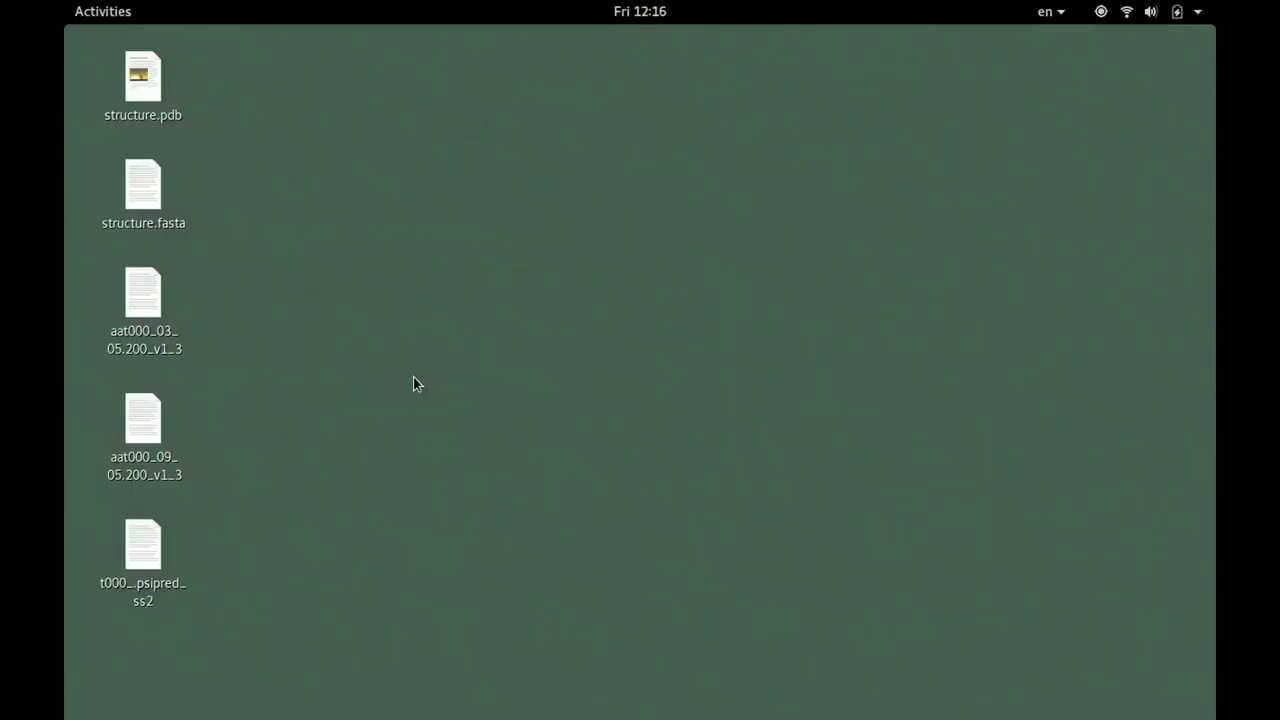
pyautogui.moveTo(321, 60); pyautogui.dragTo(180, 650)
pyautogui.click(347, 606)
pyautogui.click(146, 96)
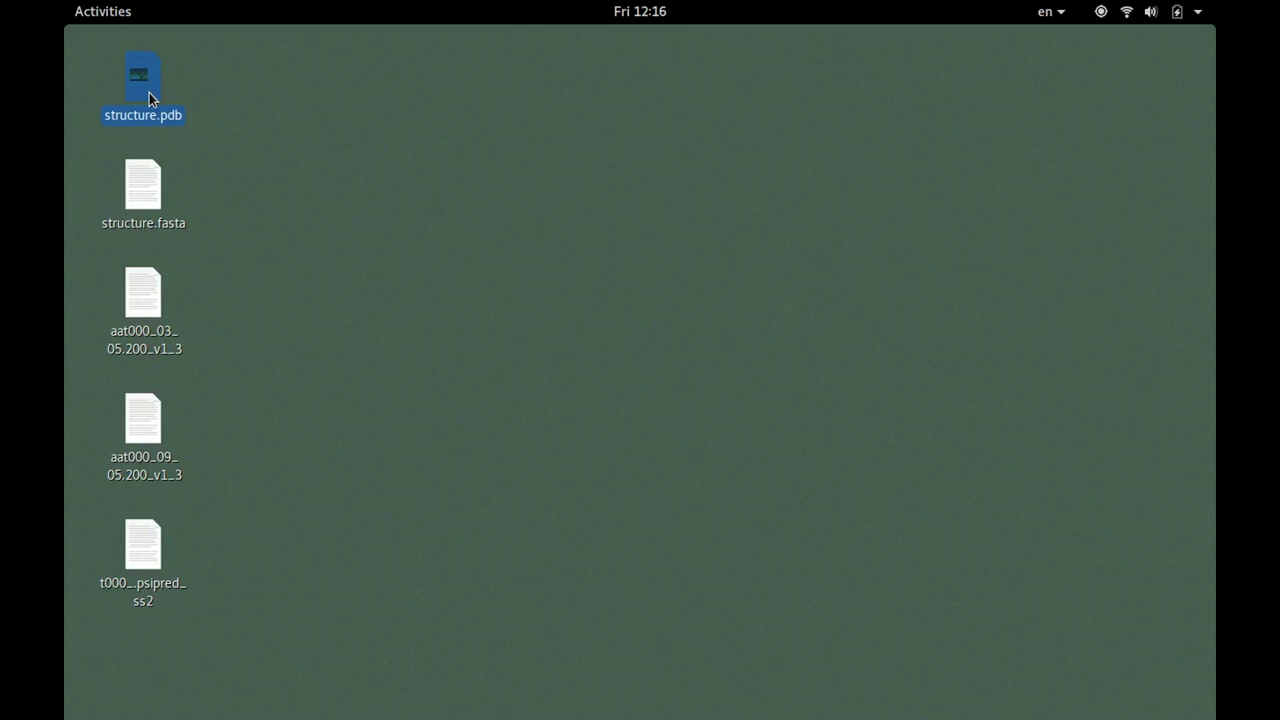
pyautogui.click(228, 200)
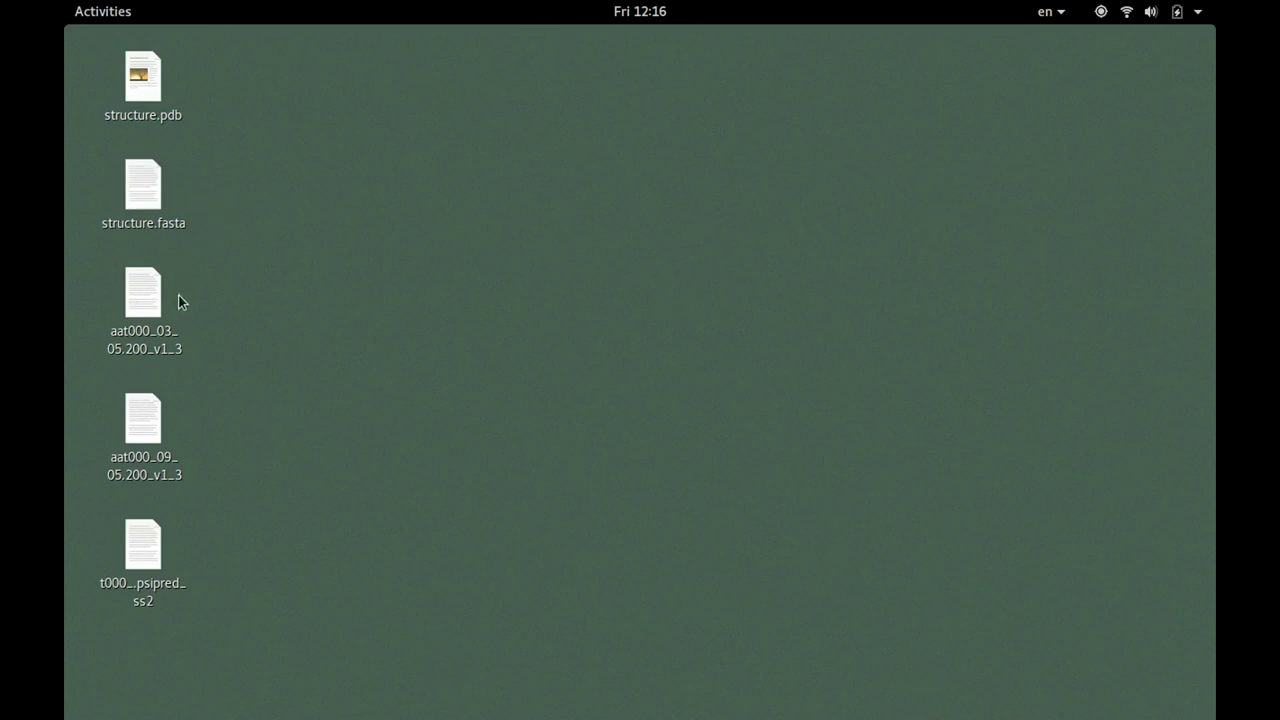
pyautogui.moveTo(243, 298); pyautogui.dragTo(127, 462)
pyautogui.click(202, 516)
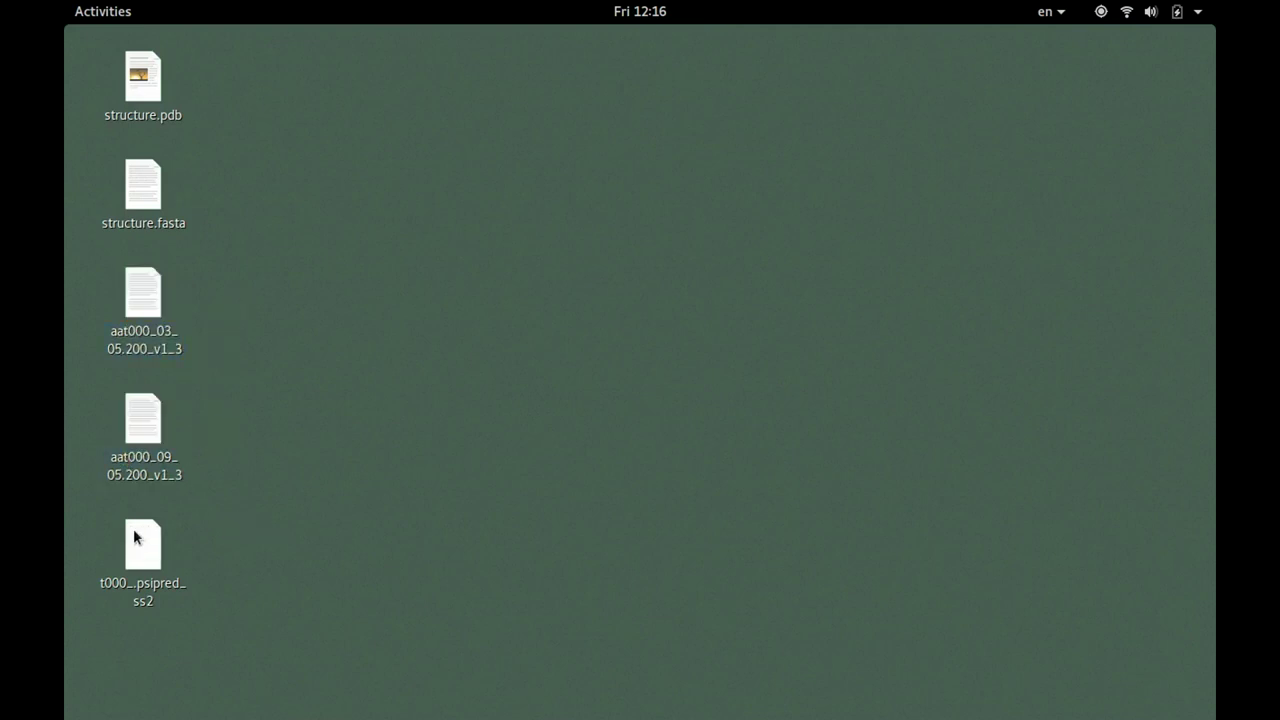
pyautogui.click(137, 537)
pyautogui.click(287, 475)
pyautogui.click(149, 297)
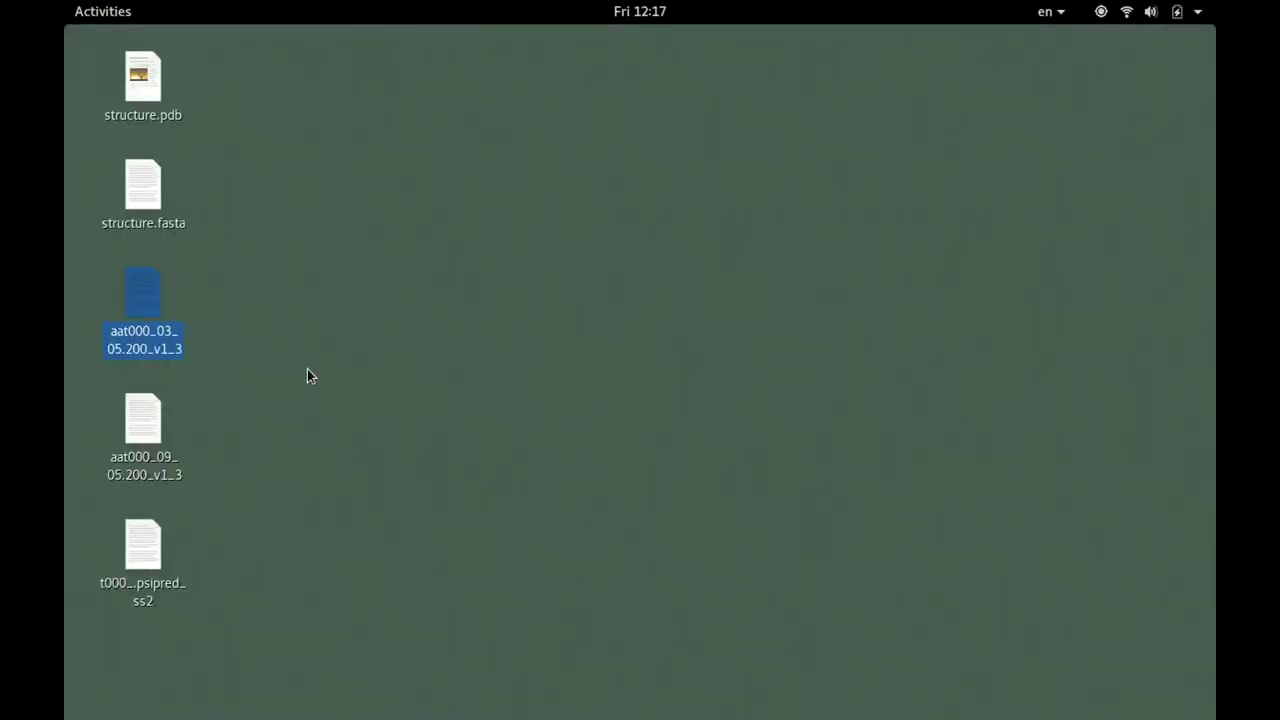
pyautogui.click(283, 357)
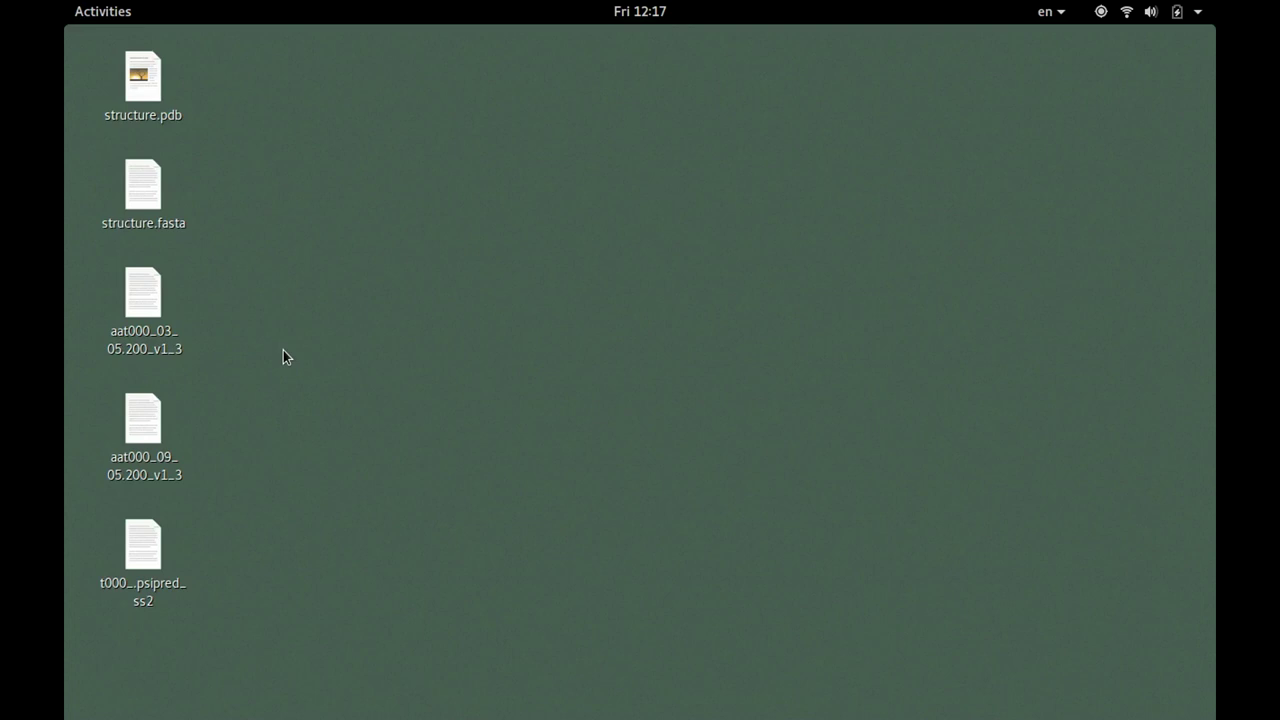
# Open aat000_03_05.200_v1_3 from the desktop to examine its fragment entries, and close it.
pyautogui.doubleClick(149, 305)
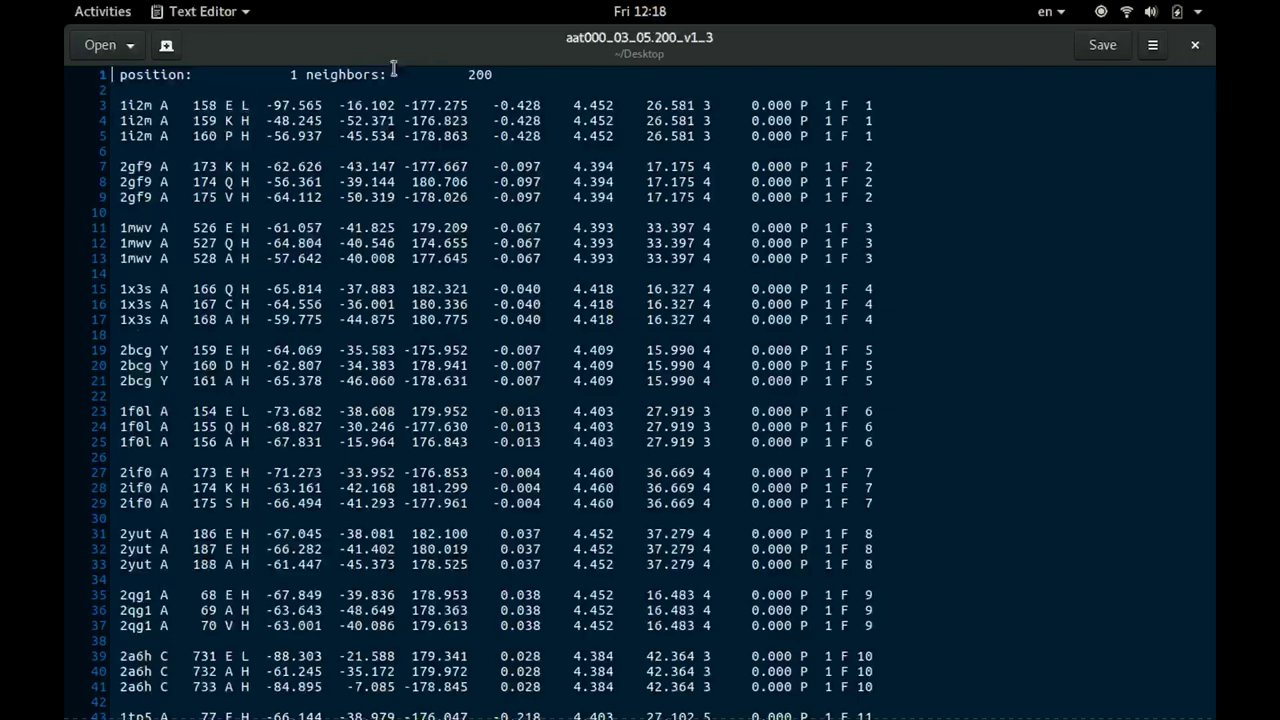
pyautogui.click(1197, 46)
# Open structure.fasta and examine the protein sequence by highlighting short and longer residue stretches along it, and close the file.
pyautogui.doubleClick(128, 204)
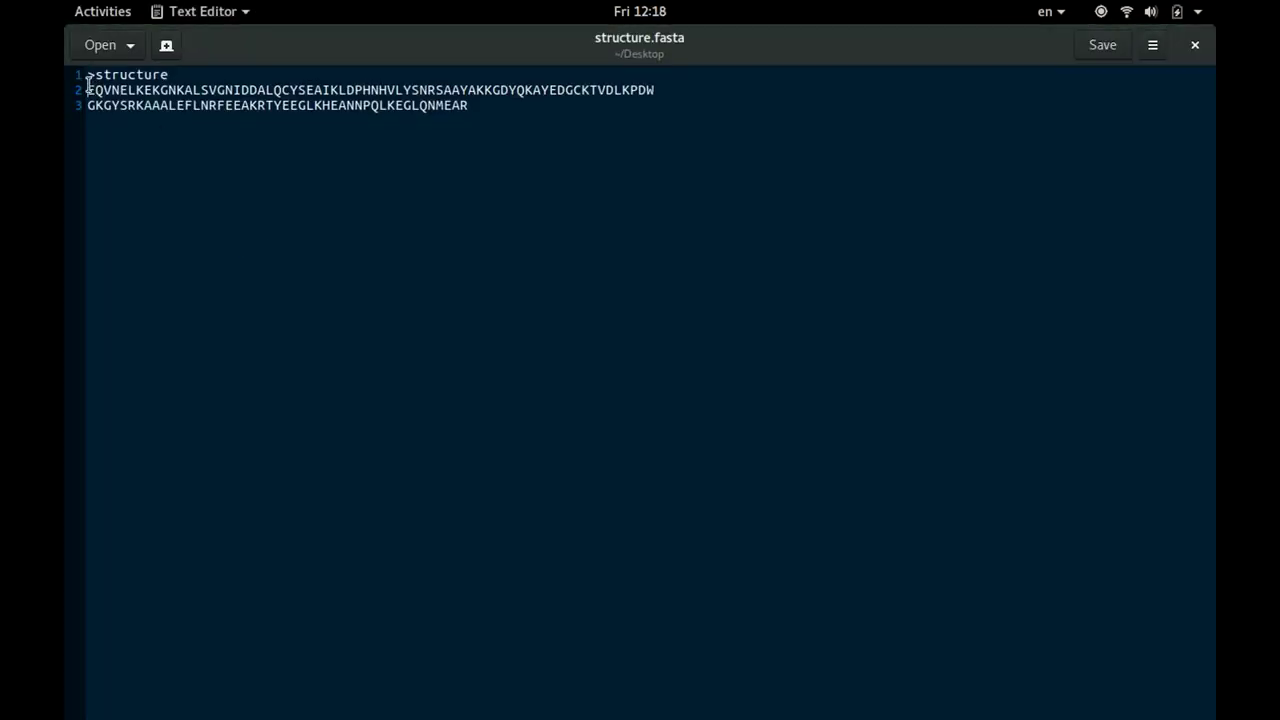
pyautogui.moveTo(136, 90); pyautogui.dragTo(160, 90)
pyautogui.click(138, 91)
pyautogui.moveTo(138, 91); pyautogui.dragTo(161, 91)
pyautogui.moveTo(175, 90); pyautogui.dragTo(269, 90)
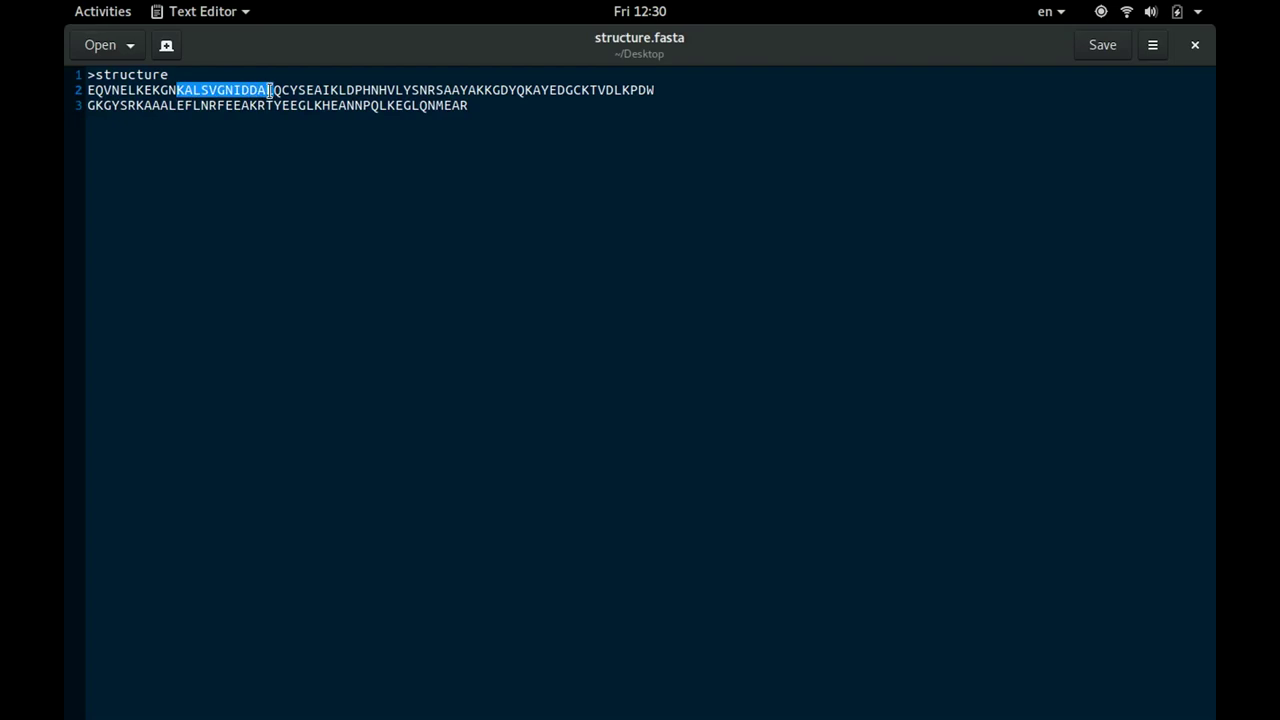
pyautogui.moveTo(269, 91); pyautogui.dragTo(274, 90)
pyautogui.moveTo(127, 90); pyautogui.dragTo(218, 90)
pyautogui.moveTo(346, 90); pyautogui.dragTo(477, 90)
pyautogui.click(540, 88)
pyautogui.moveTo(605, 90); pyautogui.dragTo(654, 90)
pyautogui.moveTo(216, 105); pyautogui.dragTo(282, 105)
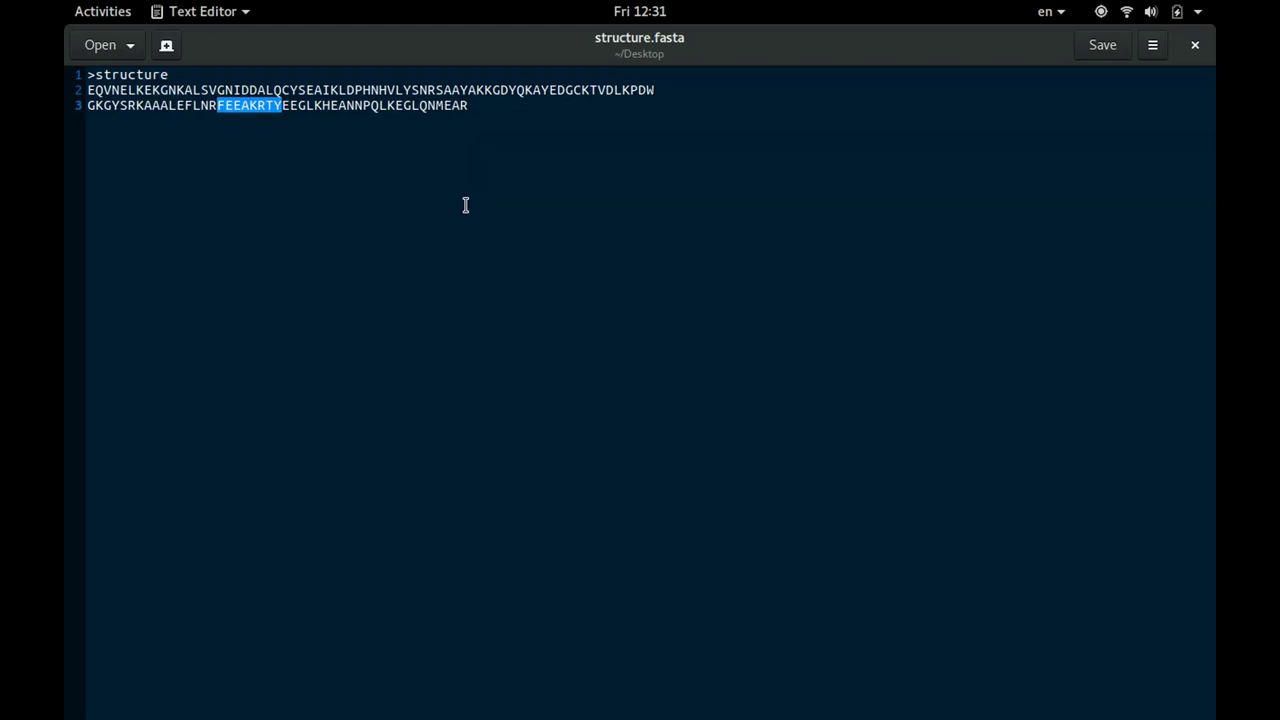
pyautogui.click(465, 205)
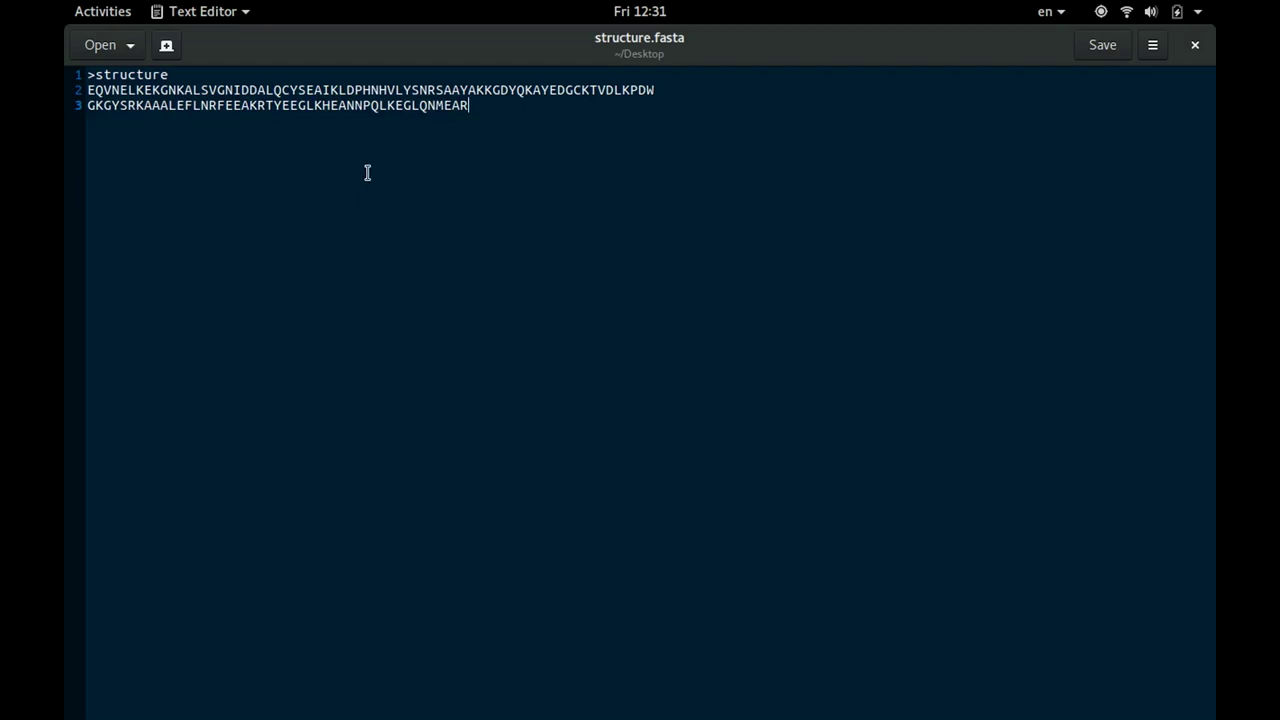
pyautogui.click(1195, 44)
# Open t000_.psipred_ss2 and examine the helix and loop predictions by highlighting residue ranges such as lines 2 to 12, and close the file.
pyautogui.click(143, 568)
pyautogui.doubleClick(143, 566)
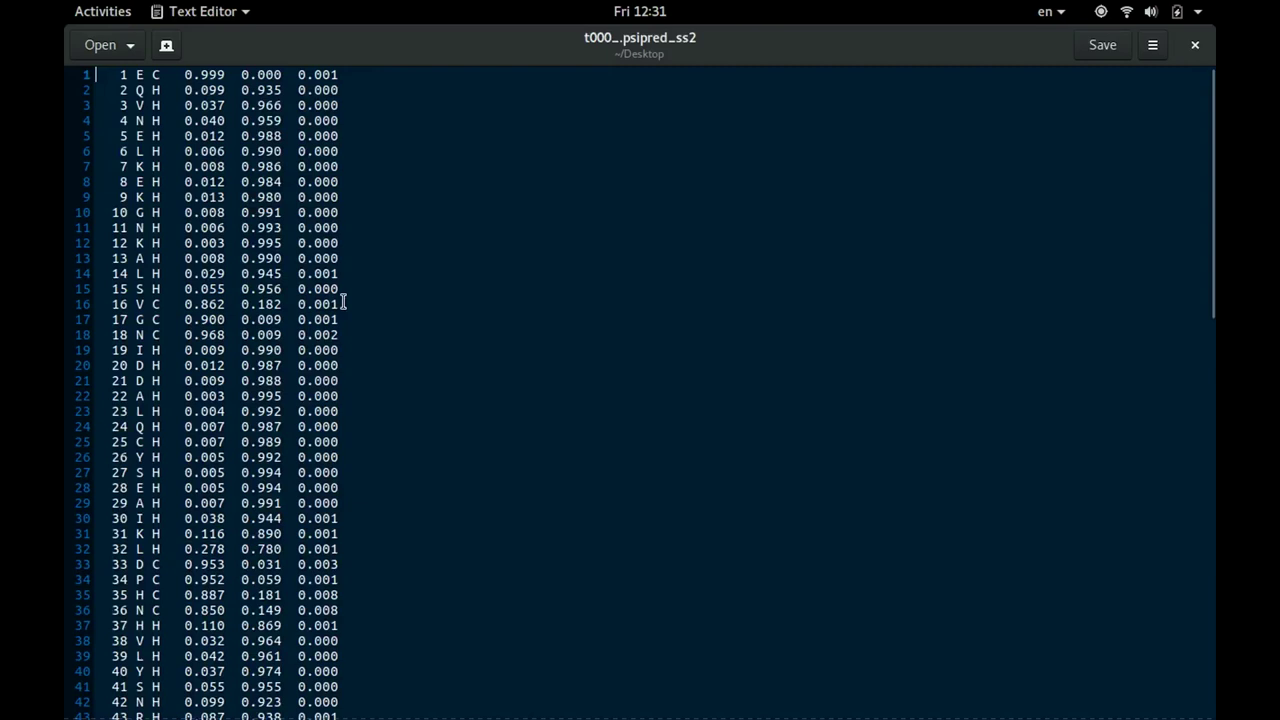
pyautogui.click(96, 89)
pyautogui.hotkey('shift', 'Down')
pyautogui.hotkey('shift', 'Down')
pyautogui.hotkey('shift', 'Down')
pyautogui.hotkey('shift', 'Down')
pyautogui.hotkey('shift', 'Down')
pyautogui.hotkey('shift', 'Down')
pyautogui.hotkey('shift', 'Down')
pyautogui.hotkey('shift', 'Down')
pyautogui.hotkey('shift', 'Down')
pyautogui.hotkey('shift', 'Down')
pyautogui.hotkey('shift', 'Down')
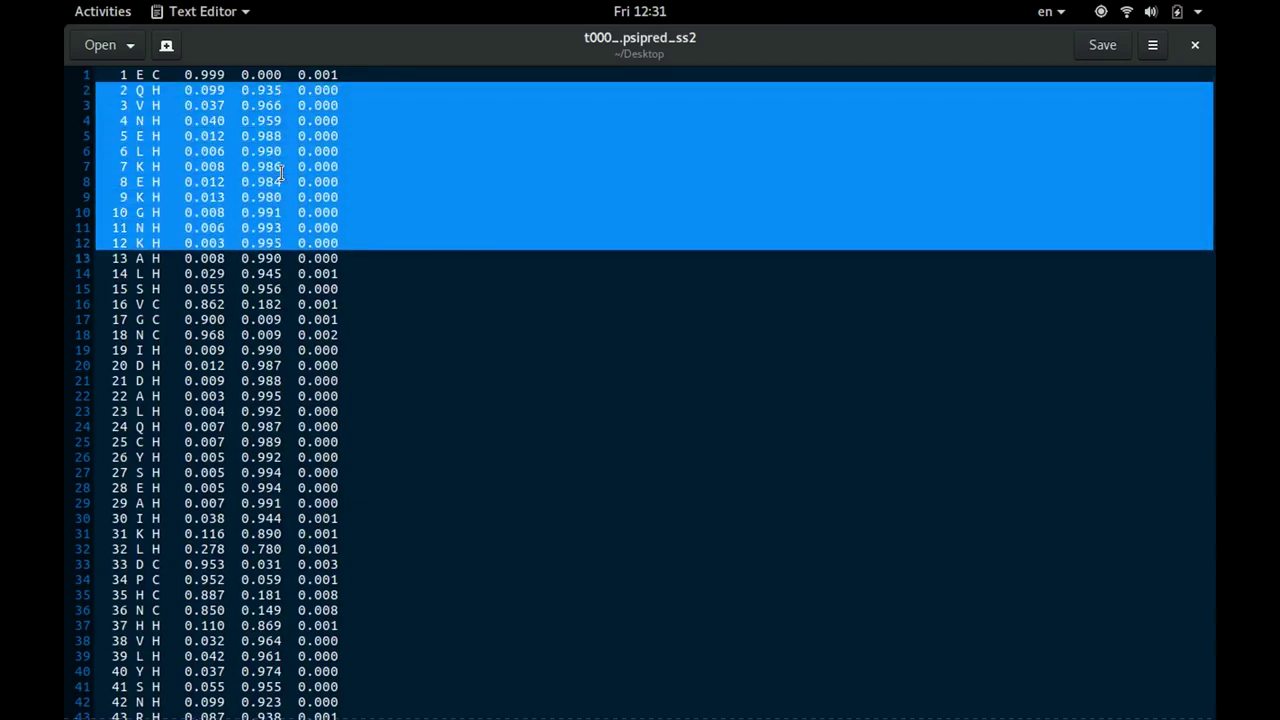
pyautogui.moveTo(96, 365); pyautogui.dragTo(143, 457)
pyautogui.moveTo(100, 304); pyautogui.dragTo(110, 350)
pyautogui.hotkey('ctrl', 'w')
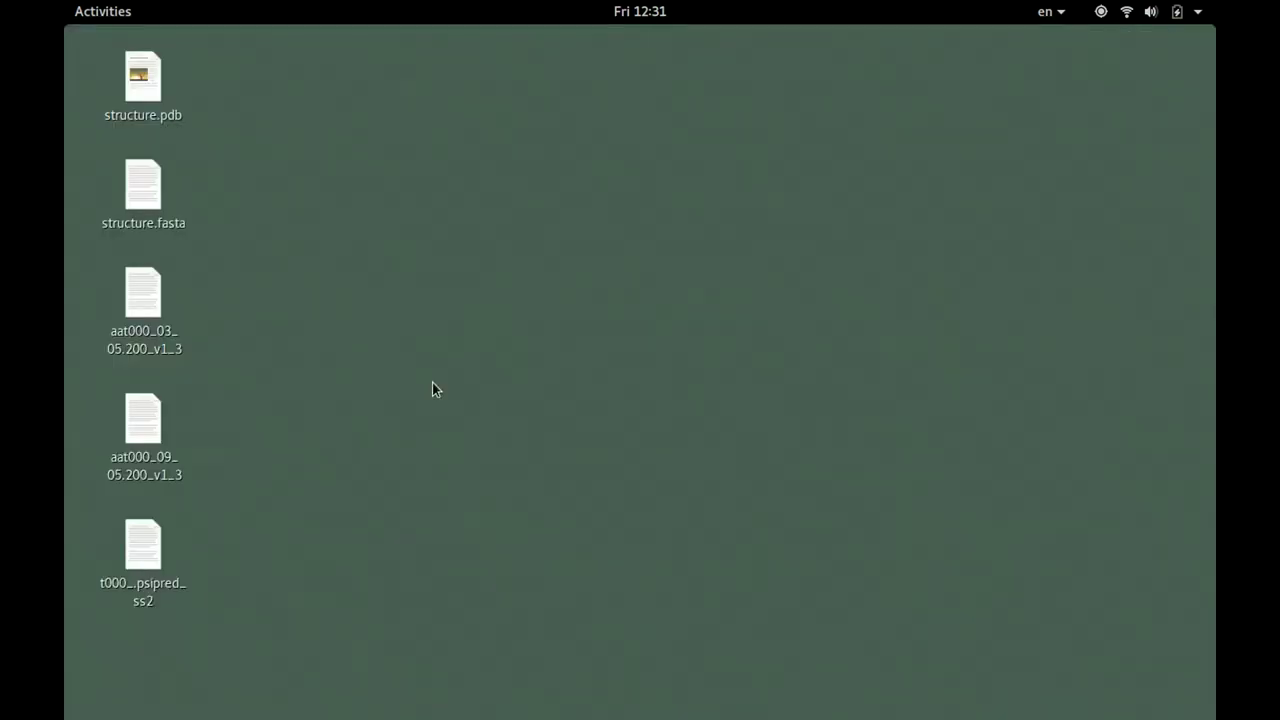
# Reopen structure.fasta, highlight the nine-residue window EKGNKALSV in the sequence, and close the file.
pyautogui.doubleClick(143, 185)
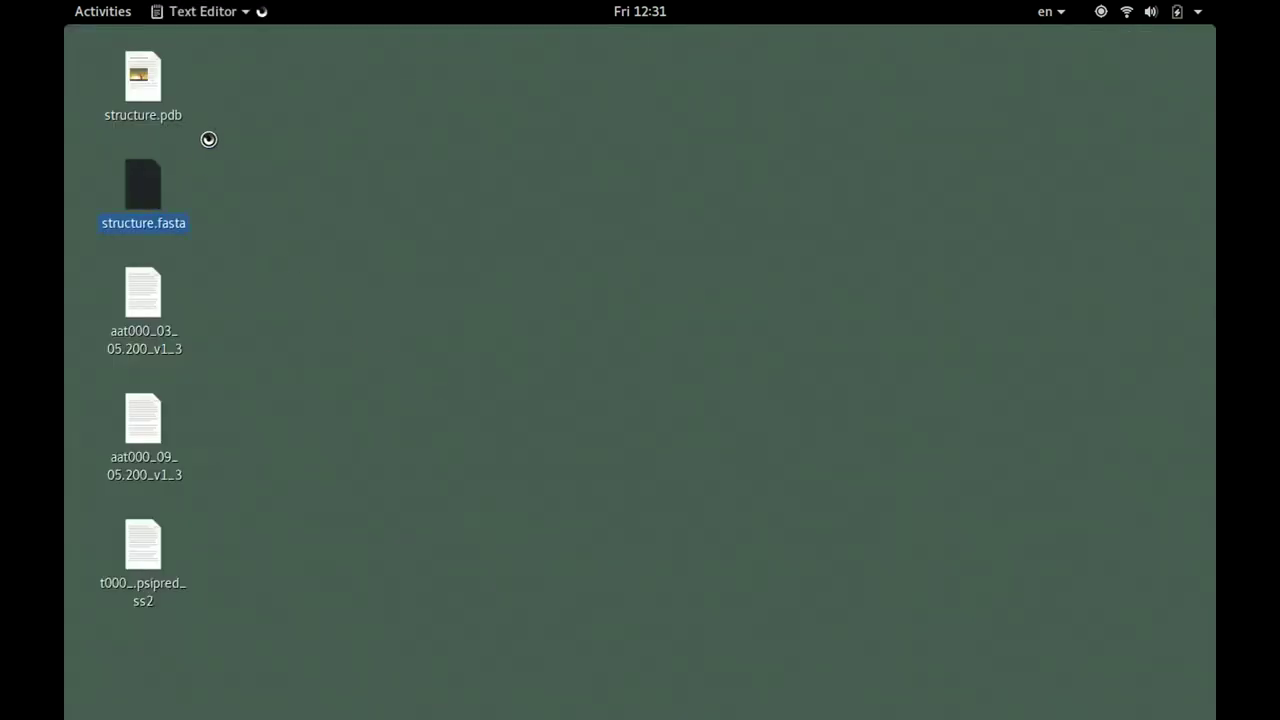
pyautogui.moveTo(182, 79); pyautogui.dragTo(229, 90)
pyautogui.moveTo(144, 90); pyautogui.dragTo(215, 90)
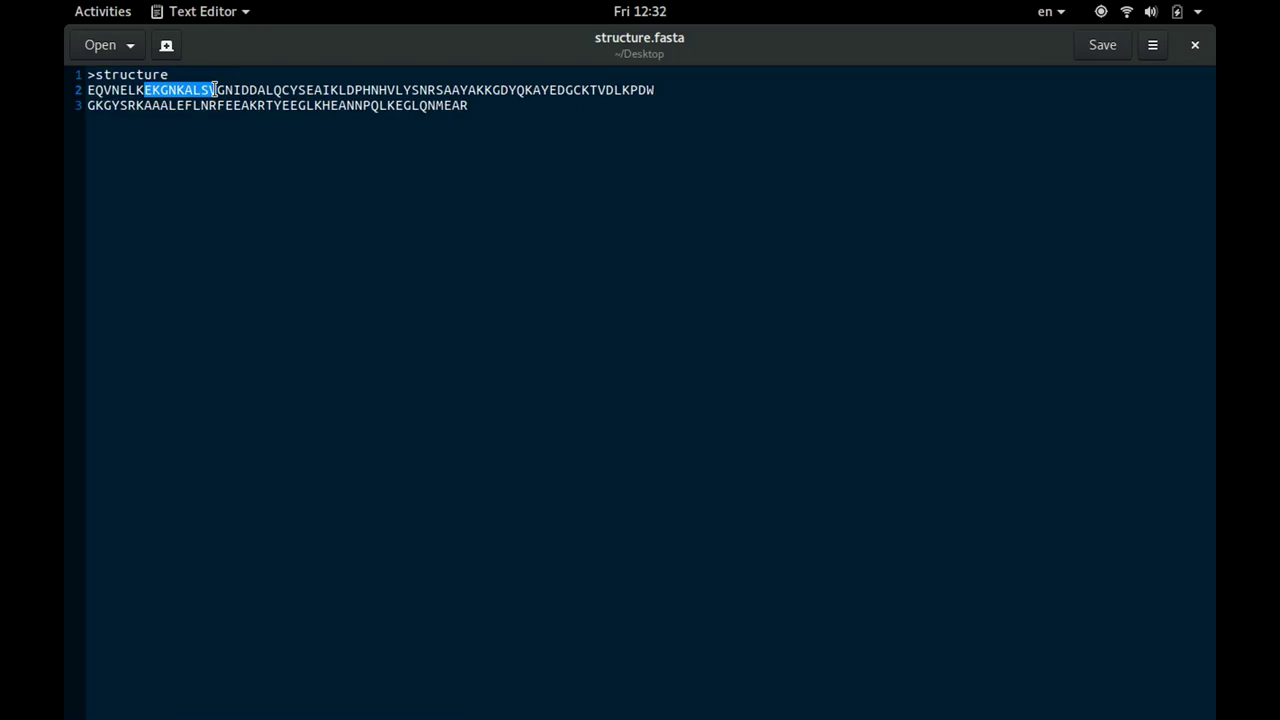
pyautogui.click(1195, 45)
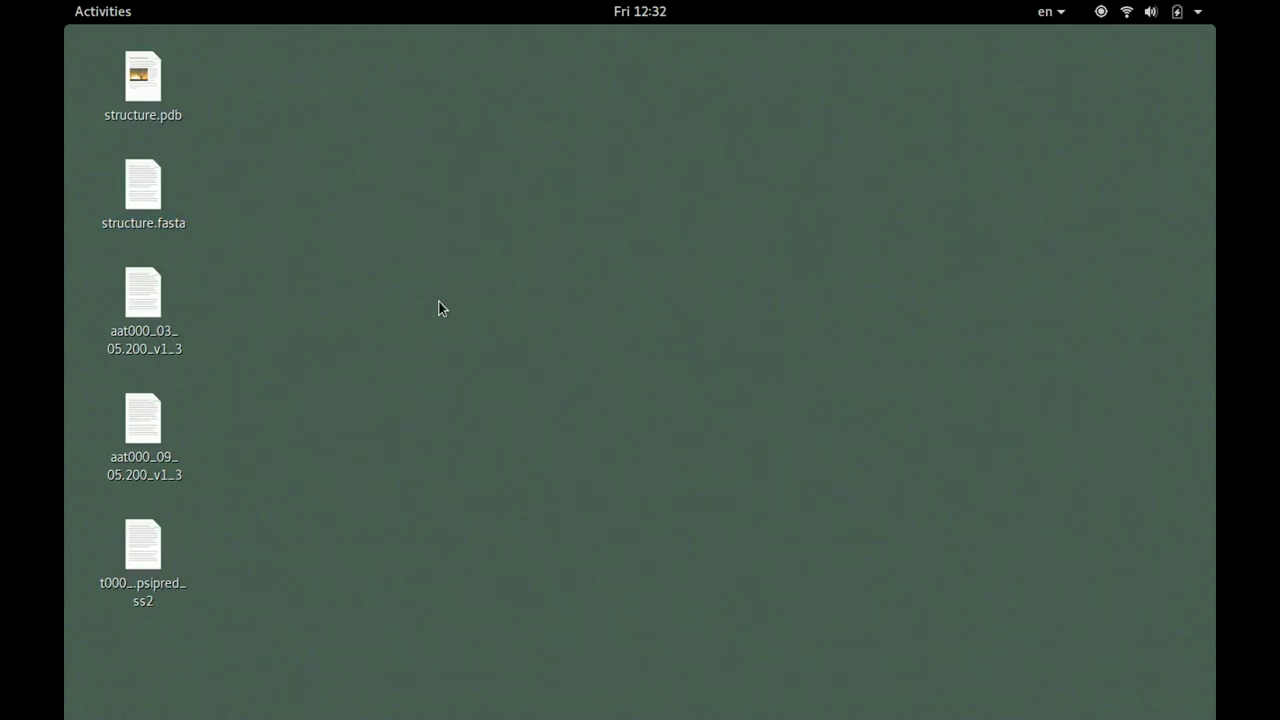
pyautogui.moveTo(289, 88); pyautogui.dragTo(72, 578)
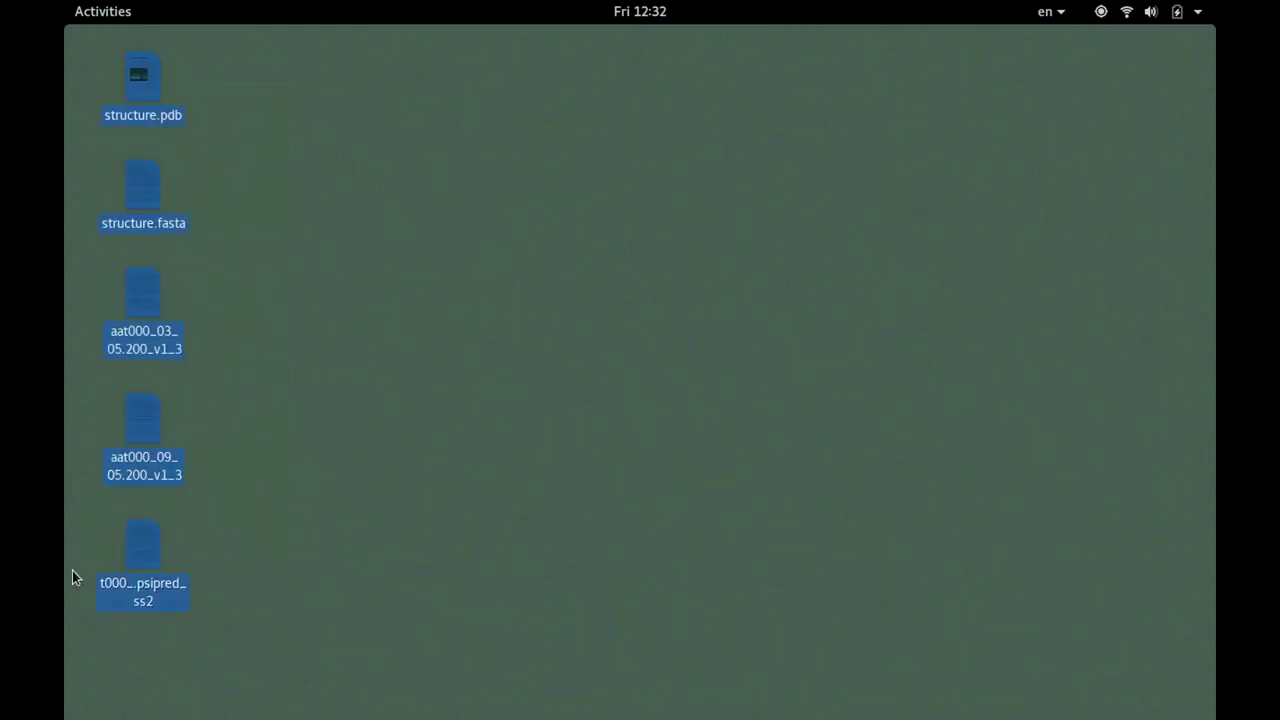
pyautogui.click(288, 516)
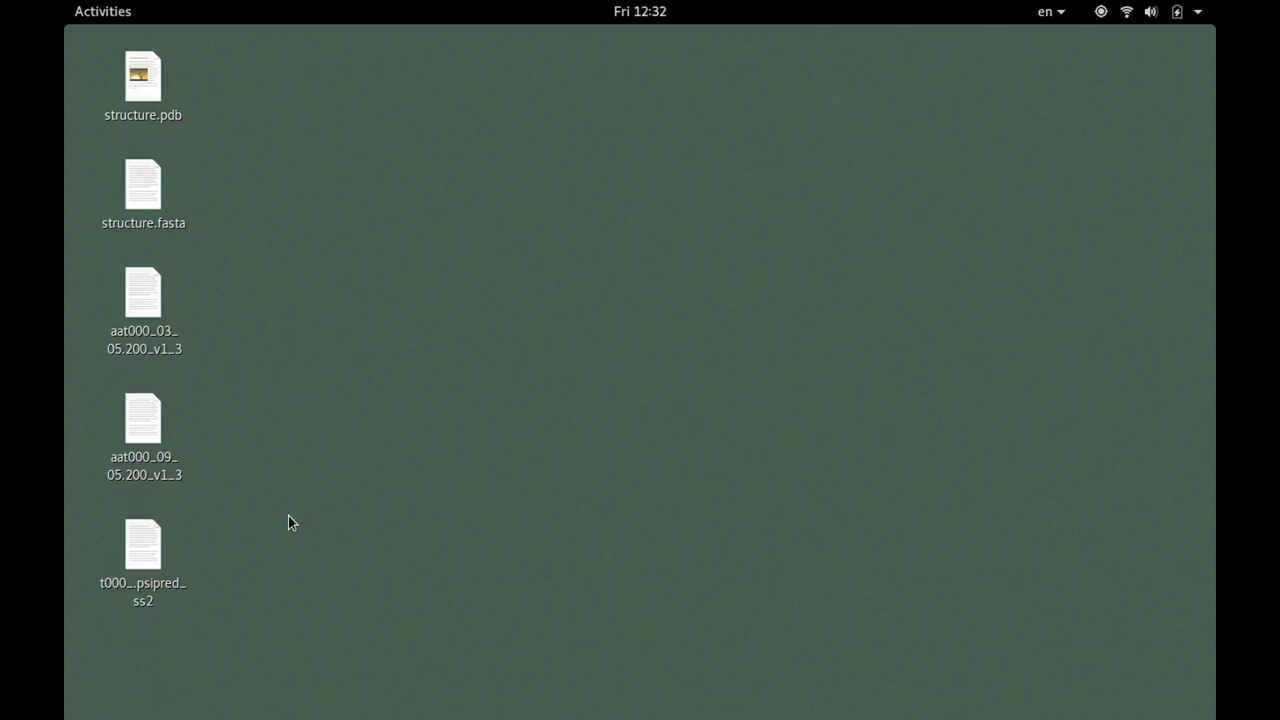
# Move the flags file from the Home folder onto the desktop below the psipred file, and close the file manager.
pyautogui.press('super')
pyautogui.click(112, 400)
pyautogui.scroll(-3, 252, 588)
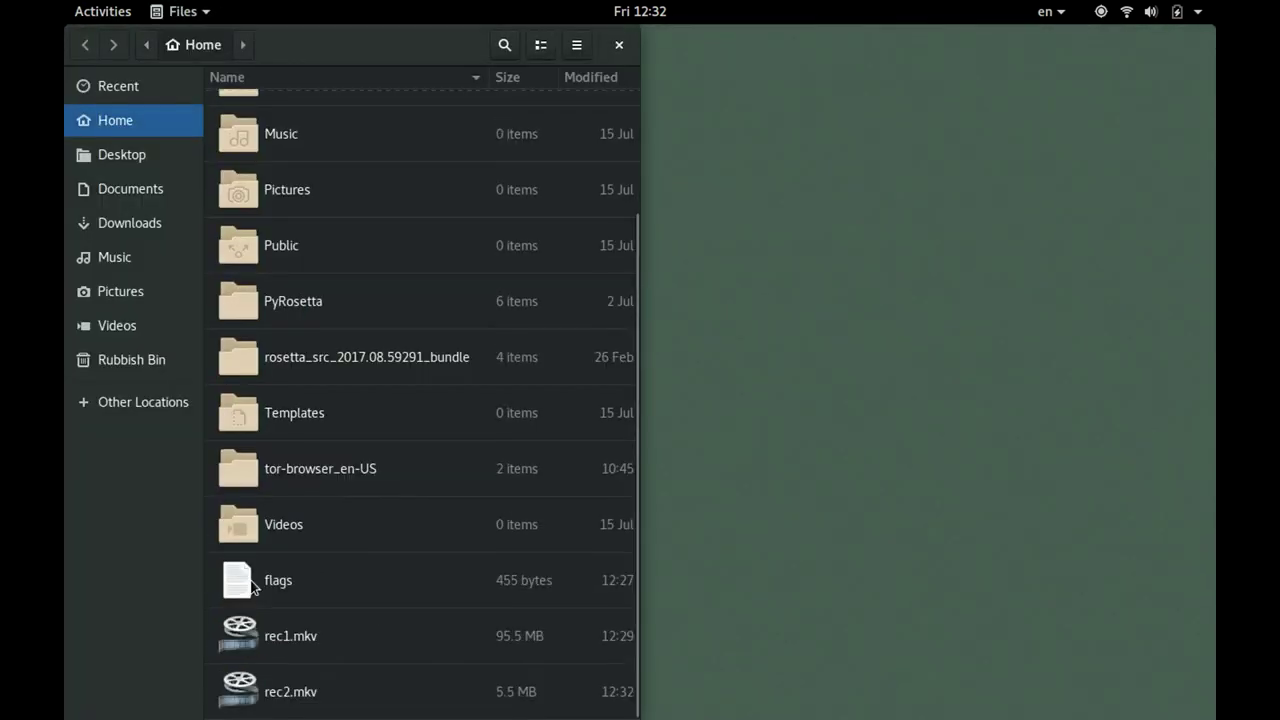
pyautogui.moveTo(252, 588); pyautogui.dragTo(132, 658)
pyautogui.click(619, 44)
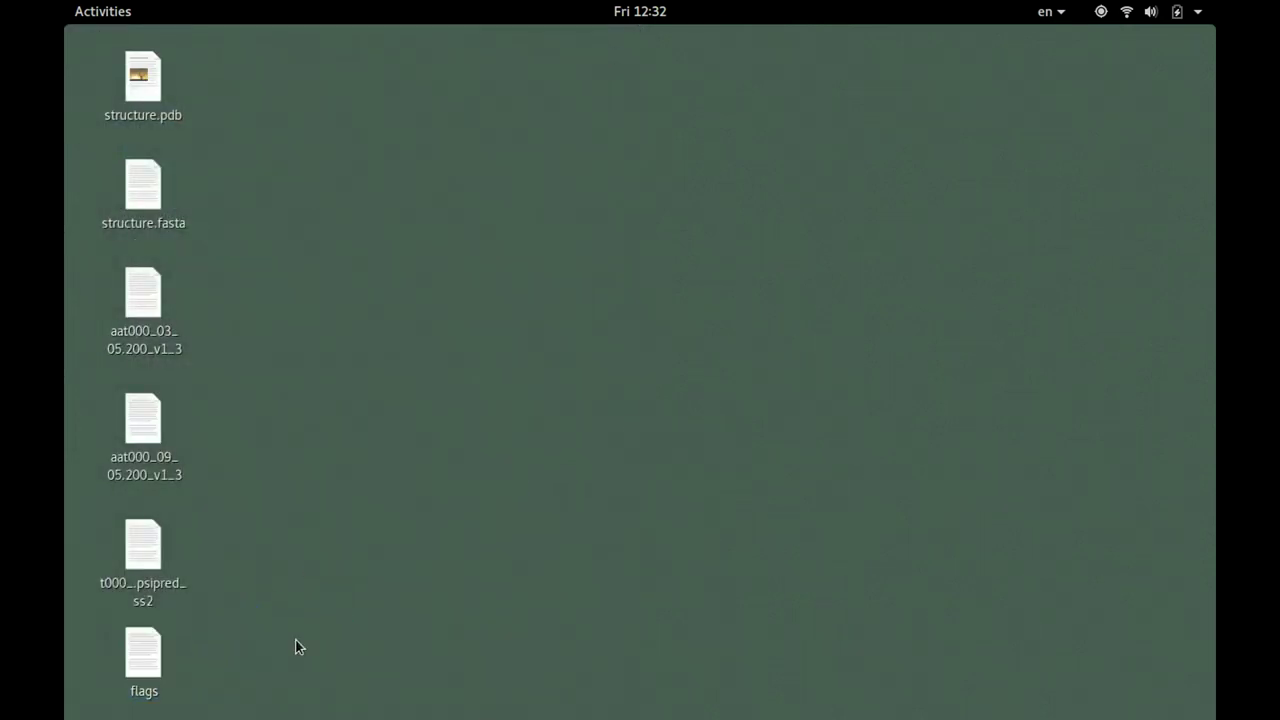
# Open the flags file and examine its Rosetta options line by line, starting with the -database path.
pyautogui.doubleClick(131, 650)
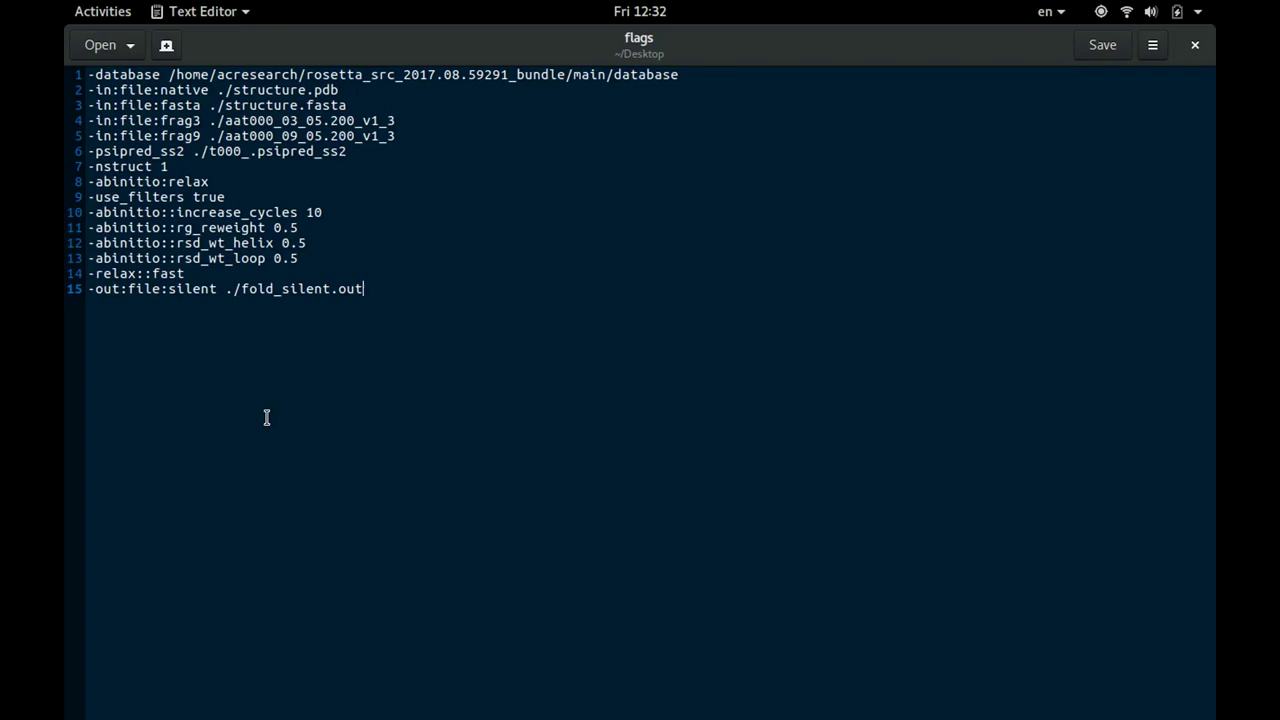
pyautogui.hotkey('ctrl', 'Home')
pyautogui.hotkey('shift', 'Down')
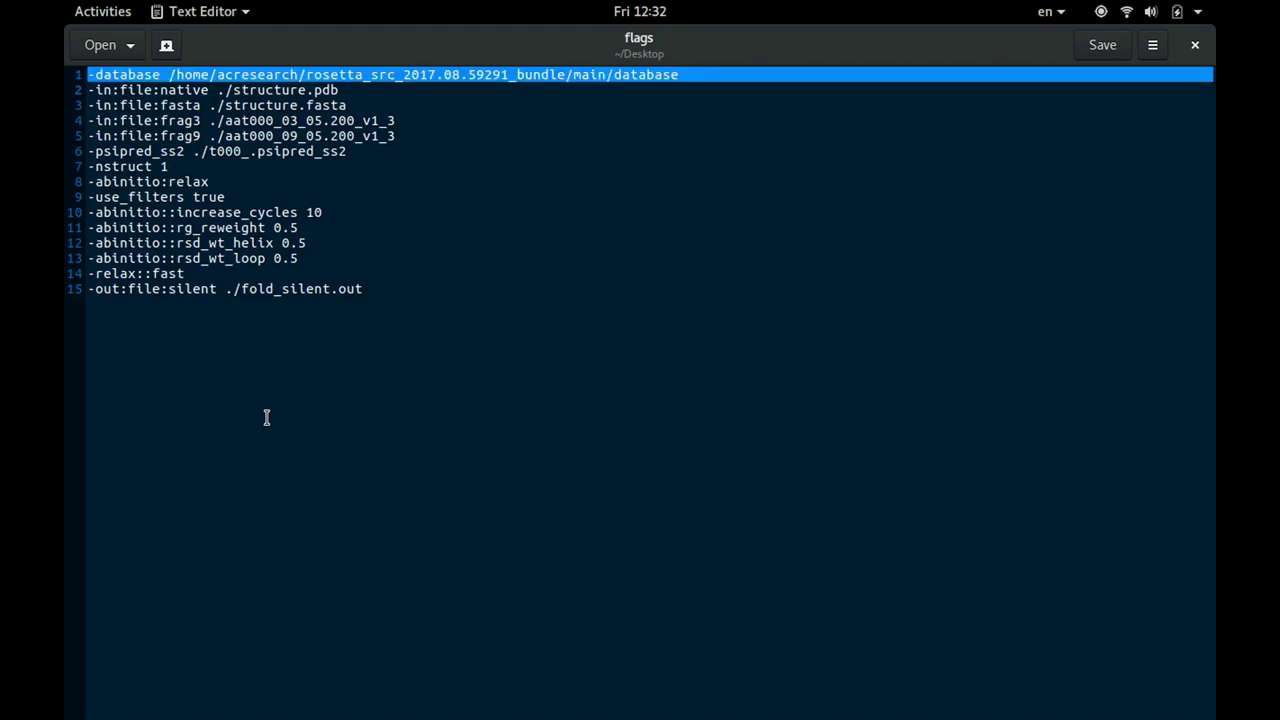
pyautogui.press('Down')
pyautogui.press('Up')
pyautogui.hotkey('shift', 'Down')
pyautogui.hotkey('shift', 'Down')
pyautogui.press('Down')
pyautogui.press('Down')
pyautogui.press('Down')
pyautogui.press('Down')
pyautogui.press('Down')
pyautogui.press('Down')
pyautogui.press('Up')
pyautogui.press('Up')
pyautogui.press('Up')
pyautogui.press('Up')
pyautogui.press('Up')
pyautogui.press('Up')
pyautogui.press('Up')
pyautogui.press('Up')
pyautogui.press('Up')
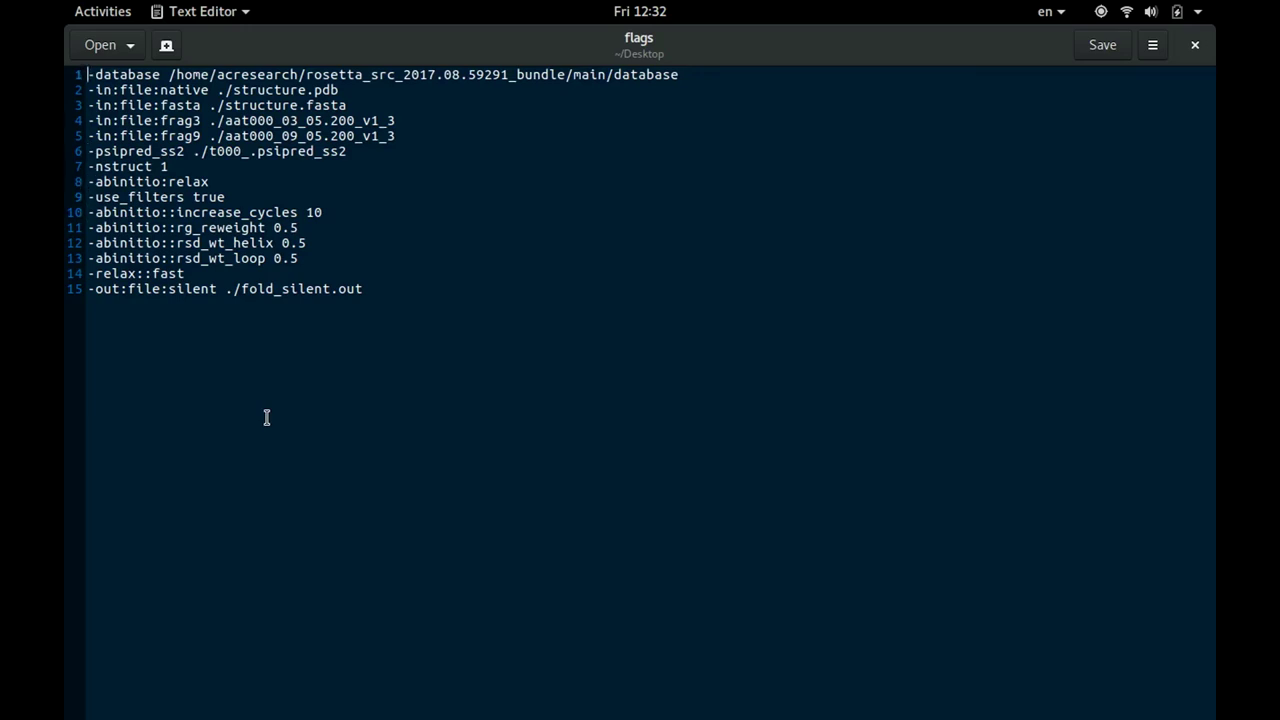
pyautogui.hotkey('shift', 'Down')
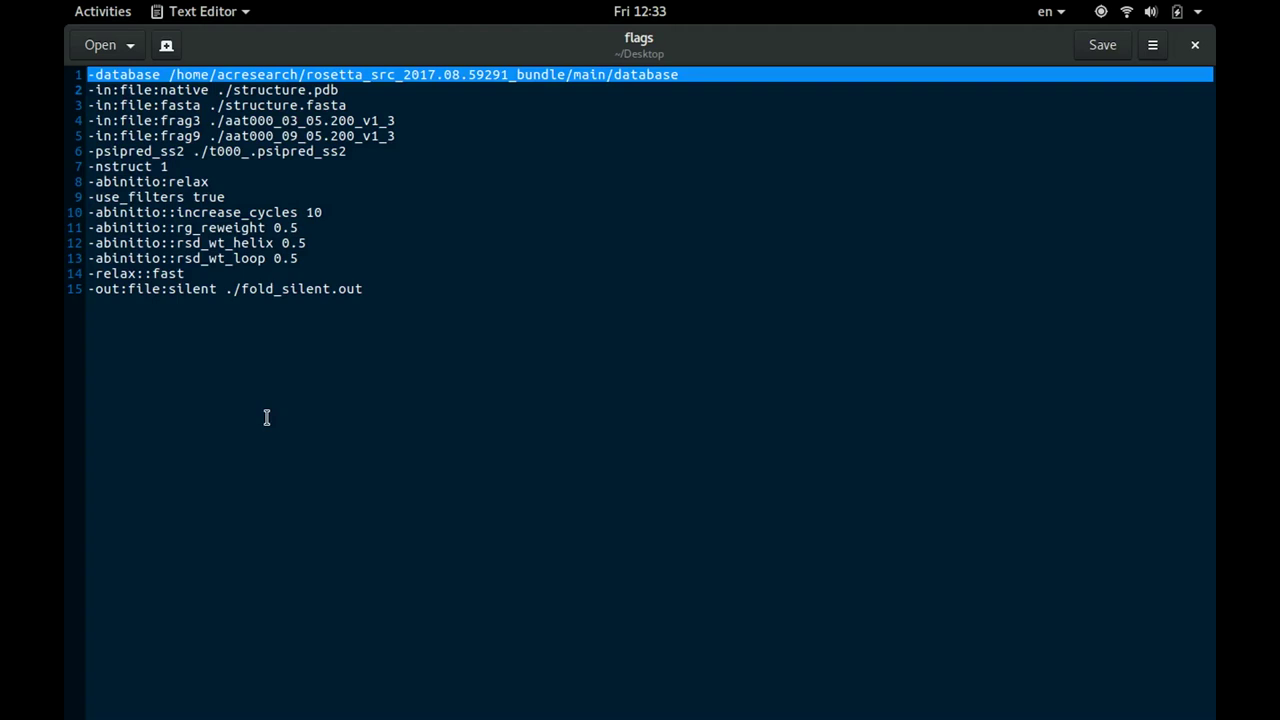
pyautogui.click(316, 330)
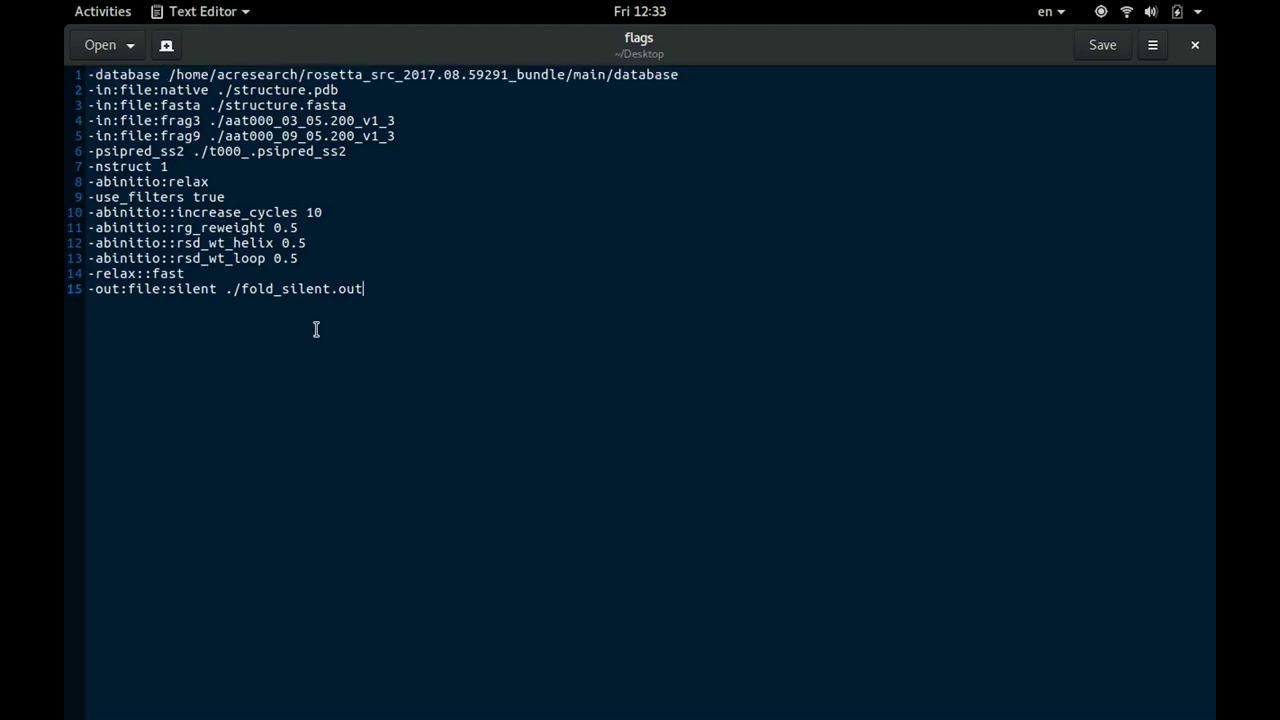
# Examine the -database path and the input options for the native PDB, FASTA, fragment and psipred_ss2 files by highlighting lines 1 to 6.
pyautogui.moveTo(168, 74); pyautogui.dragTo(560, 75)
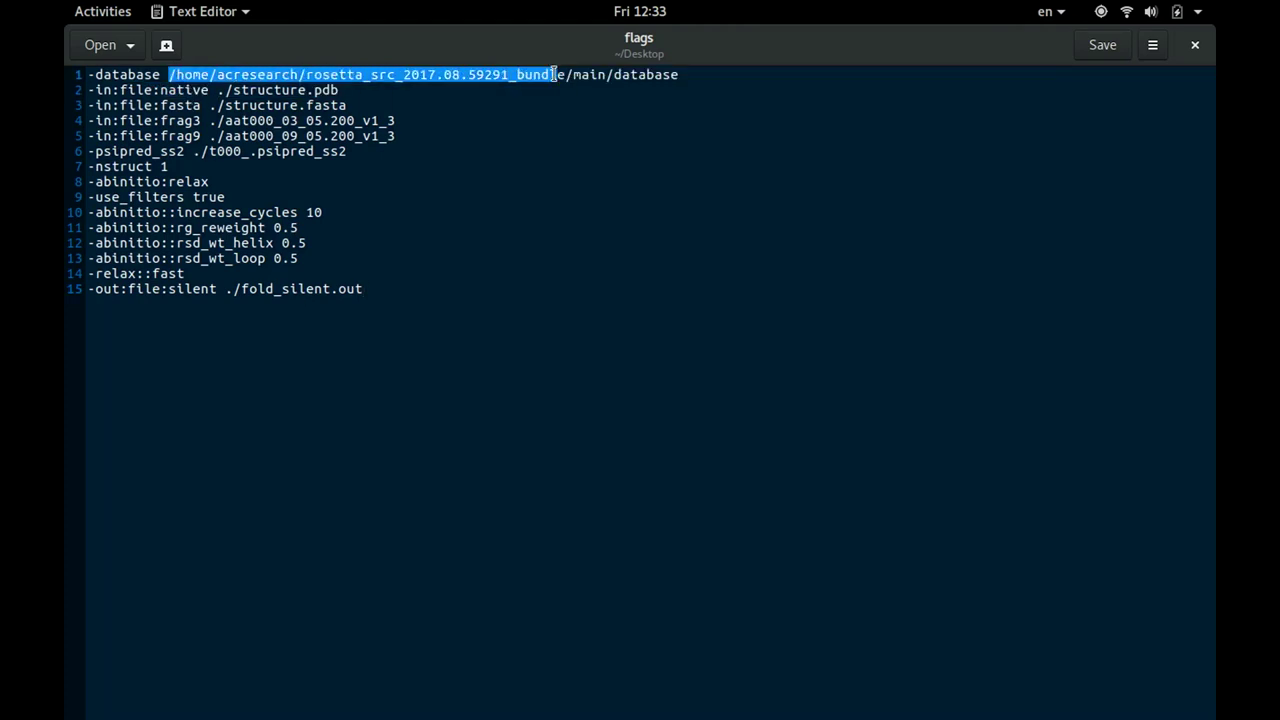
pyautogui.doubleClick(634, 74)
pyautogui.click(409, 111)
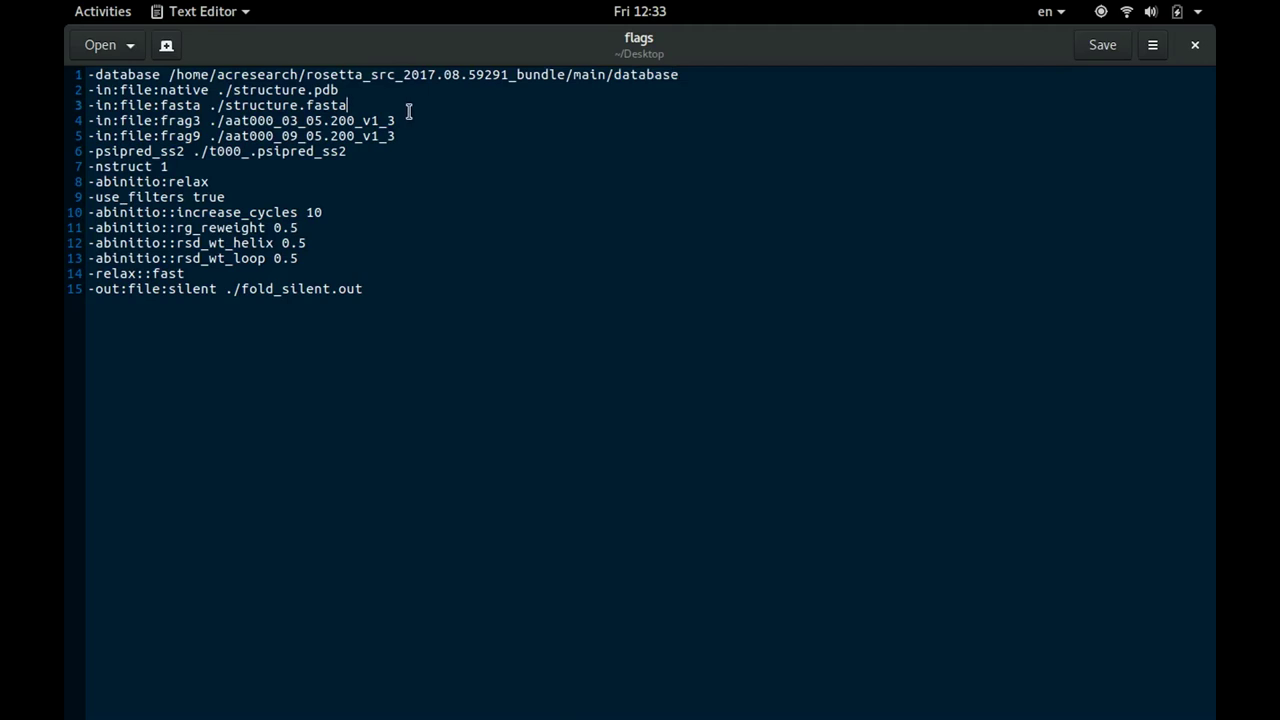
pyautogui.click(92, 90)
pyautogui.hotkey('shift', 'Down')
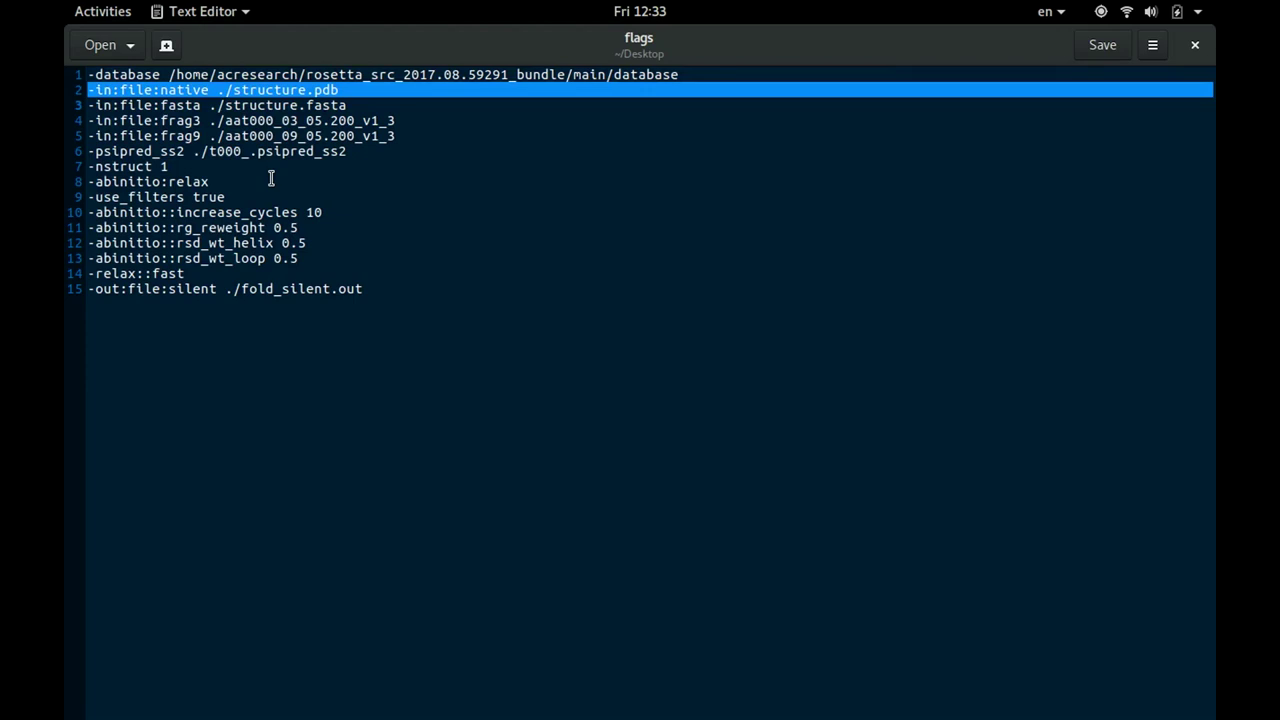
pyautogui.hotkey('shift', 'Down')
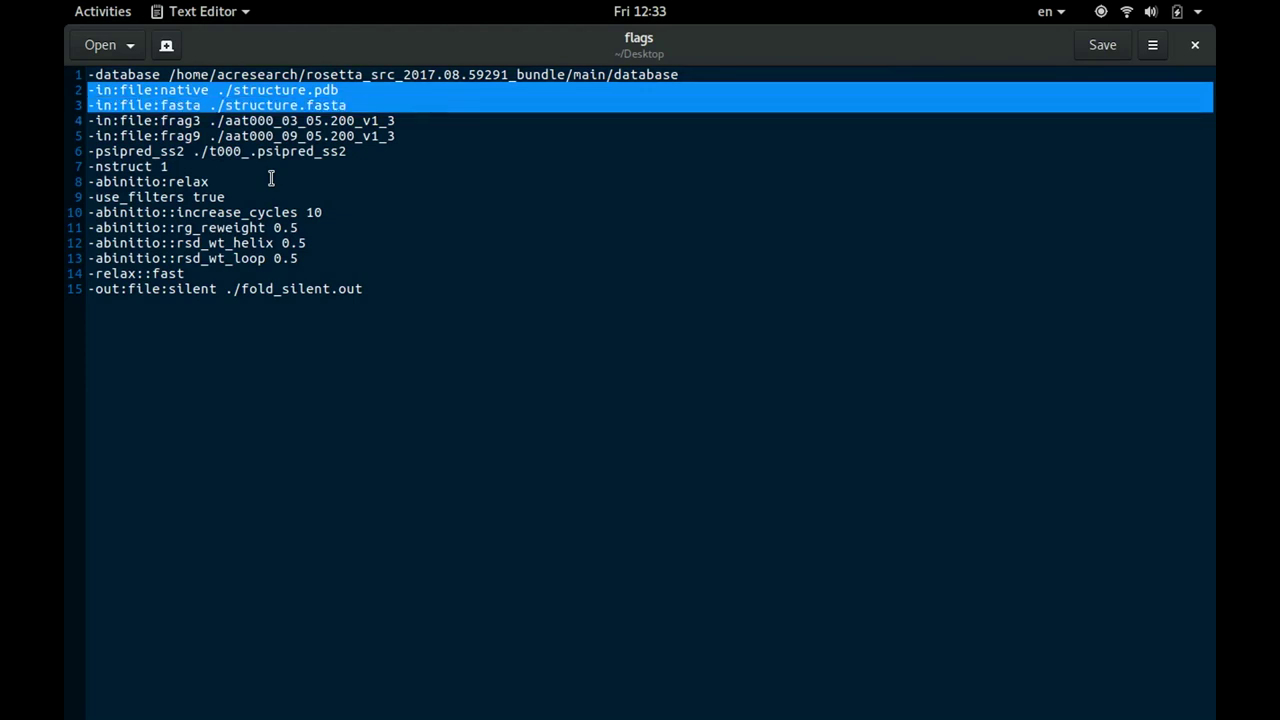
pyautogui.hotkey('shift', 'Down')
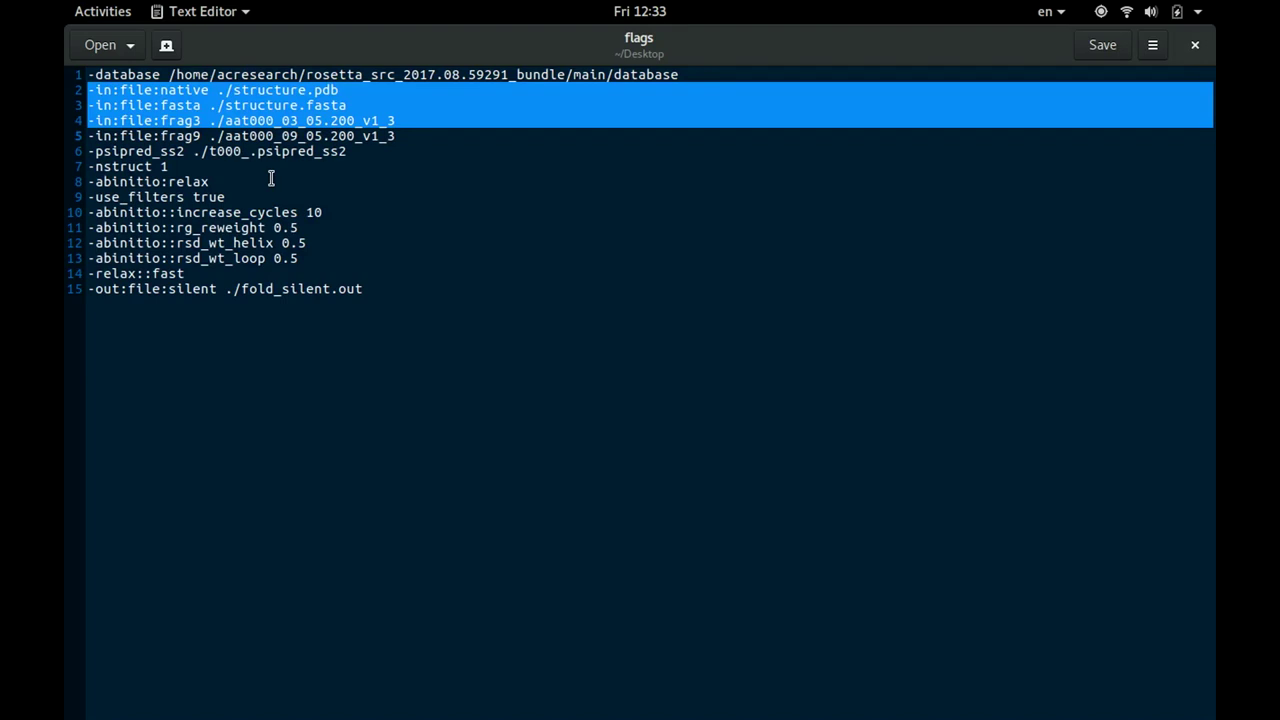
pyautogui.hotkey('shift', 'Down')
pyautogui.hotkey('shift', 'Down')
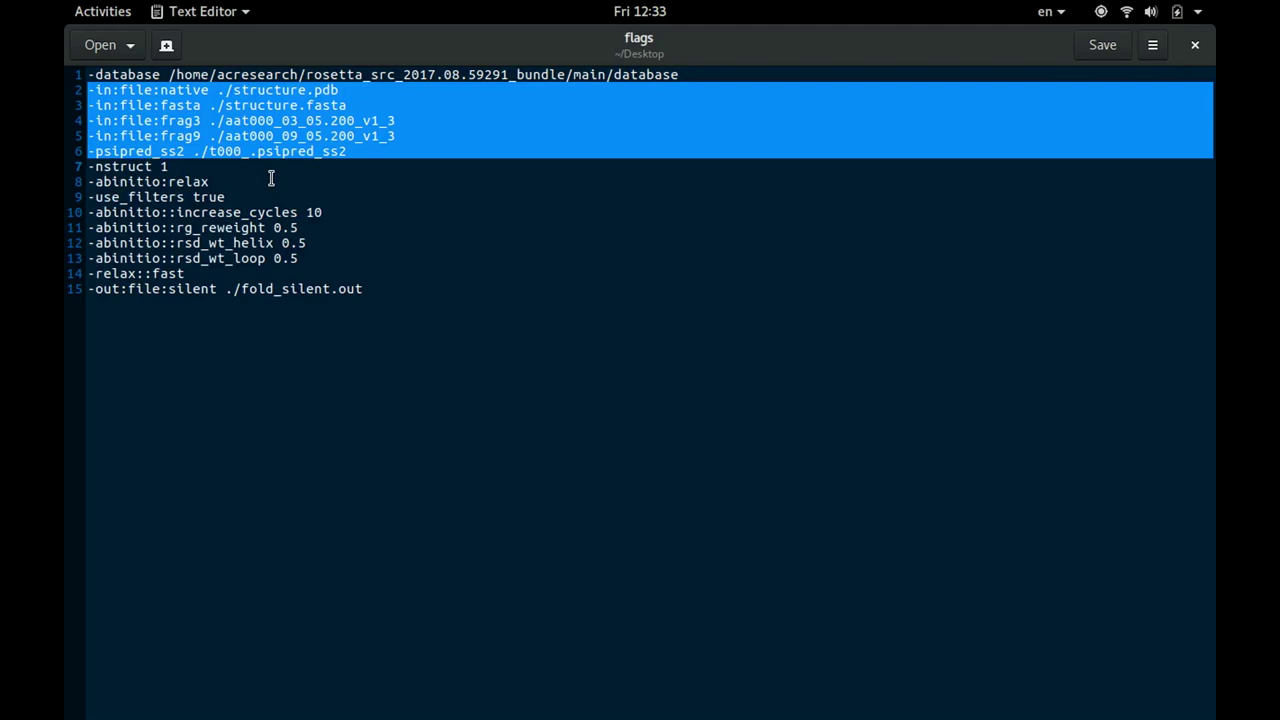
# Examine the -nstruct option and the abinitio, filter and relax options by highlighting line 7 and lines 8 to 14.
pyautogui.tripleClick(127, 168)
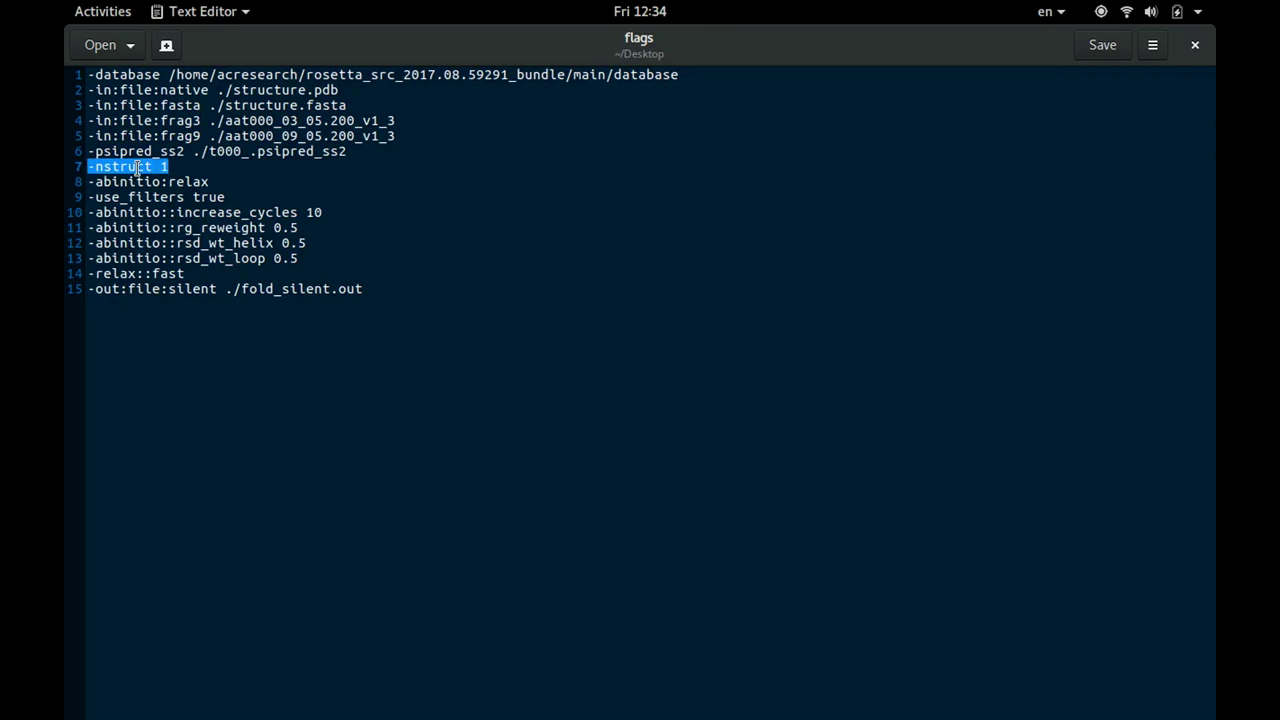
pyautogui.press('Down')
pyautogui.press('Home')
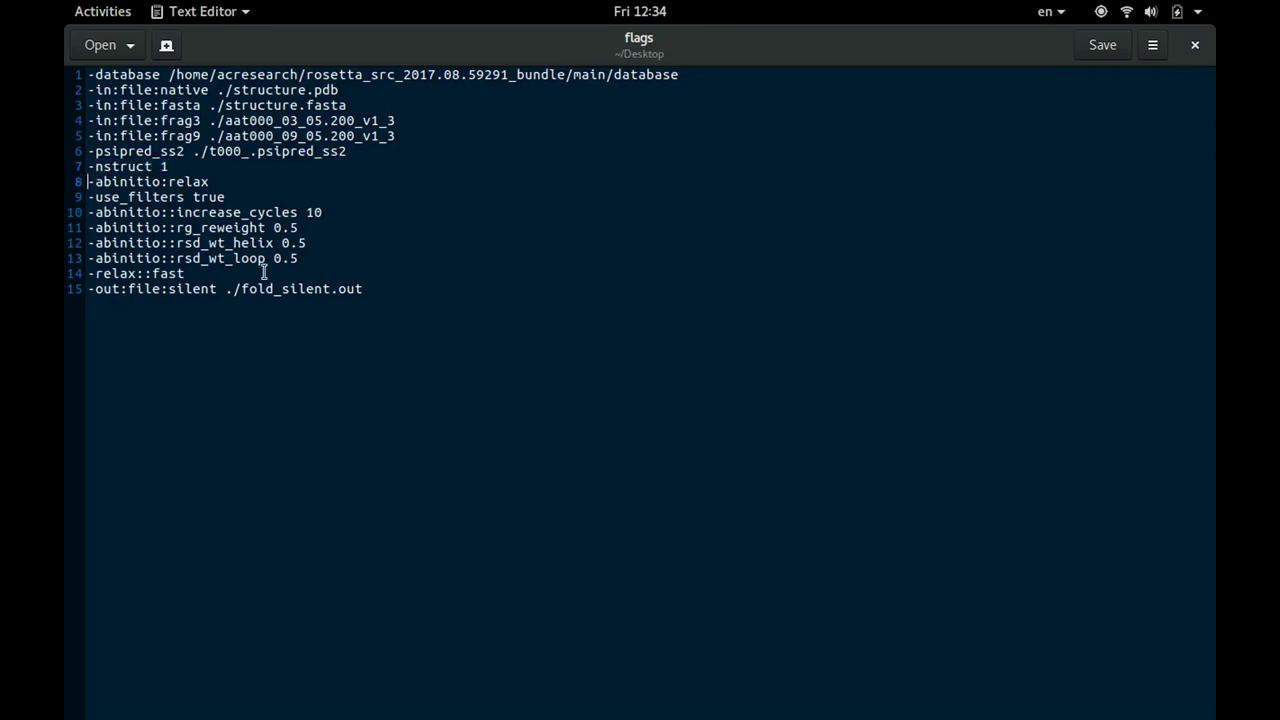
pyautogui.hotkey('shift', 'Down')
pyautogui.hotkey('shift', 'Down')
pyautogui.hotkey('shift', 'Down')
pyautogui.hotkey('shift', 'Down')
pyautogui.hotkey('shift', 'Down')
pyautogui.hotkey('shift', 'Down')
pyautogui.hotkey('shift', 'Down')
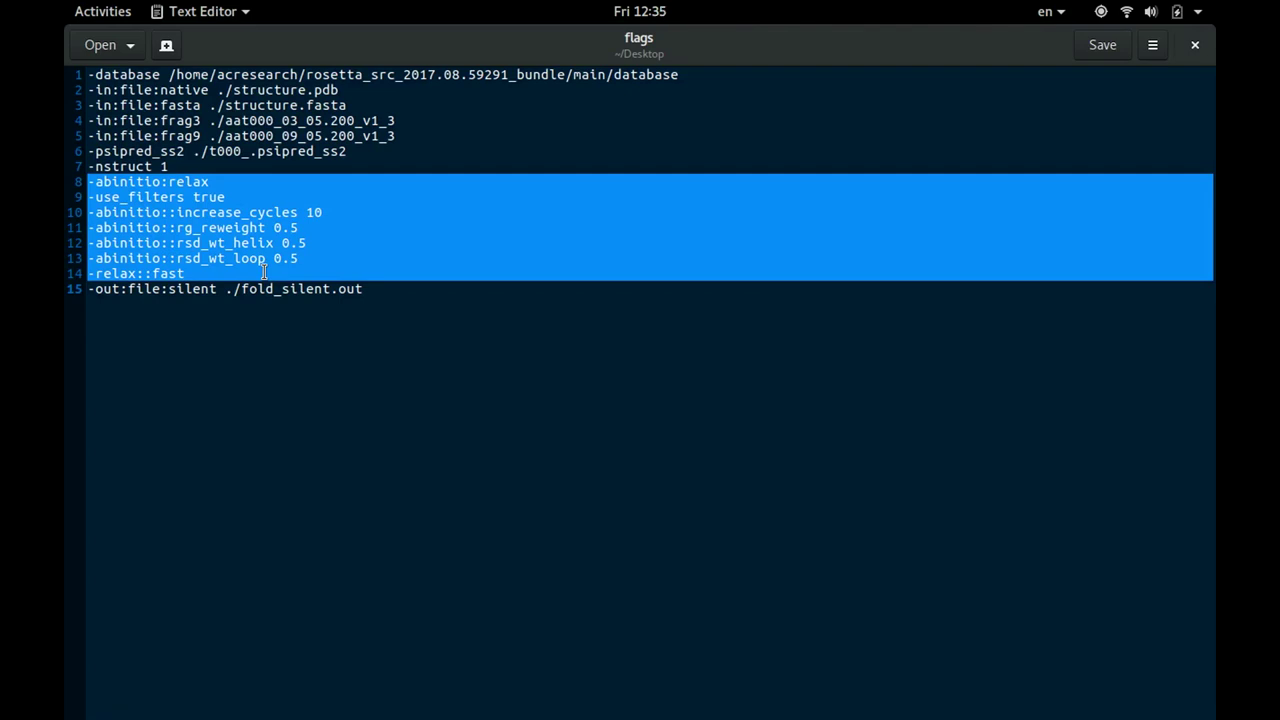
# Examine the -out:file:silent option and its fold_silent.out file name alongside the -nstruct line by highlighting each in turn.
pyautogui.hotkey('ctrl', 'End')
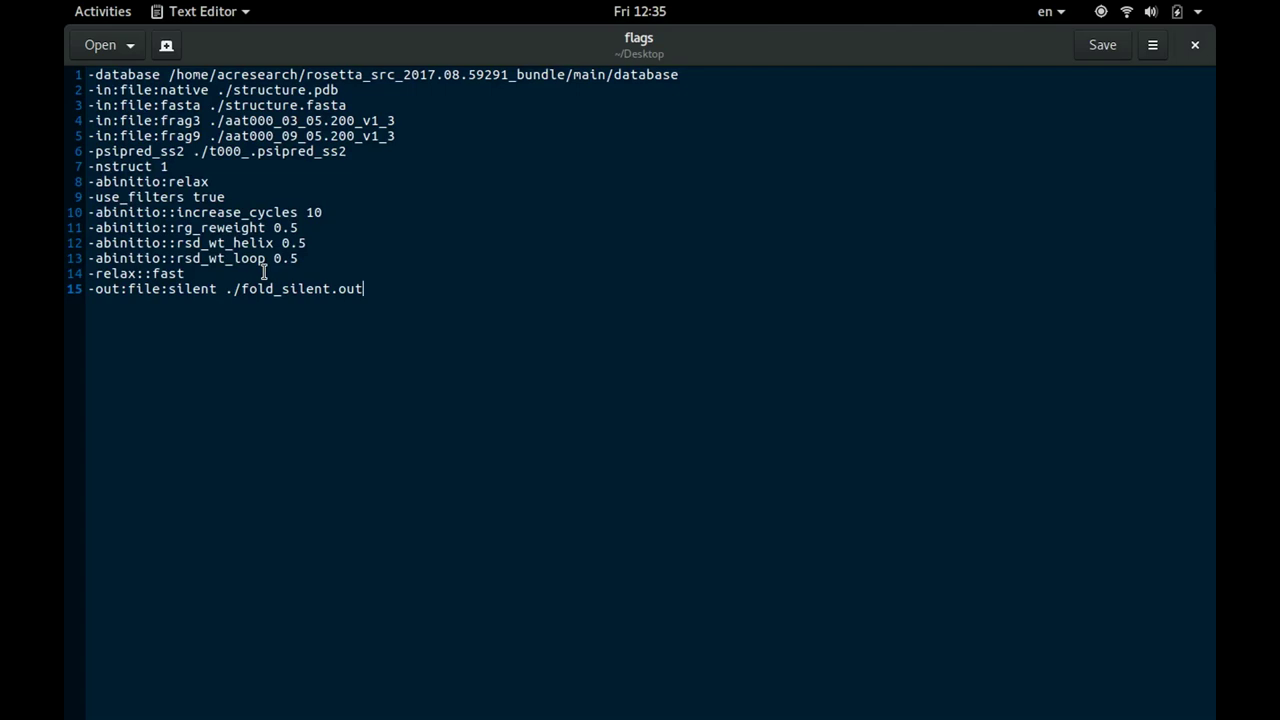
pyautogui.press('Home')
pyautogui.hotkey('shift', 'End')
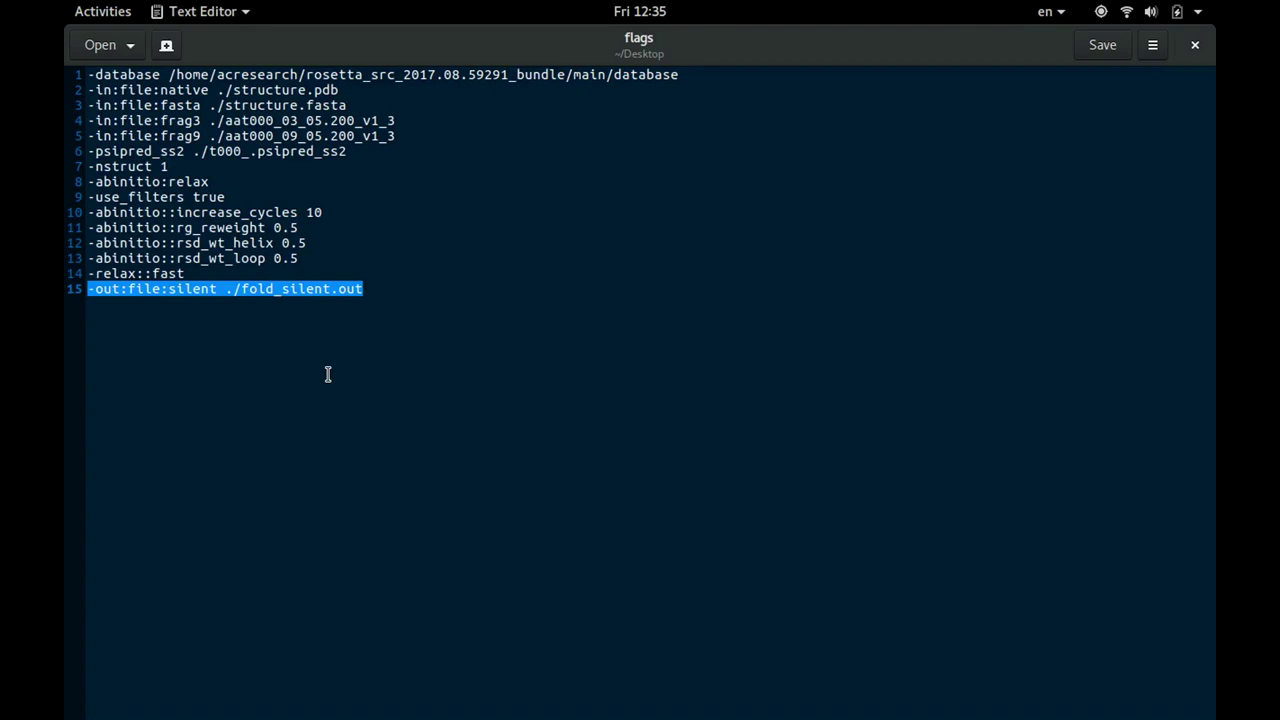
pyautogui.press('End')
pyautogui.press('Home')
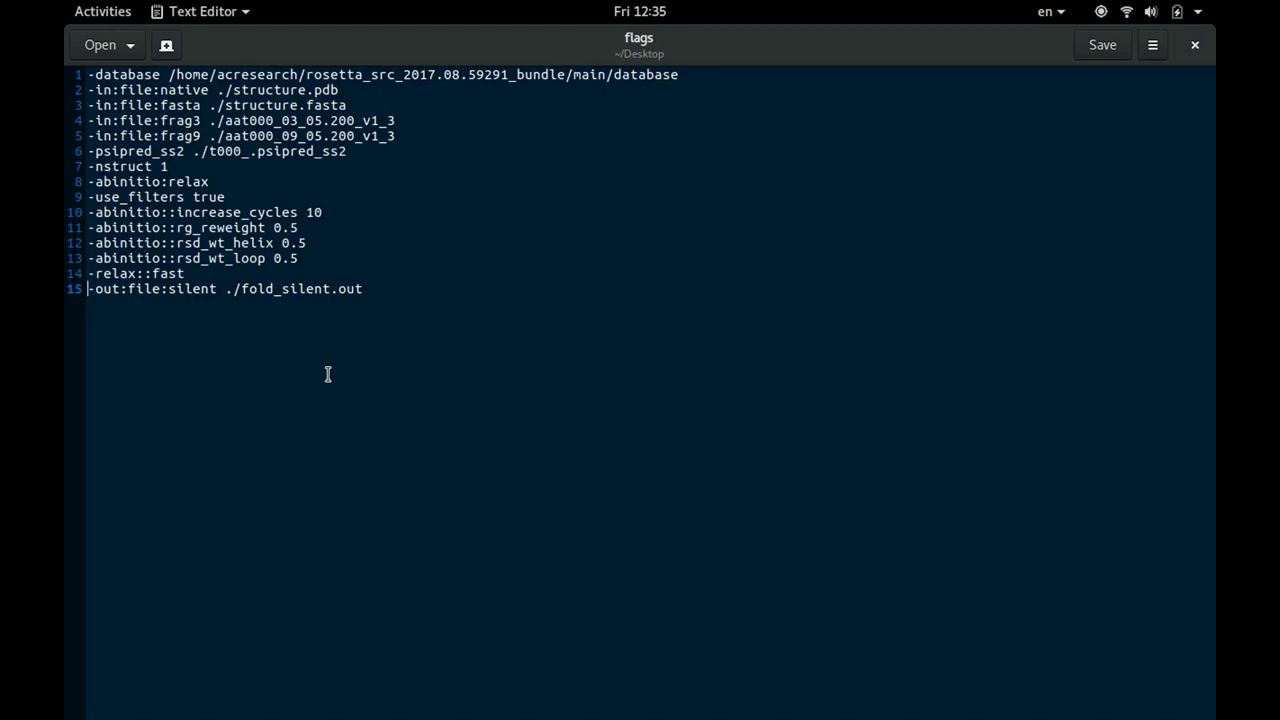
pyautogui.tripleClick(145, 166)
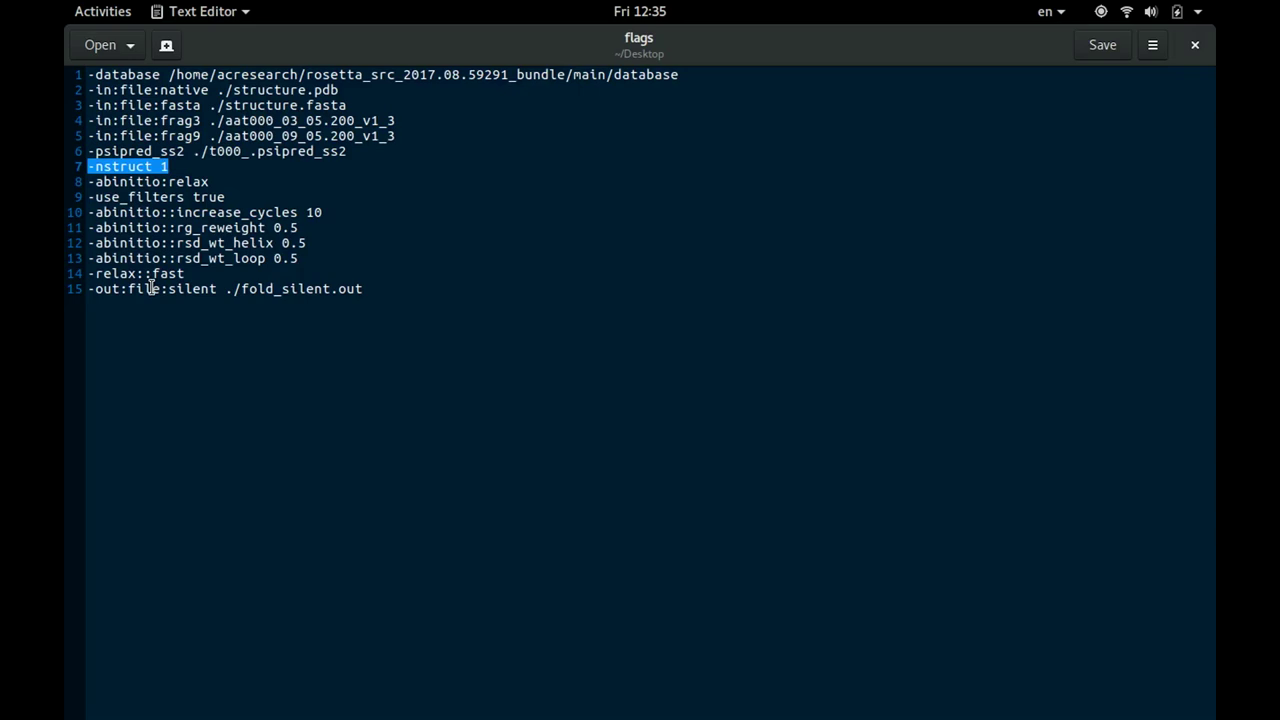
pyautogui.click(206, 268)
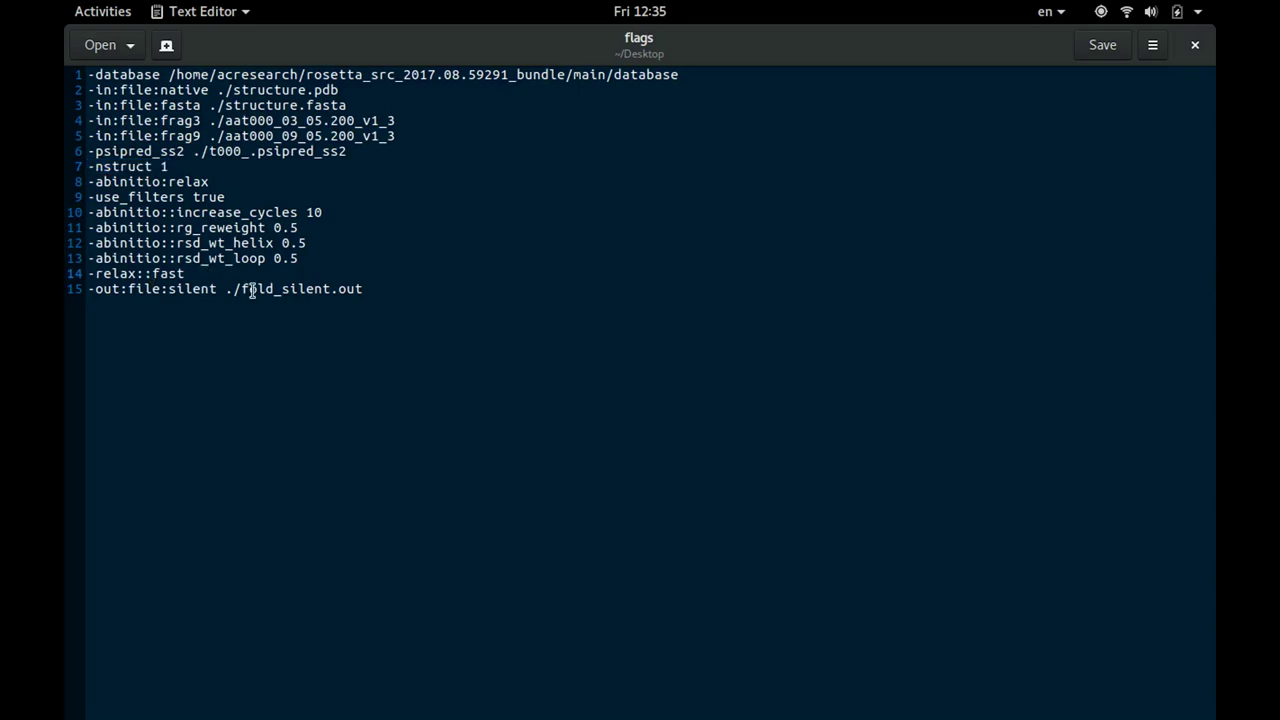
pyautogui.tripleClick(250, 289)
pyautogui.press('Right')
pyautogui.tripleClick(135, 174)
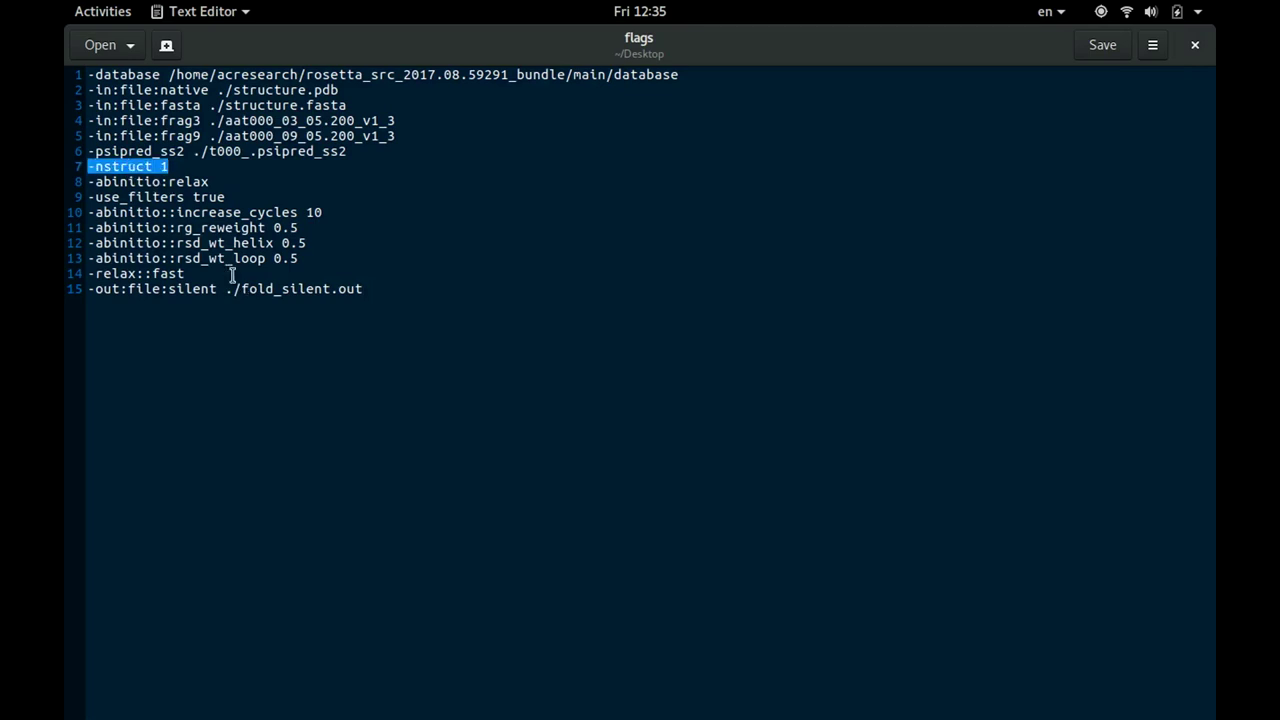
pyautogui.moveTo(244, 289); pyautogui.dragTo(326, 289)
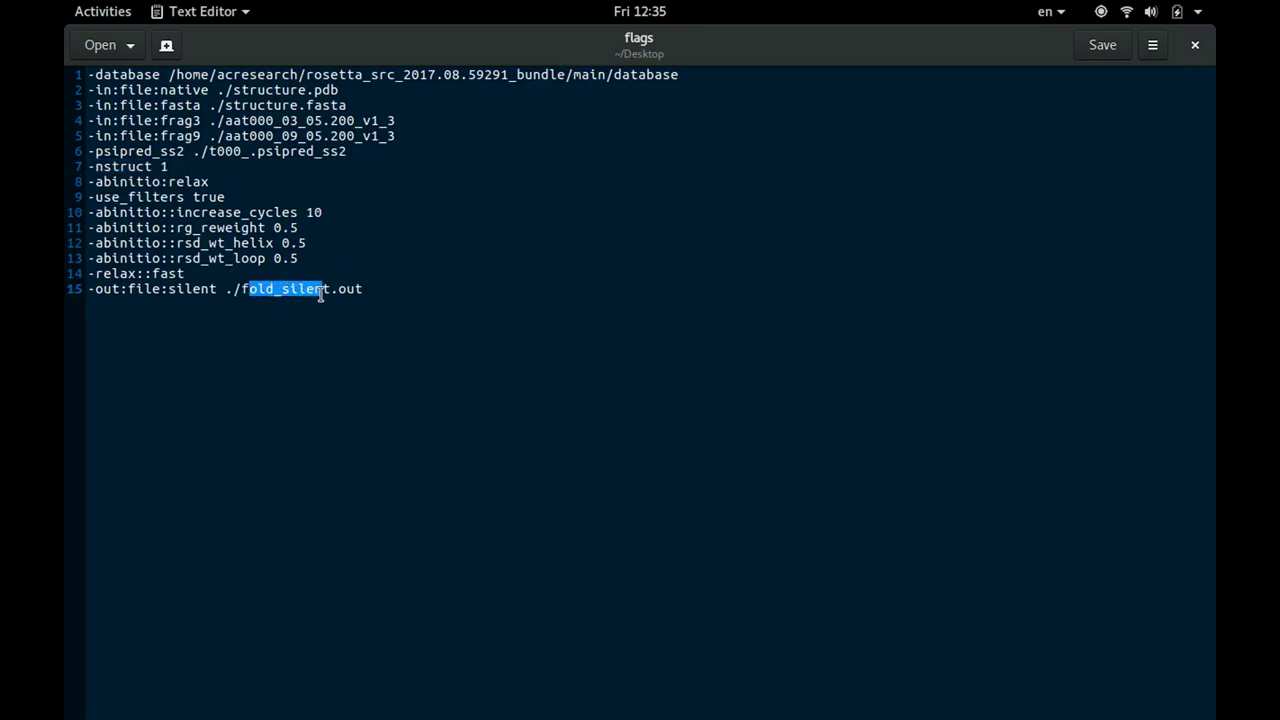
pyautogui.click(320, 400)
pyautogui.click(242, 289)
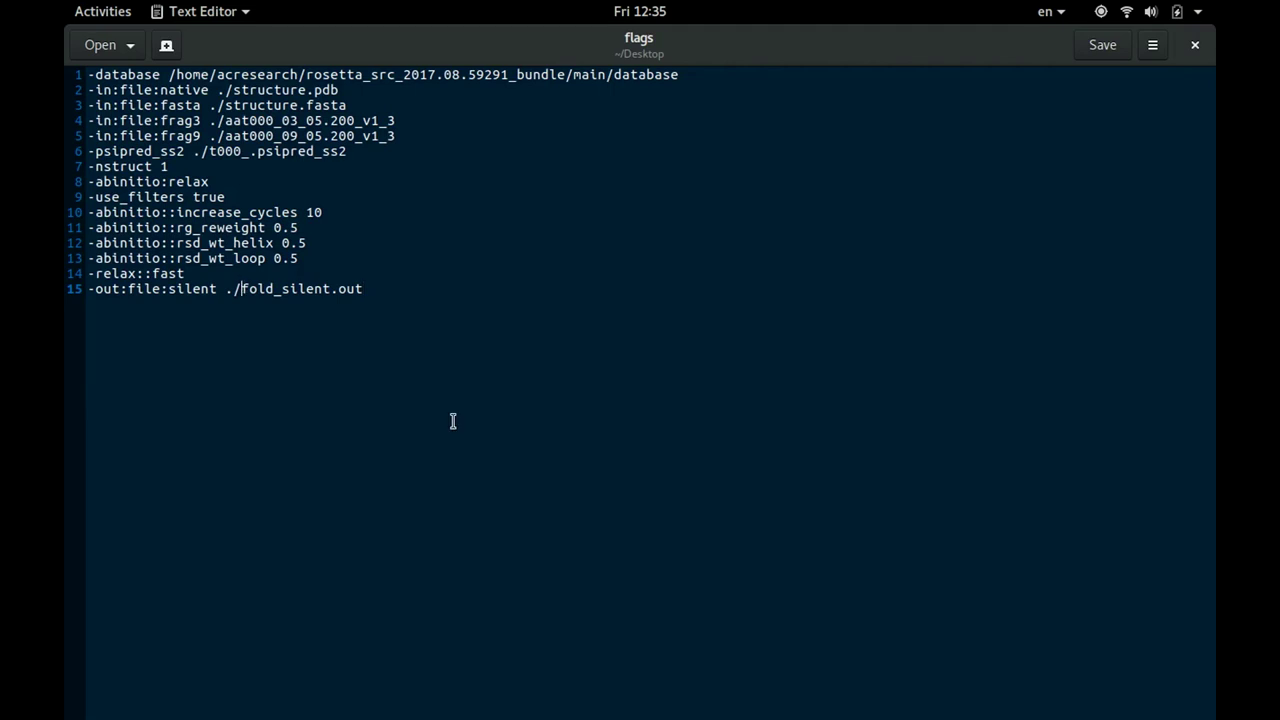
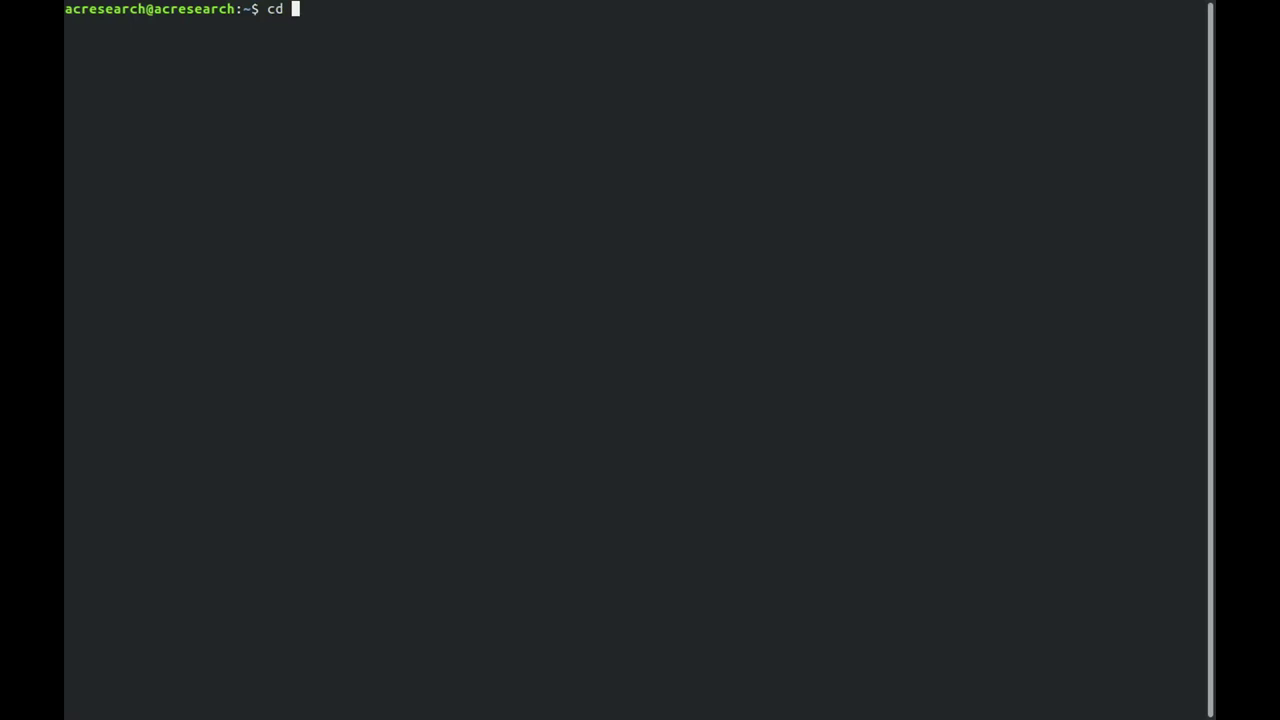
# In the terminal, change into the Desktop directory and list its files with ls.
pyautogui.press('Tab')
pyautogui.press('Return')
pyautogui.write('ll')
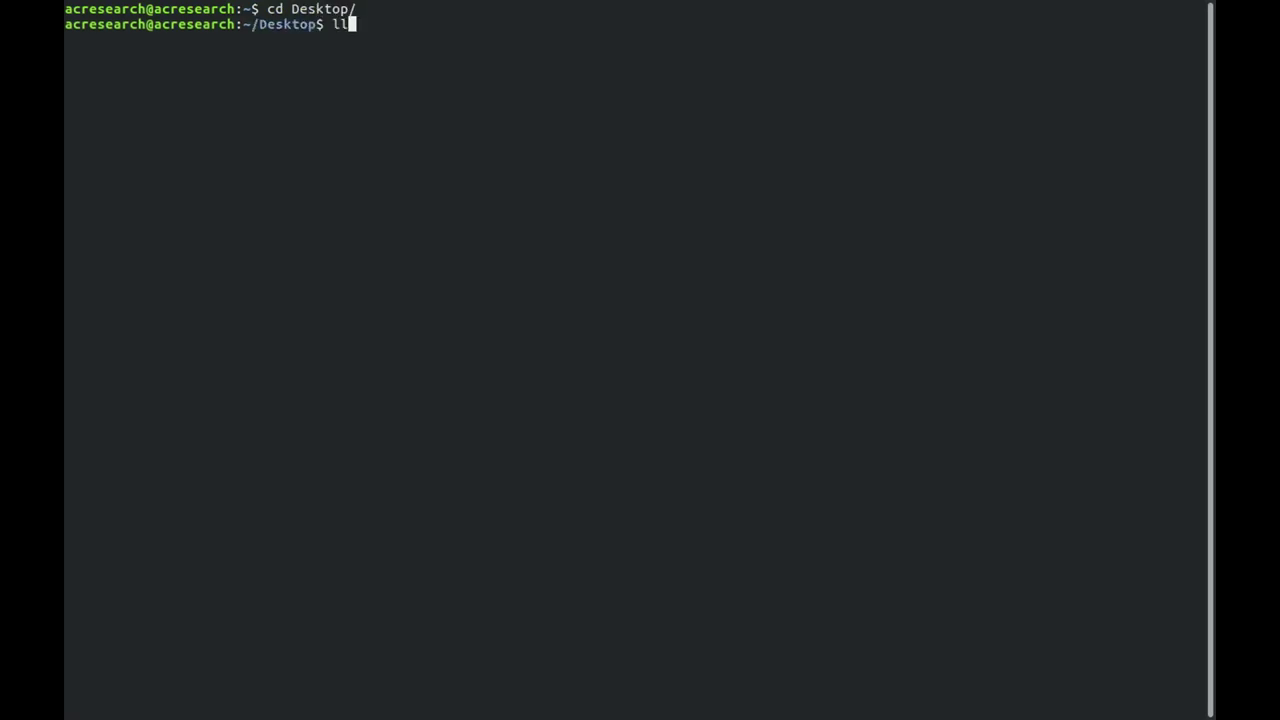
pyautogui.press('BackSpace')
pyautogui.write('s')
pyautogui.press('Return')
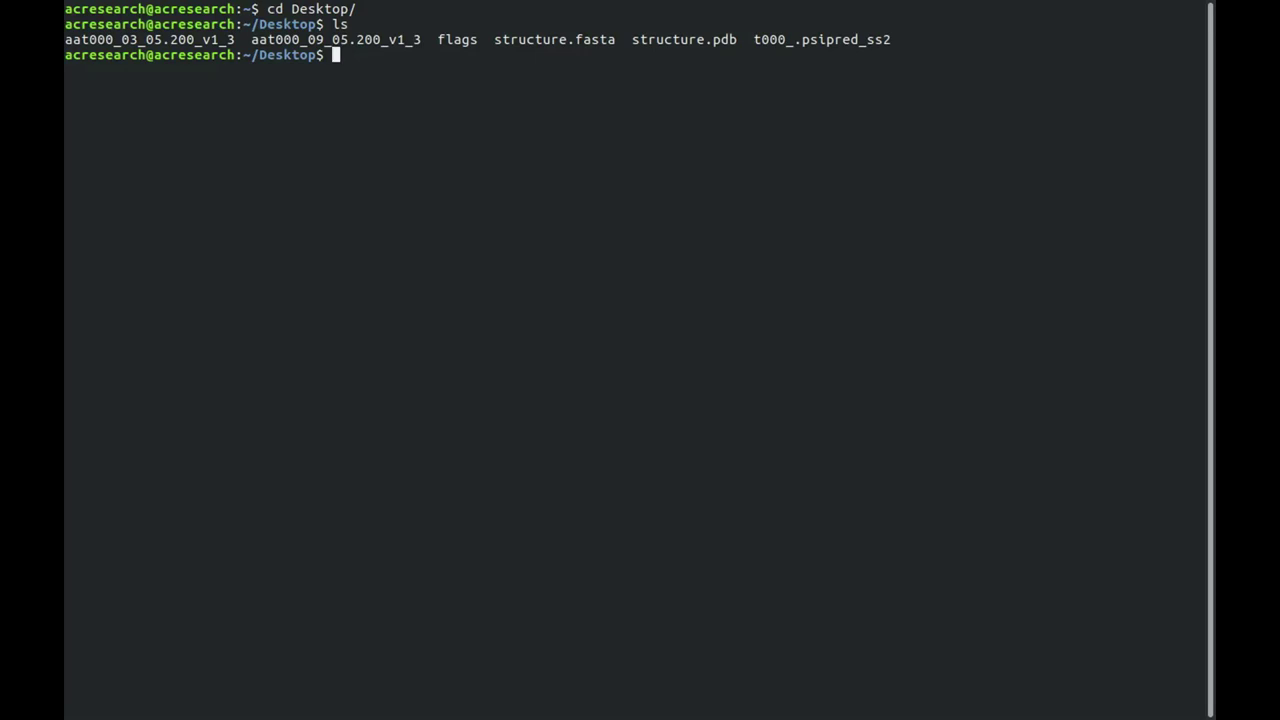
pyautogui.write('/home/')
pyautogui.press('Tab')
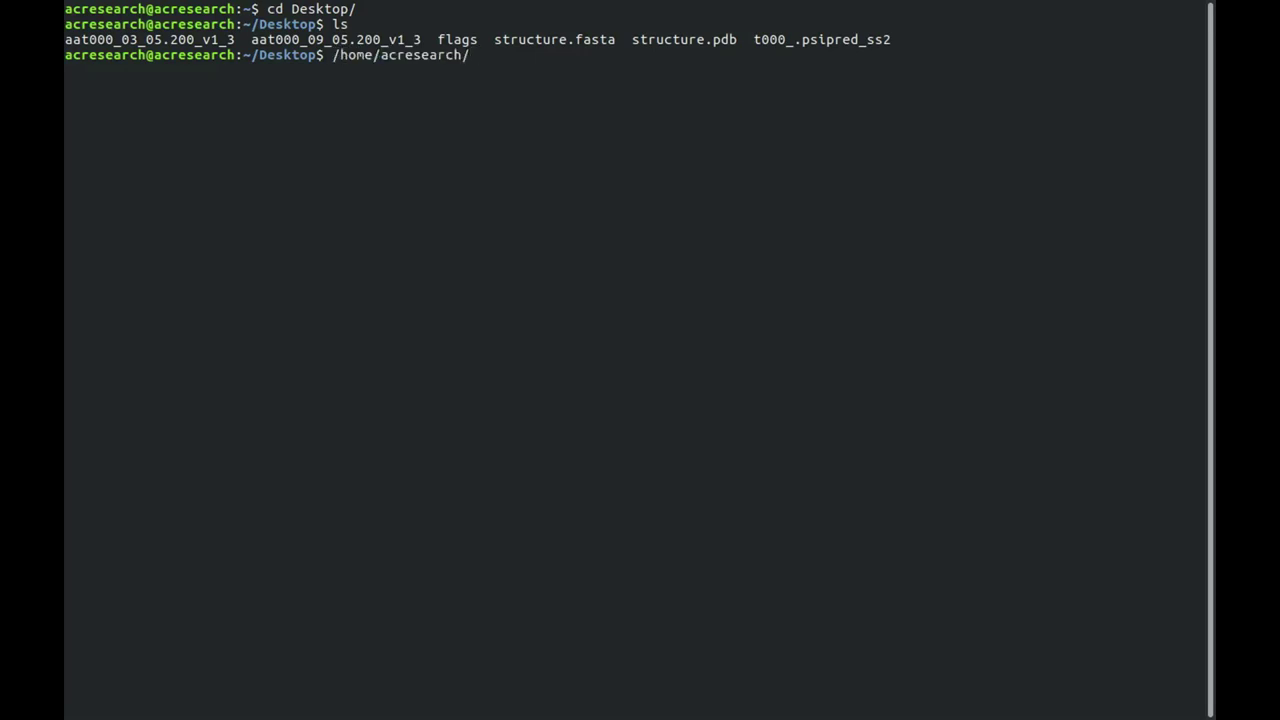
pyautogui.write('r')
pyautogui.press('Tab')
pyautogui.write('m')
pyautogui.press('Tab')
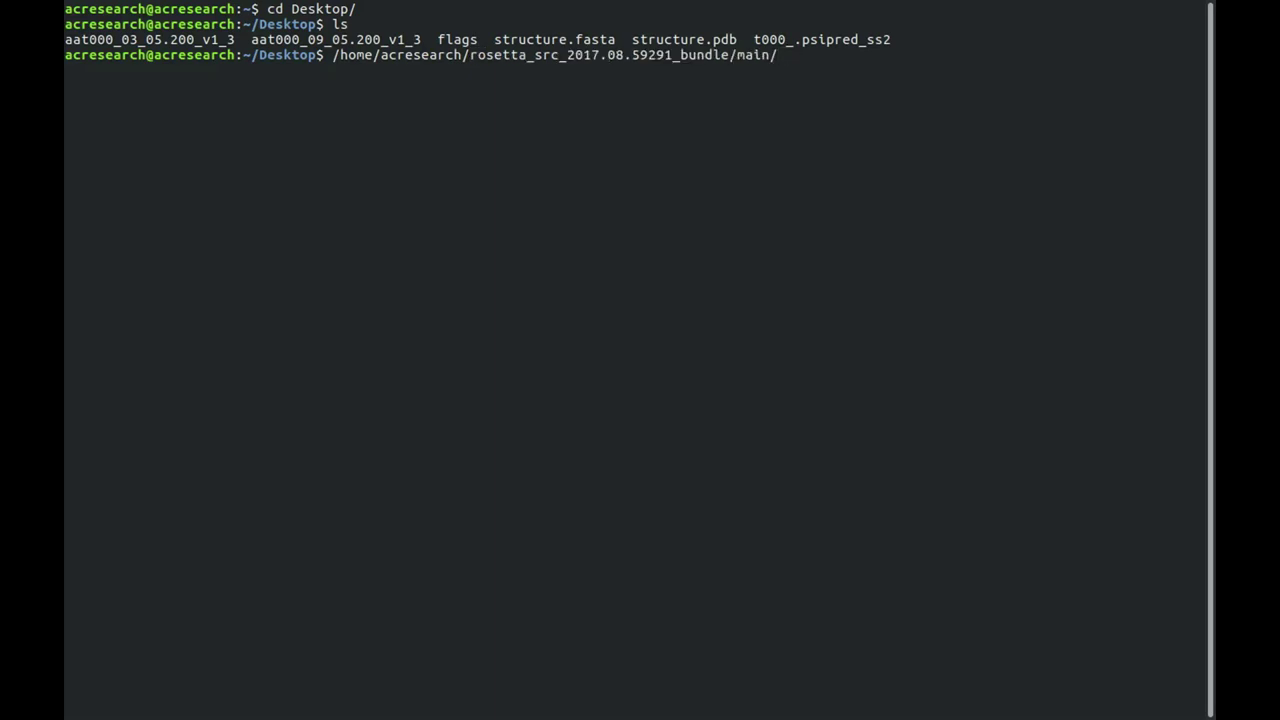
pyautogui.write('so')
pyautogui.press('Tab')
pyautogui.write('b')
pyautogui.press('Tab')
pyautogui.write('A')
pyautogui.press('Tab')
pyautogui.write('d')
pyautogui.press('Tab')
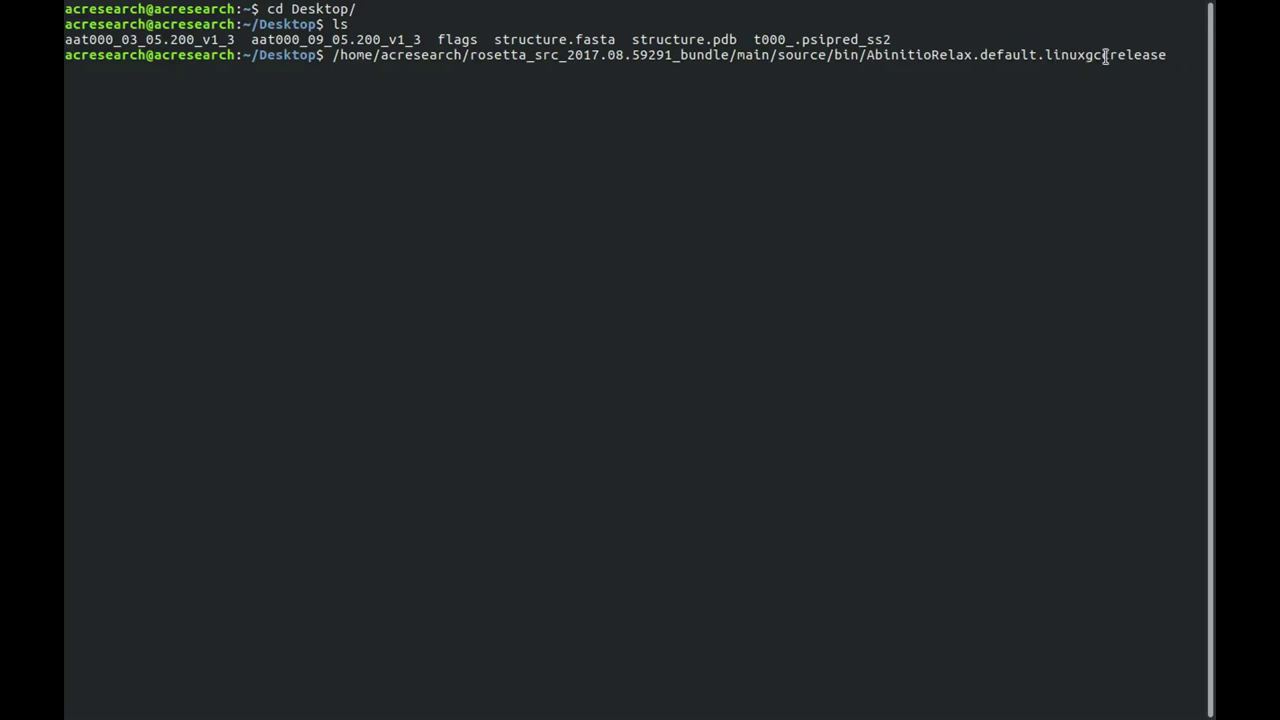
pyautogui.write('@flags')
pyautogui.press('Return')
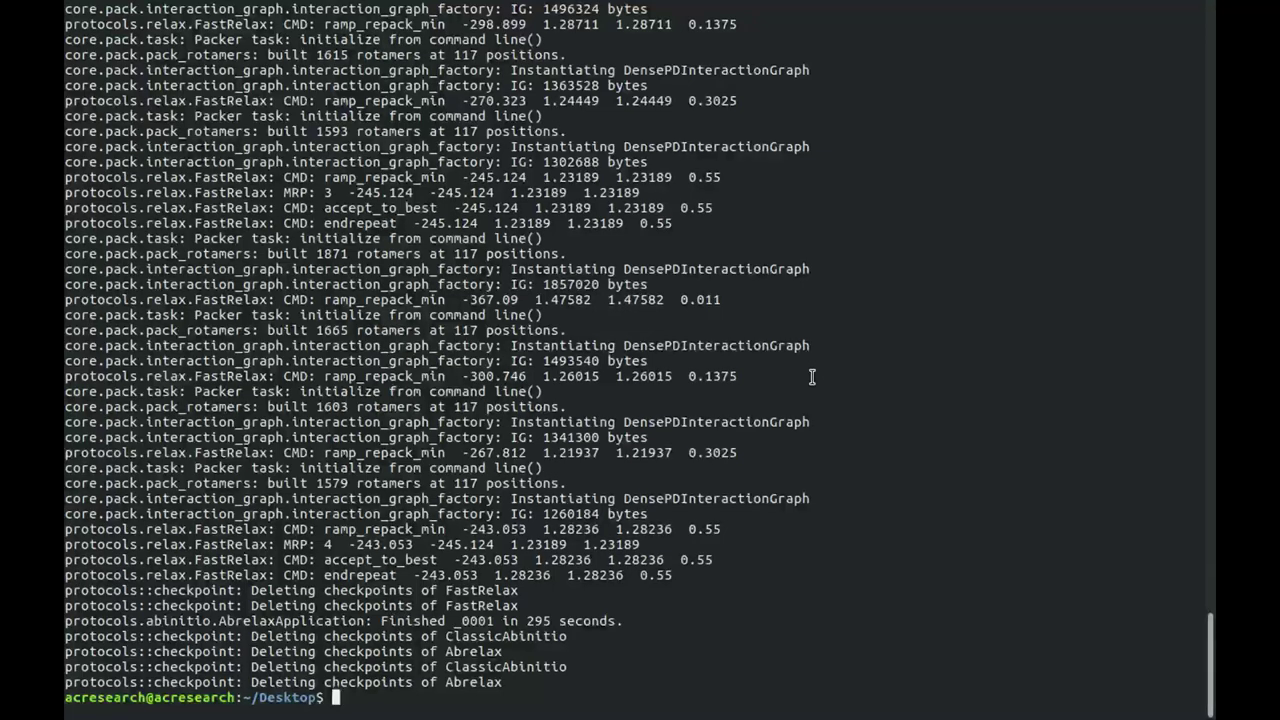
# Switch to the desktop workspace, open score.fsc, examine its score columns through to the last one, and close the file.
pyautogui.hotkey('ctrl', 'alt', 'Down')
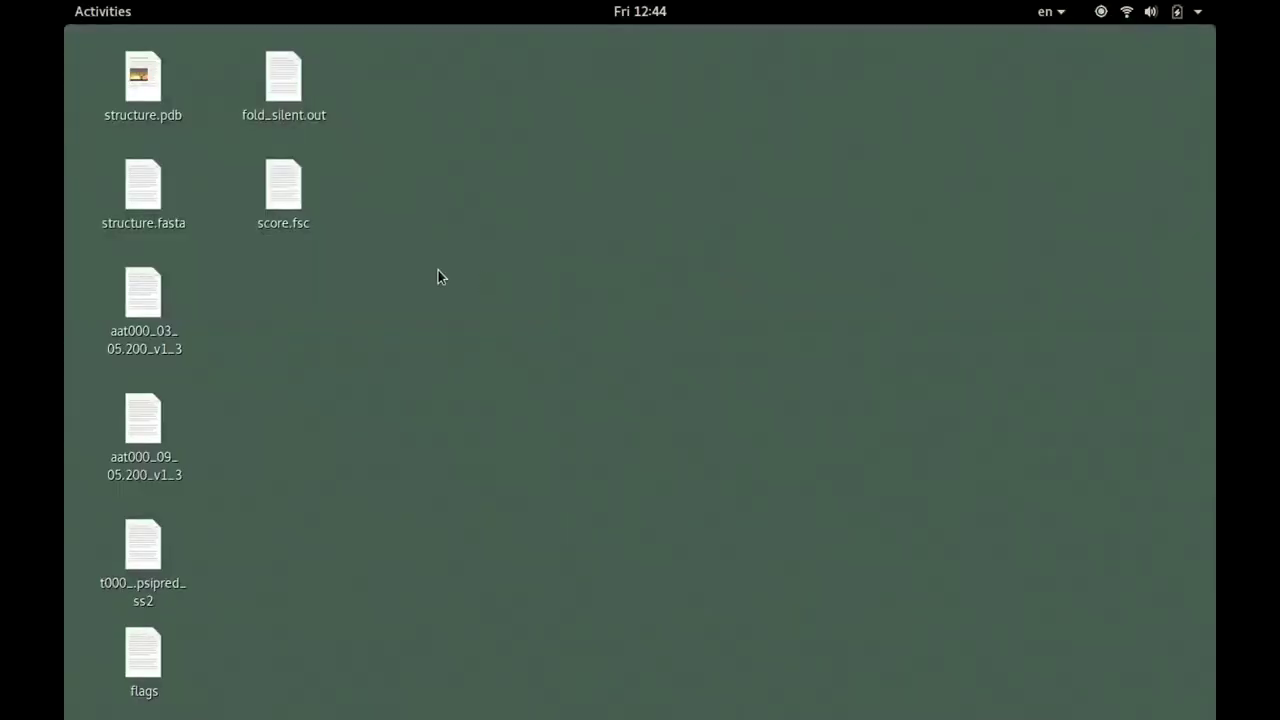
pyautogui.click(286, 87)
pyautogui.click(294, 183)
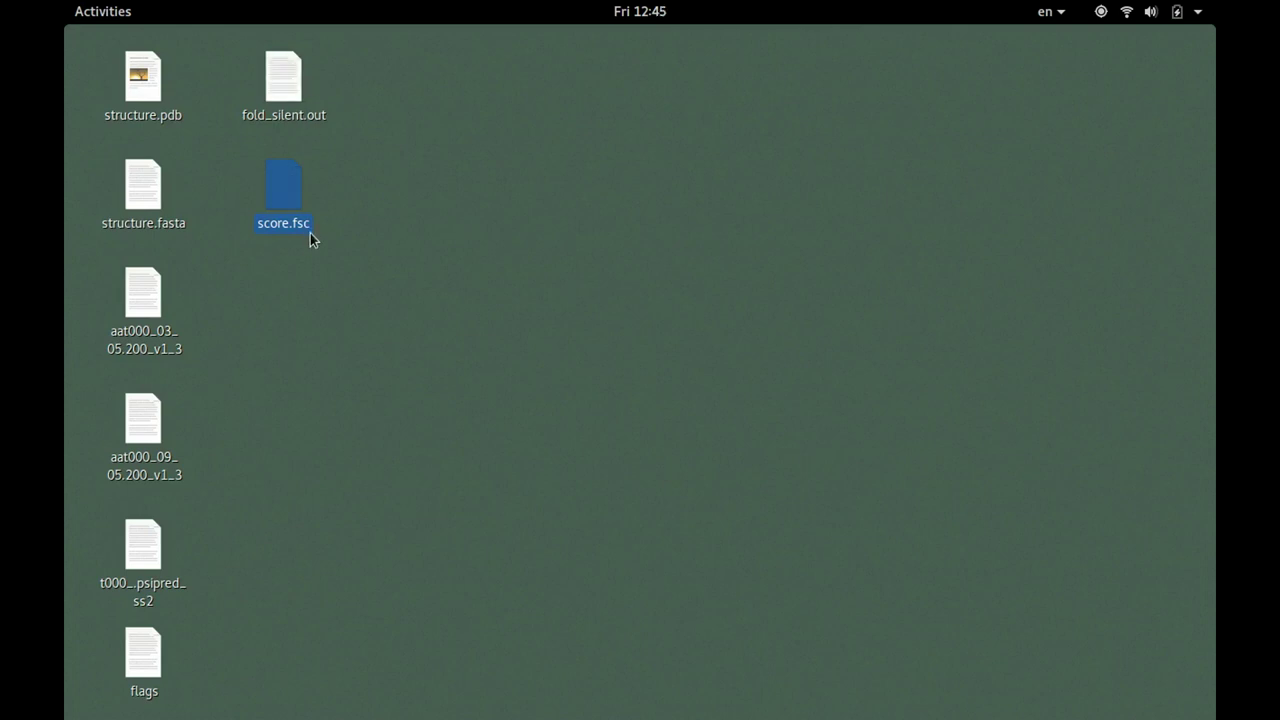
pyautogui.doubleClick(293, 184)
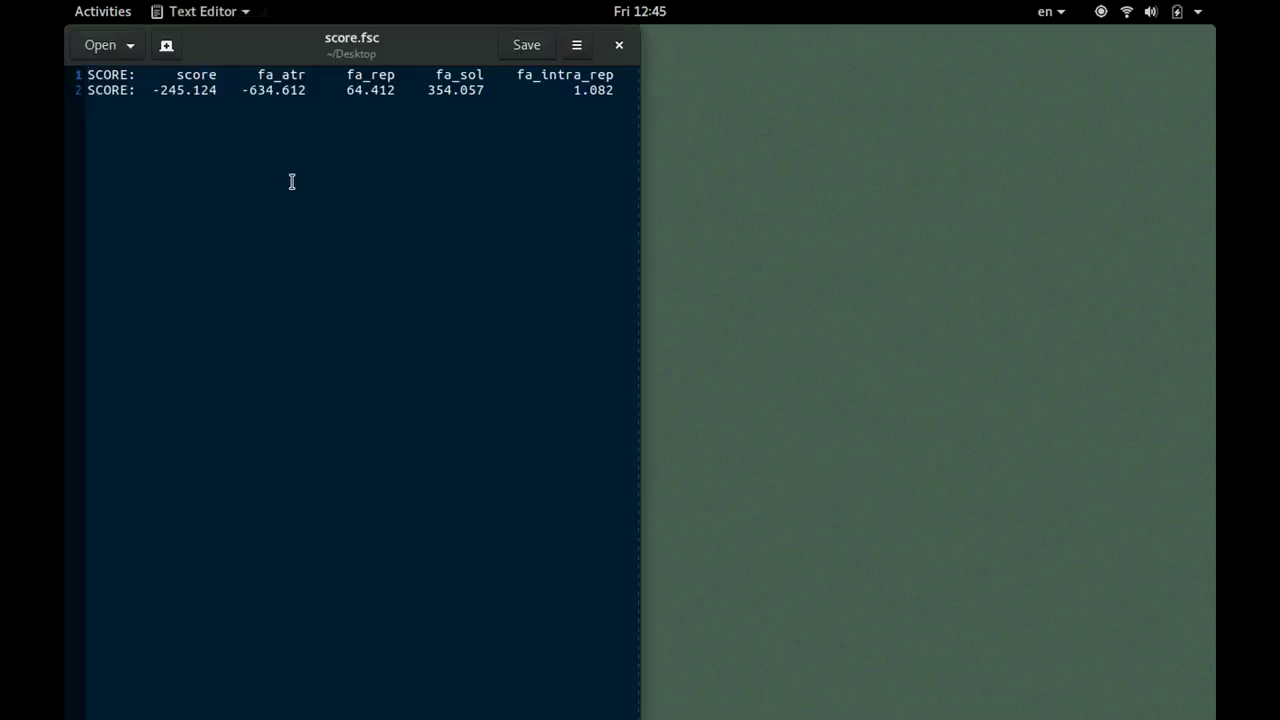
pyautogui.hotkey('ctrl', 'a')
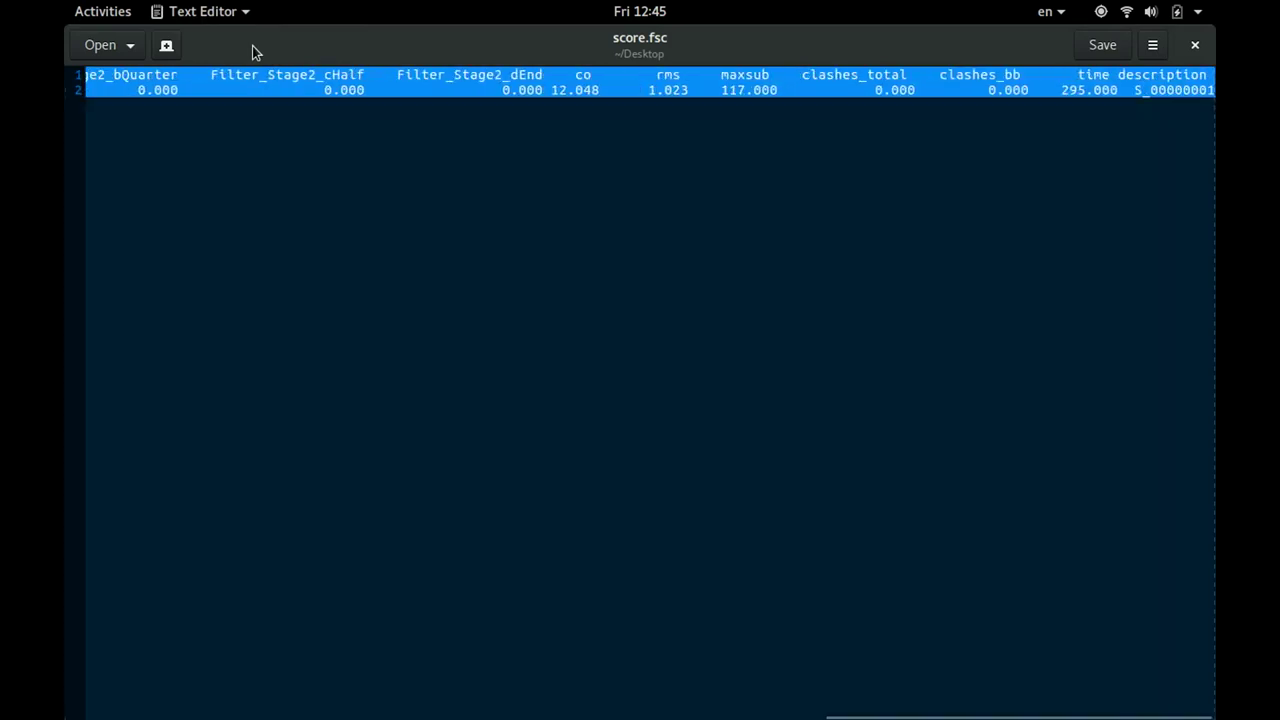
pyautogui.press('Right')
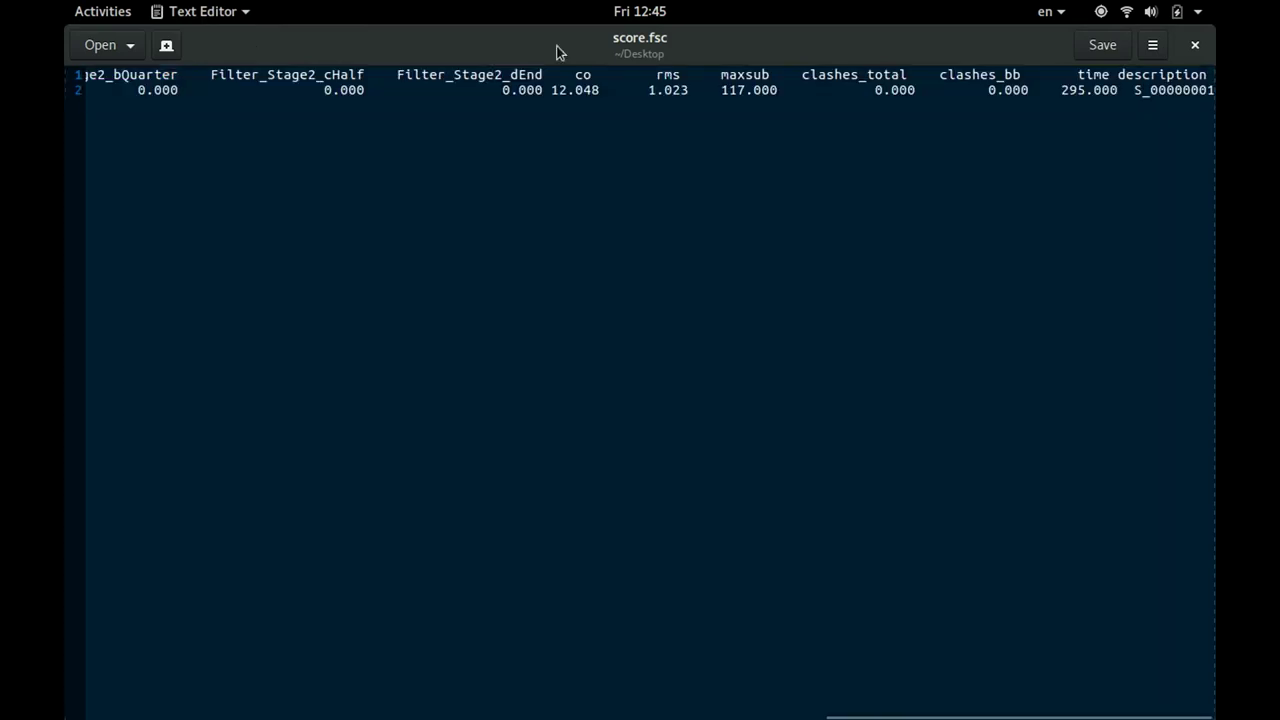
pyautogui.click(1195, 46)
# Open fold_silent.out and highlight the two SCORE lines below the sequence.
pyautogui.click(300, 68)
pyautogui.doubleClick(300, 66)
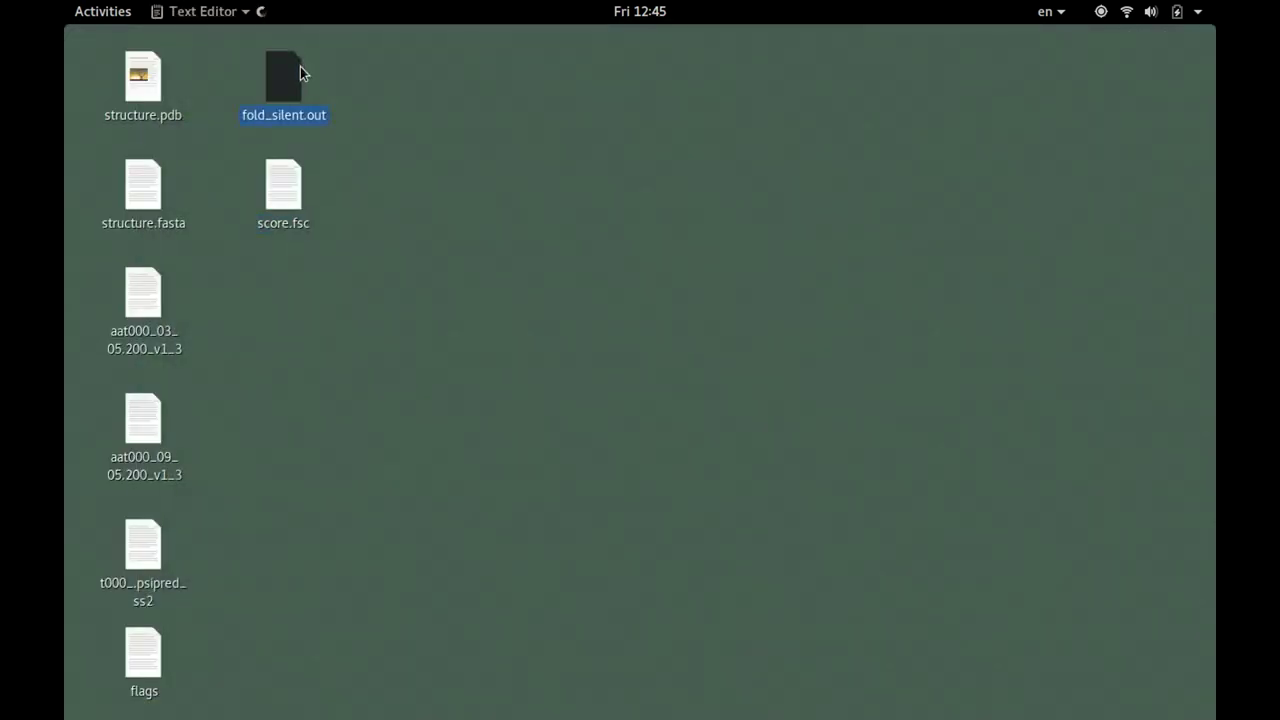
pyautogui.moveTo(99, 90); pyautogui.dragTo(1213, 115)
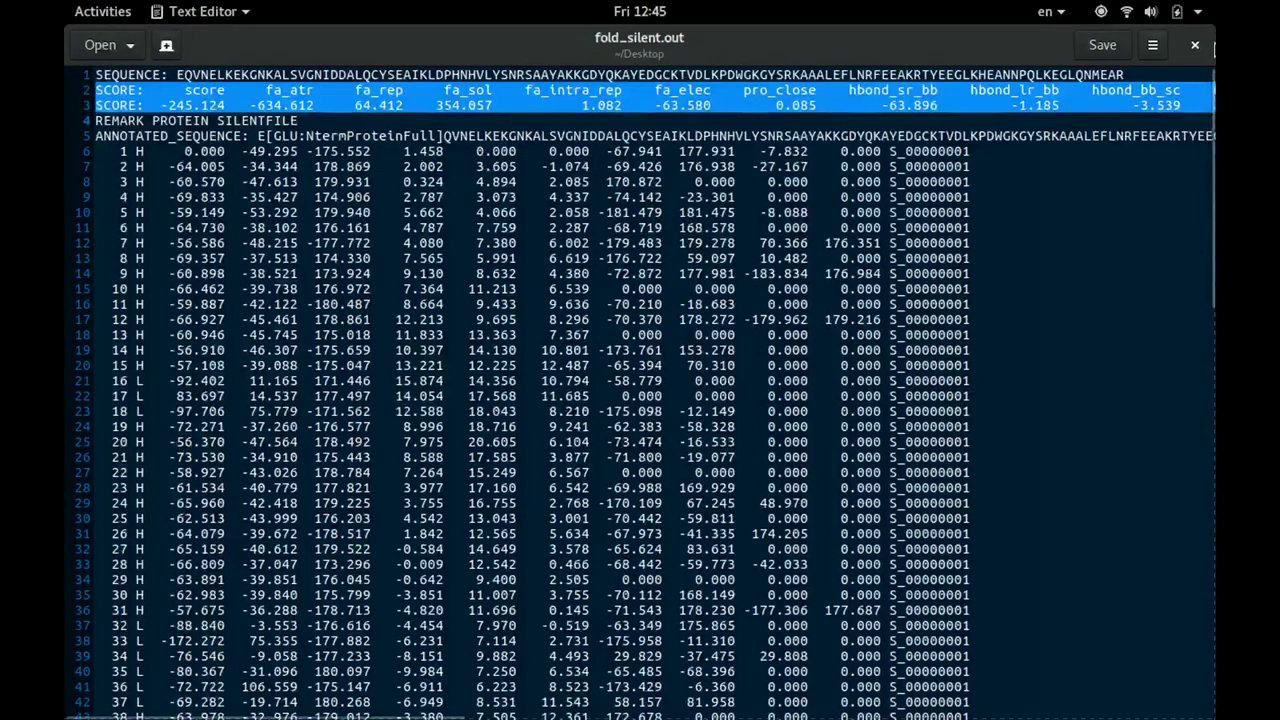
# Close fold_silent.out and delete score.fsc from the desktop.
pyautogui.click(1195, 45)
pyautogui.click(281, 188)
pyautogui.press('Delete')
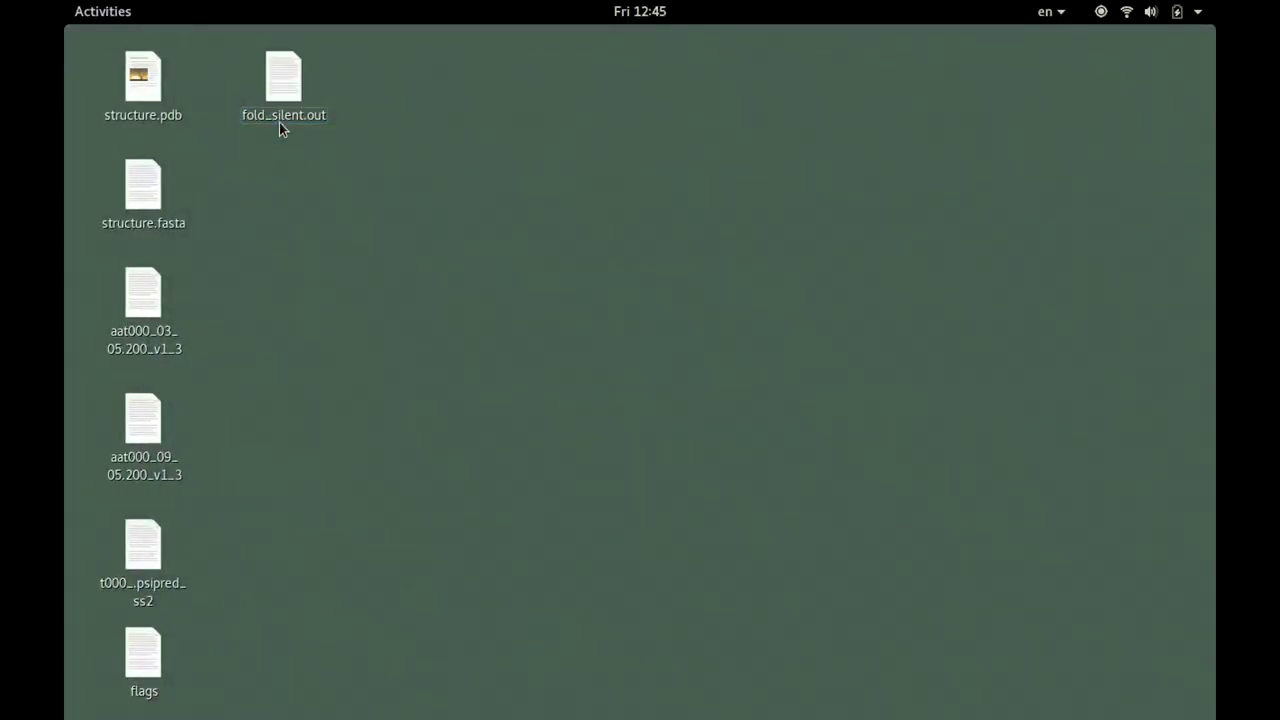
# Reopen fold_silent.out and look through its per-residue entries and the score header.
pyautogui.doubleClick(280, 72)
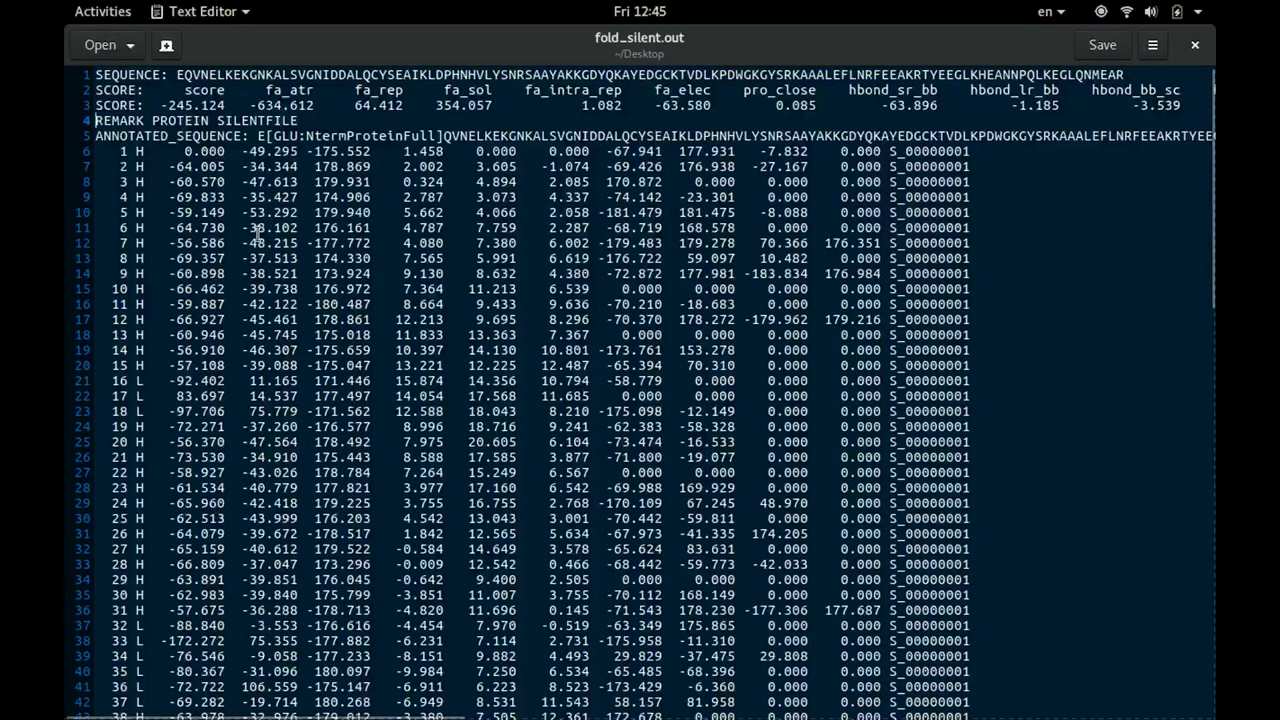
pyautogui.scroll(-15, 256, 232)
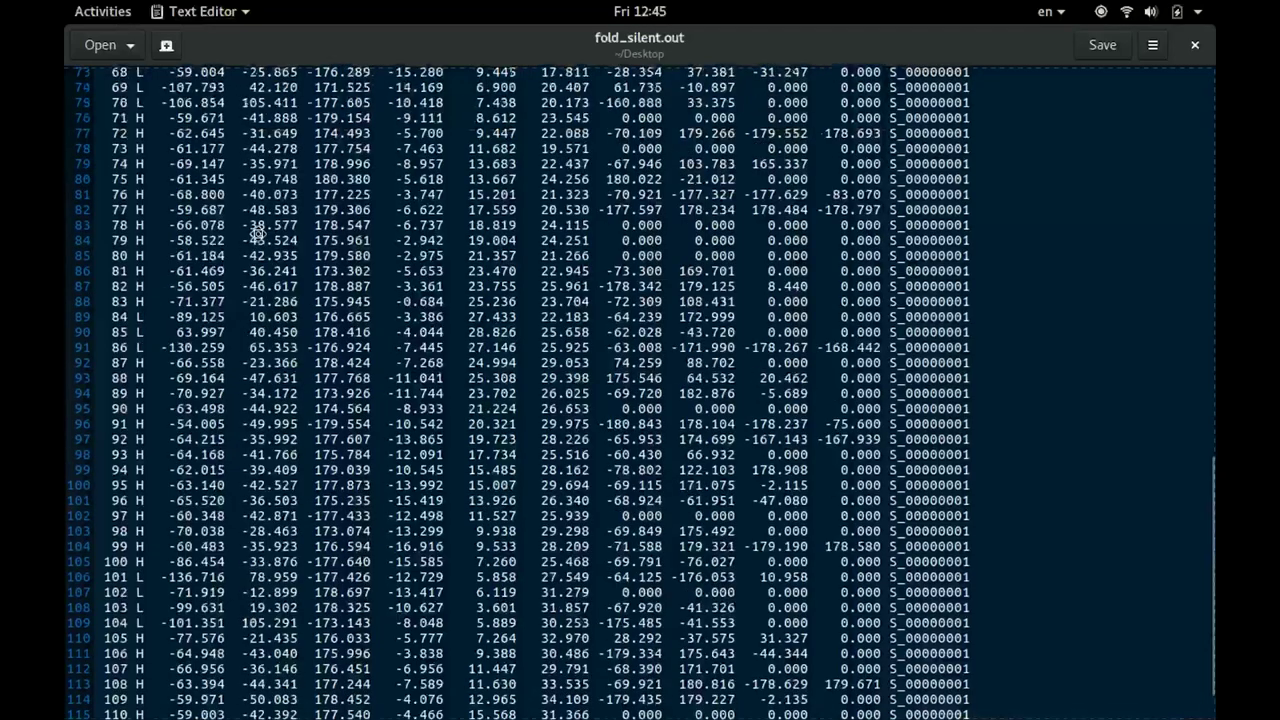
pyautogui.scroll(15, 256, 232)
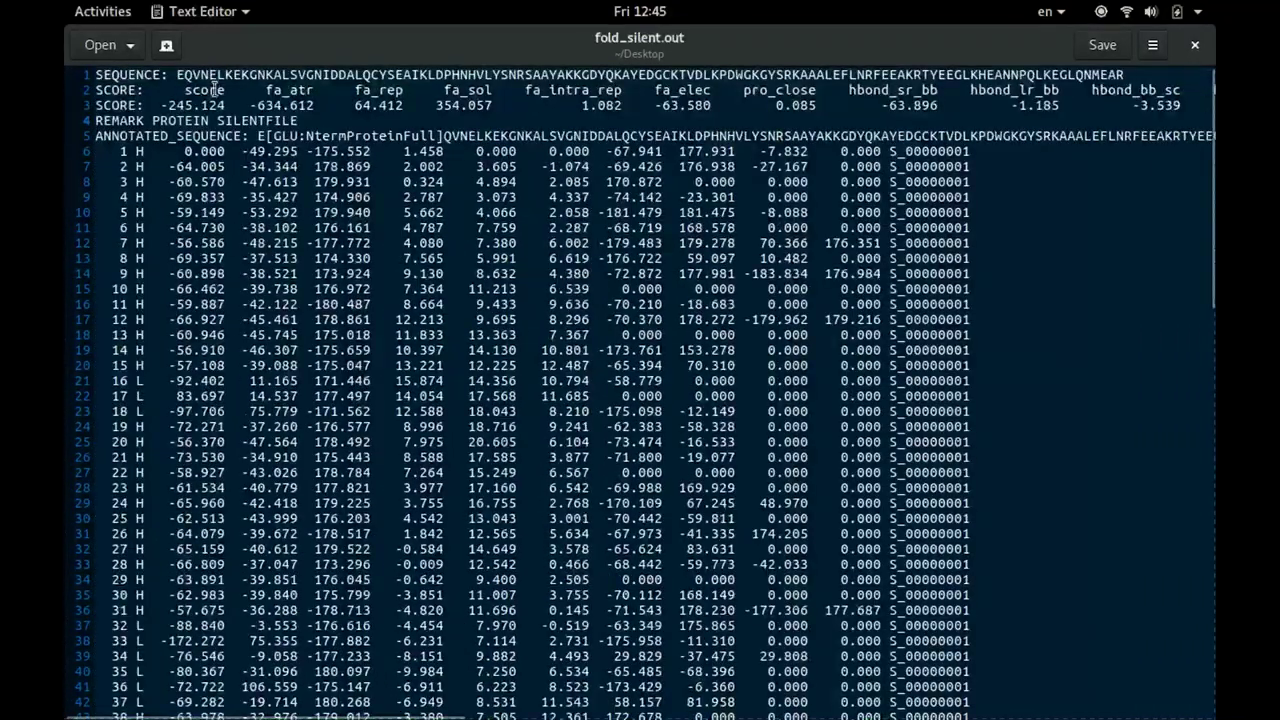
# Highlight the total score value in the SCORE line and the per-residue data block of fold_silent.out.
pyautogui.doubleClick(215, 75)
pyautogui.click(198, 104)
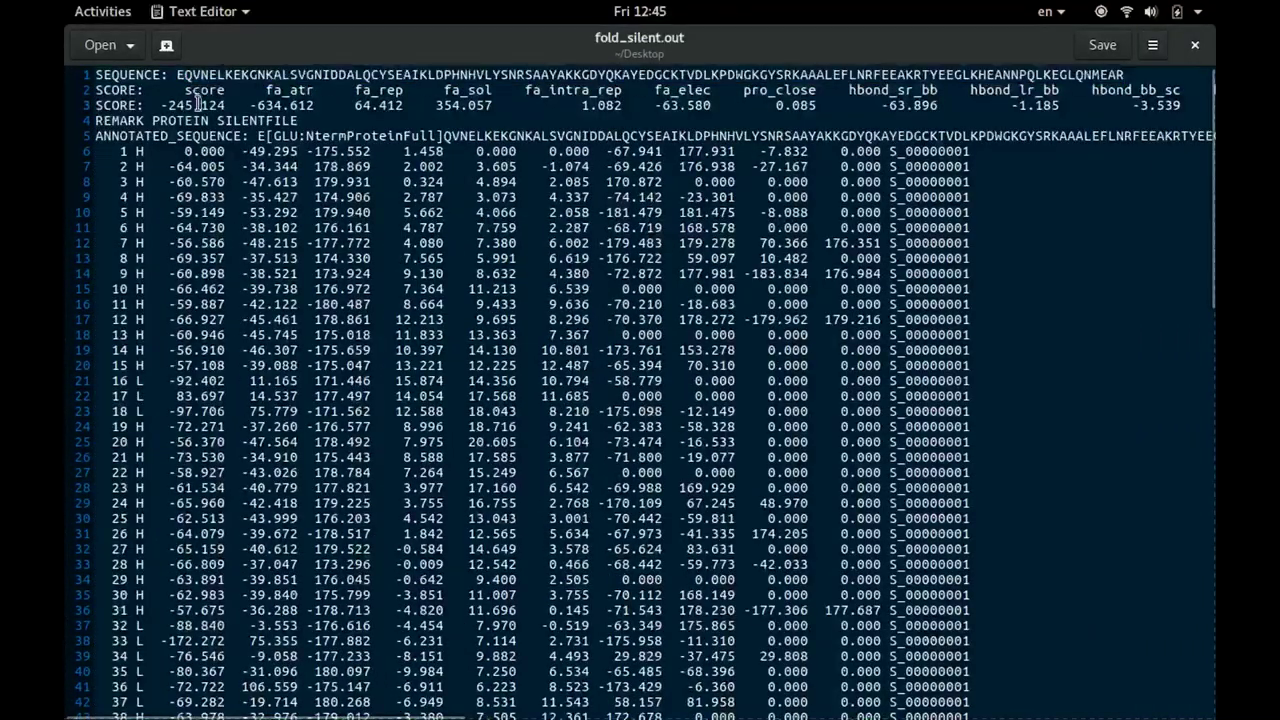
pyautogui.doubleClick(200, 105)
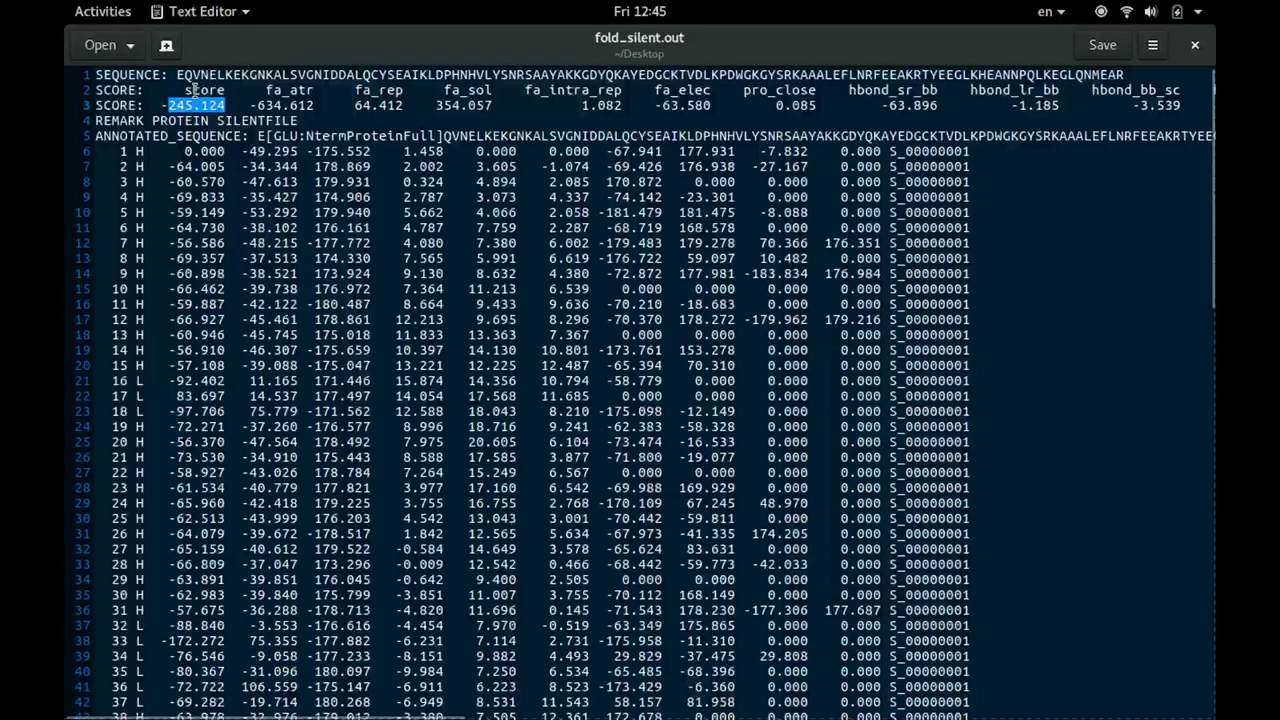
pyautogui.moveTo(93, 150); pyautogui.dragTo(960, 716)
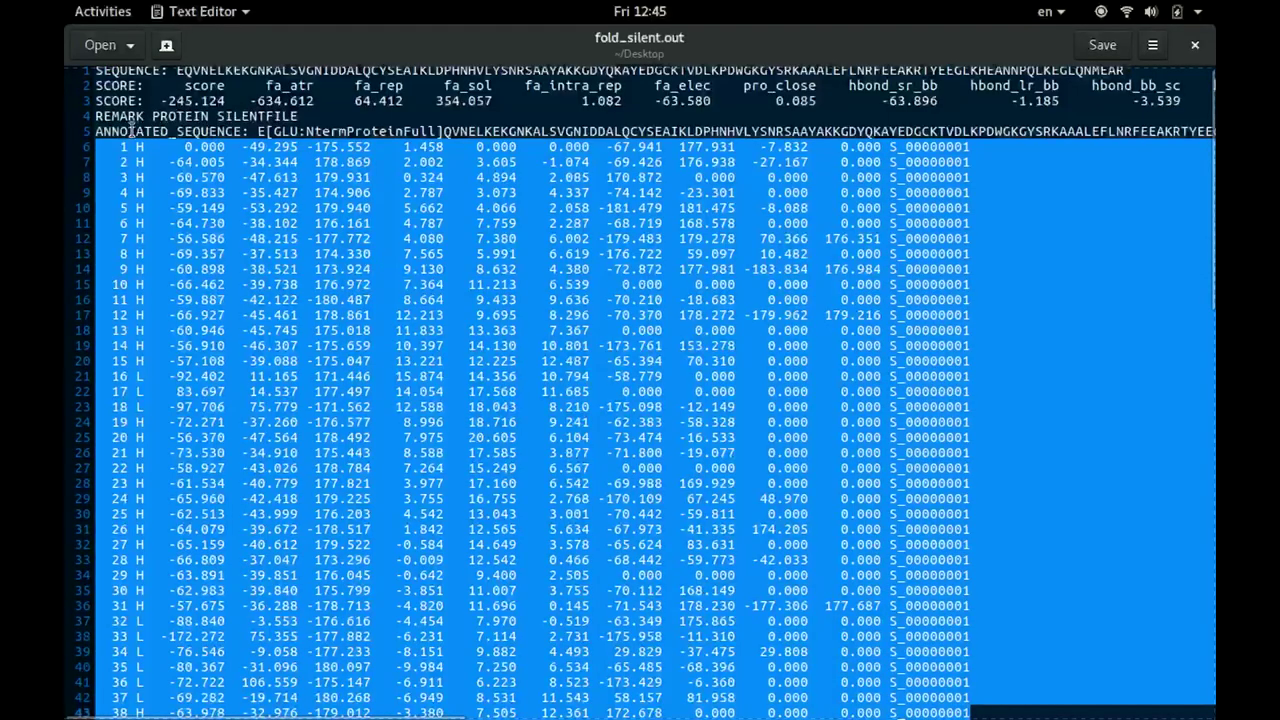
pyautogui.moveTo(130, 130); pyautogui.dragTo(580, 412)
pyautogui.click(287, 313)
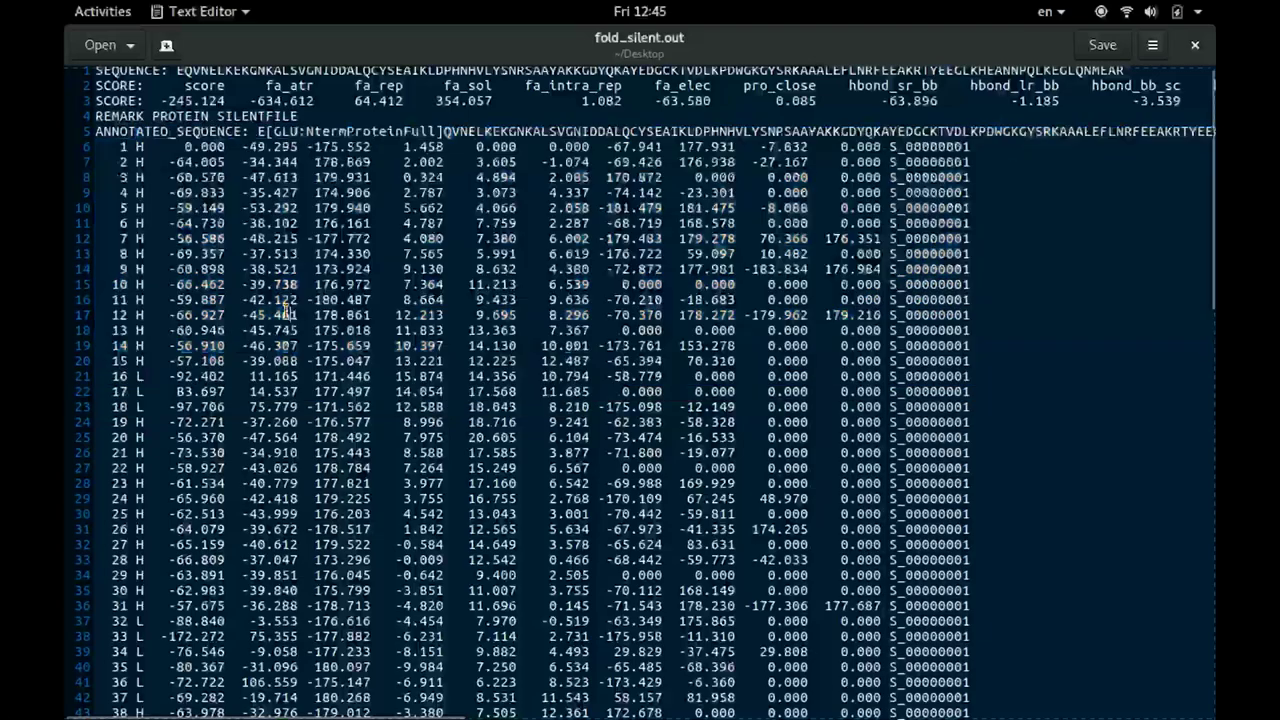
pyautogui.moveTo(100, 142); pyautogui.dragTo(645, 578)
pyautogui.tripleClick(152, 105)
pyautogui.moveTo(152, 105); pyautogui.dragTo(218, 155)
pyautogui.click(167, 105)
pyautogui.moveTo(167, 105); pyautogui.dragTo(226, 105)
# Go to the last score columns of fold_silent.out and highlight the value in the rms column.
pyautogui.hscroll(15, 409, 216)
pyautogui.hscroll(6, 409, 216)
pyautogui.moveTo(690, 105); pyautogui.dragTo(738, 110)
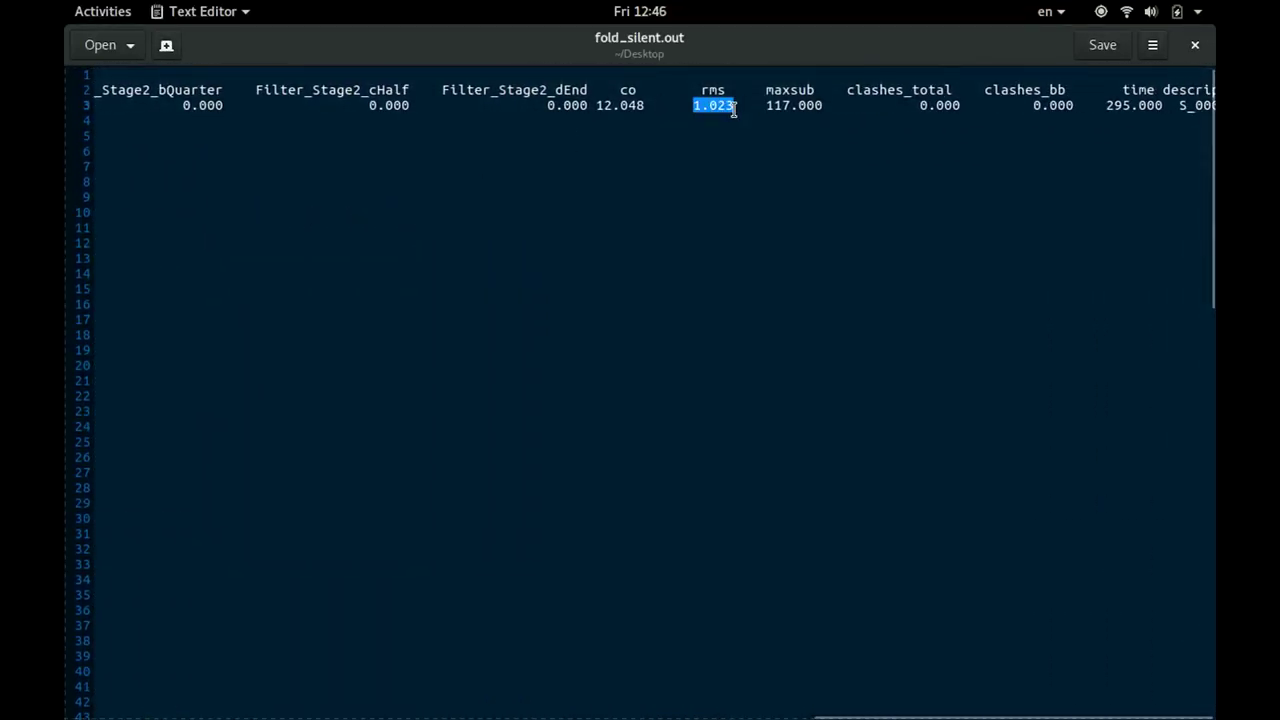
# Highlight the S_00000001 tag in the description column and close fold_silent.out.
pyautogui.hotkey('ctrl', 'z')
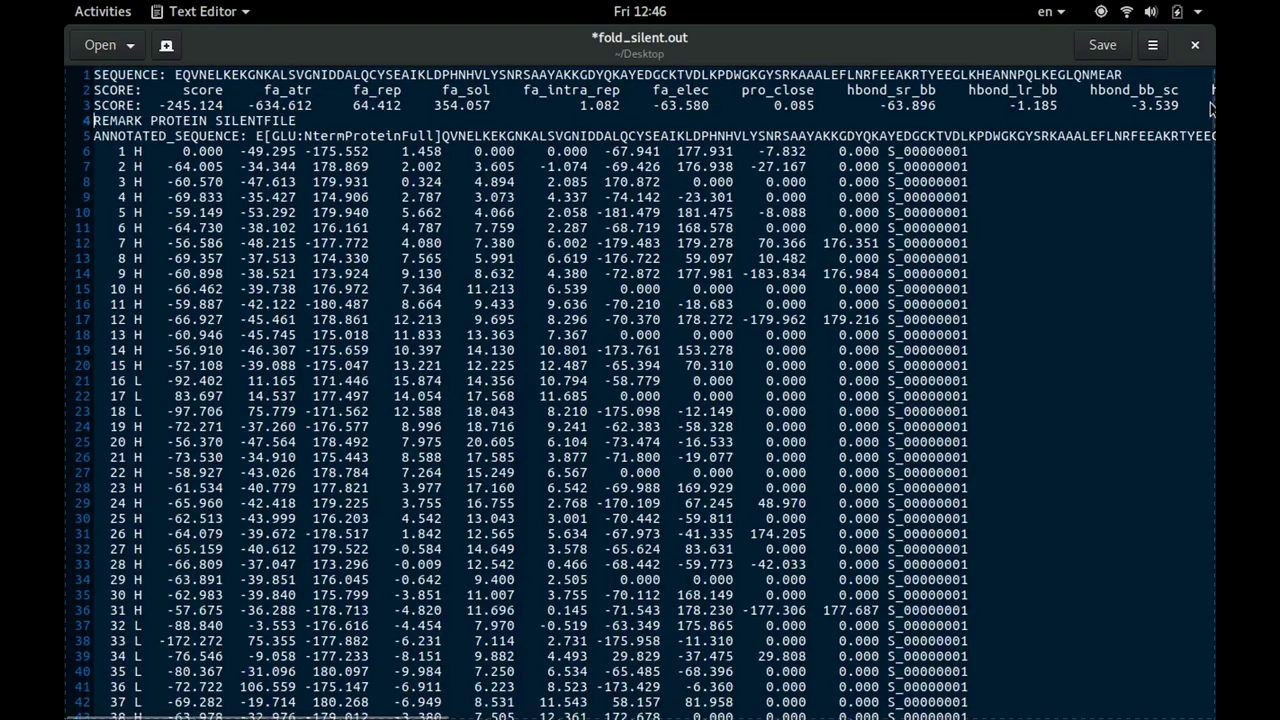
pyautogui.hotkey('ctrl', 'shift', 'z')
pyautogui.moveTo(1134, 106); pyautogui.dragTo(1210, 107)
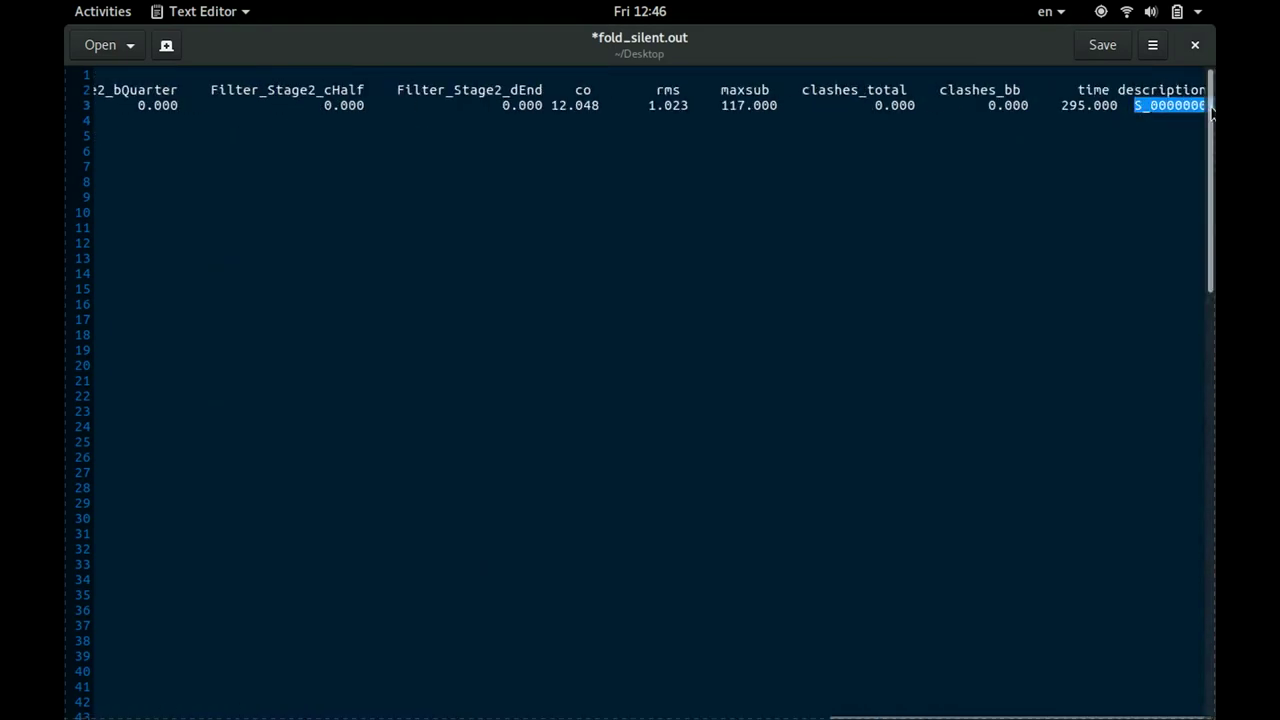
pyautogui.hotkey('ctrl', 'z')
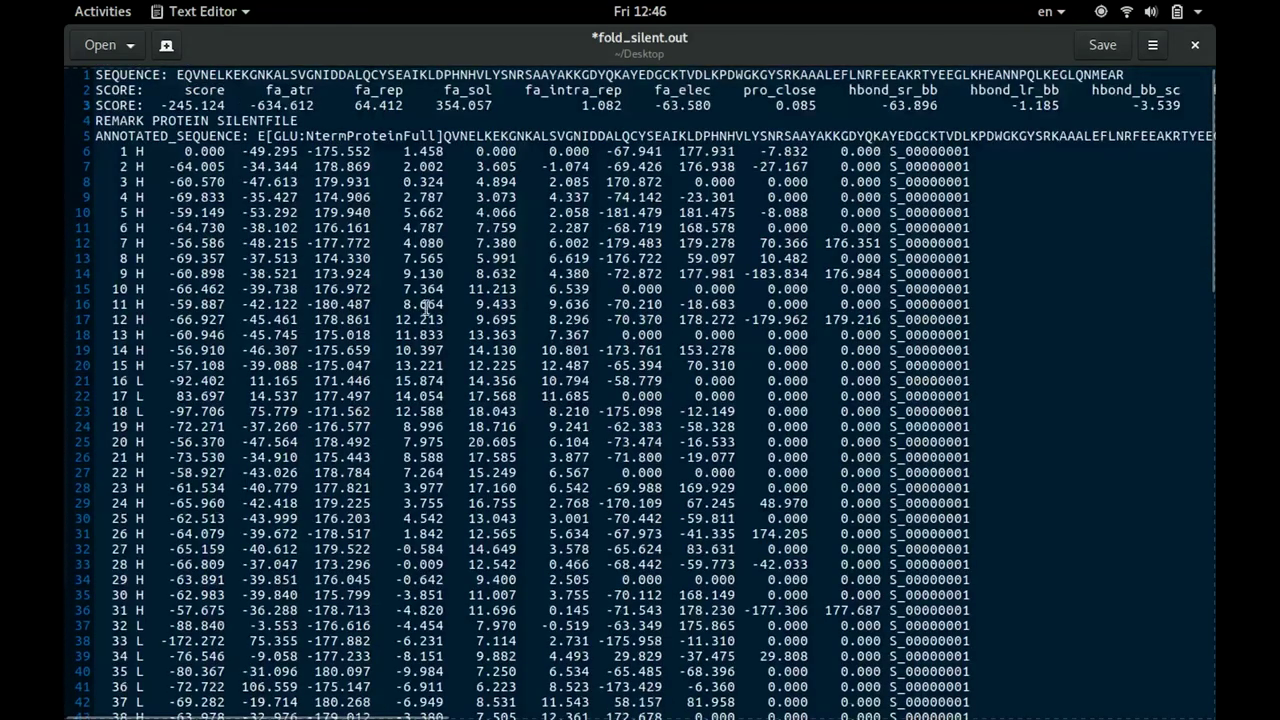
pyautogui.hotkey('ctrl', 'shift', 'z')
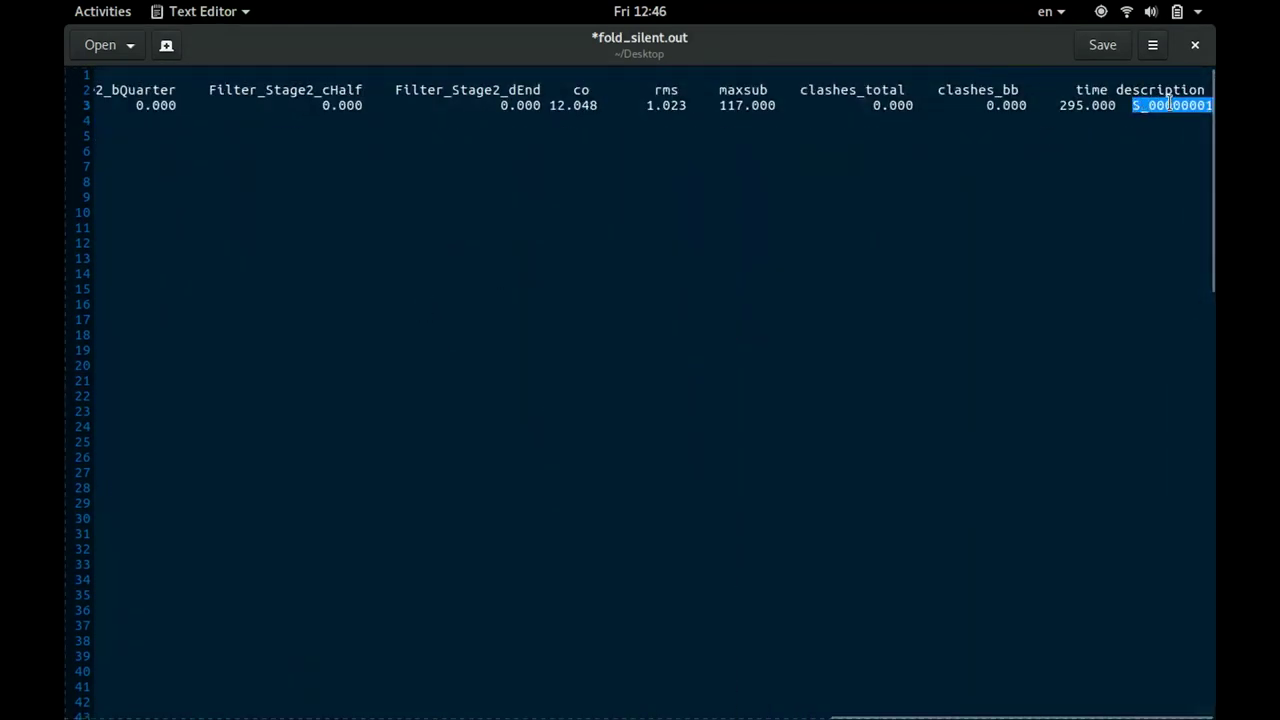
pyautogui.click(1194, 45)
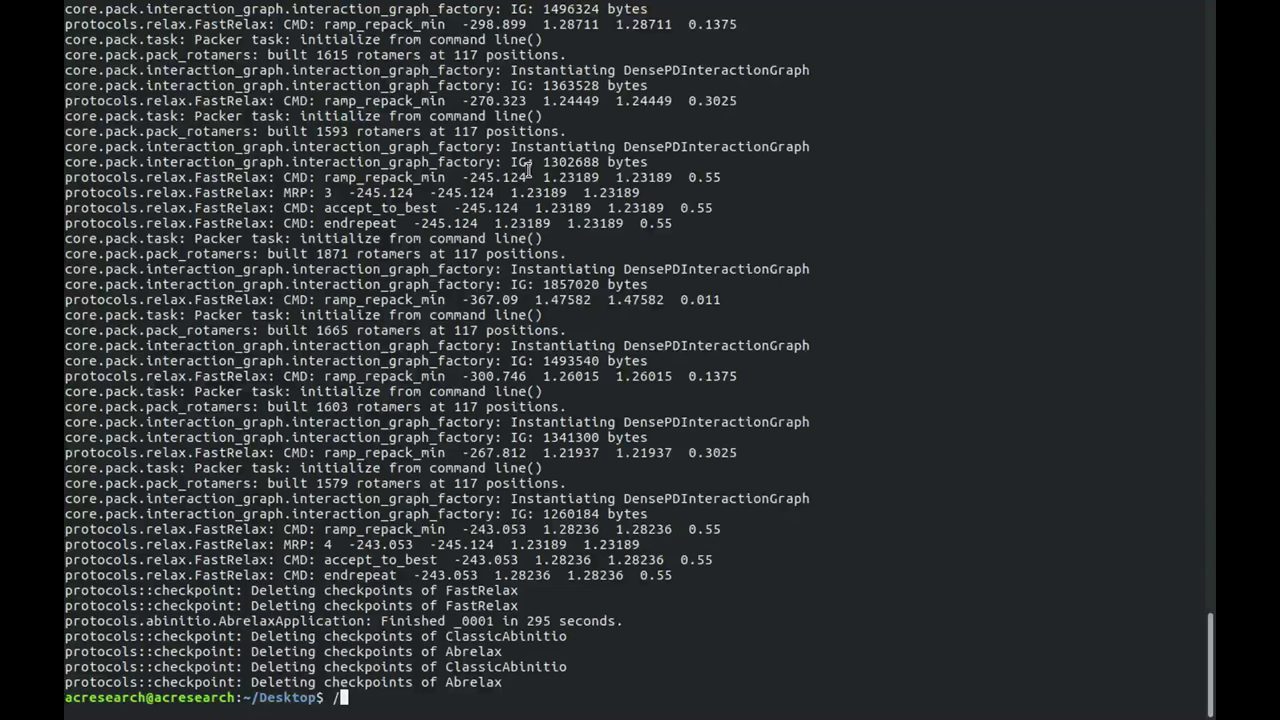
# Enter the full path of extract_pdbs.default.linuxgccrelease in the terminal with the option -in::file::silent fold_silent.out.
pyautogui.write('home/')
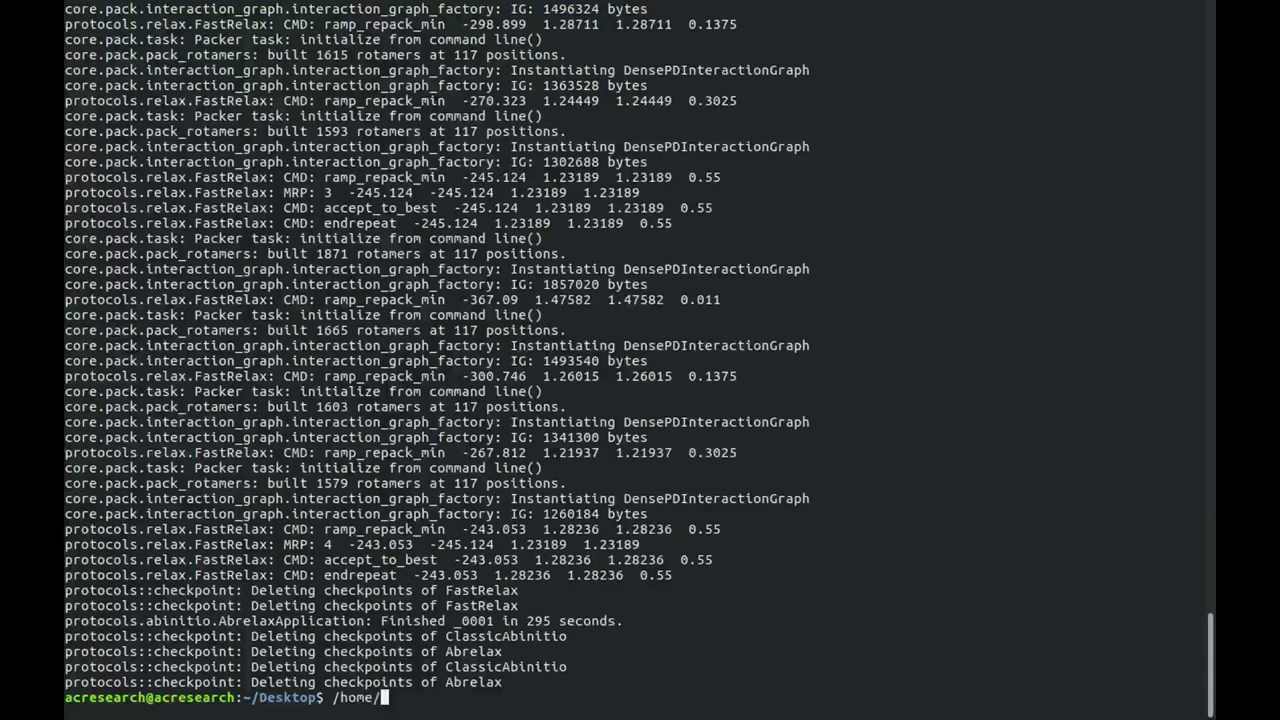
pyautogui.hotkey('ctrl', 'shift', 'v')
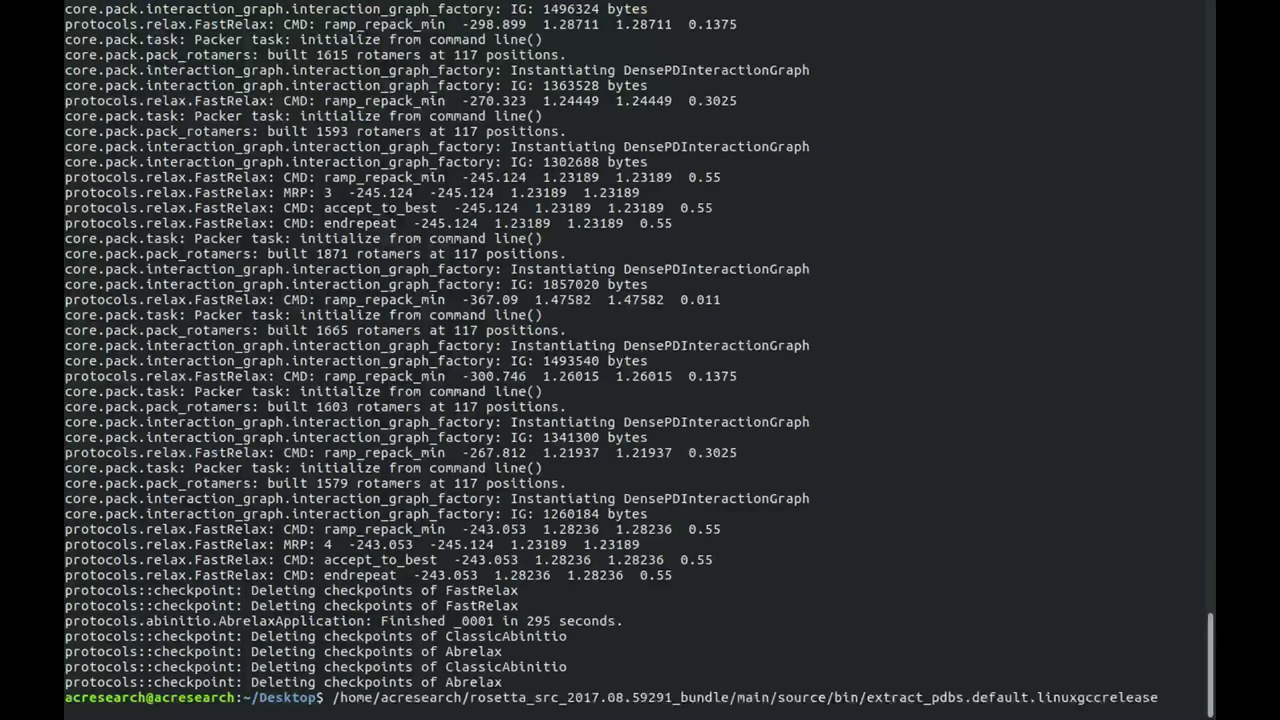
pyautogui.write('-')
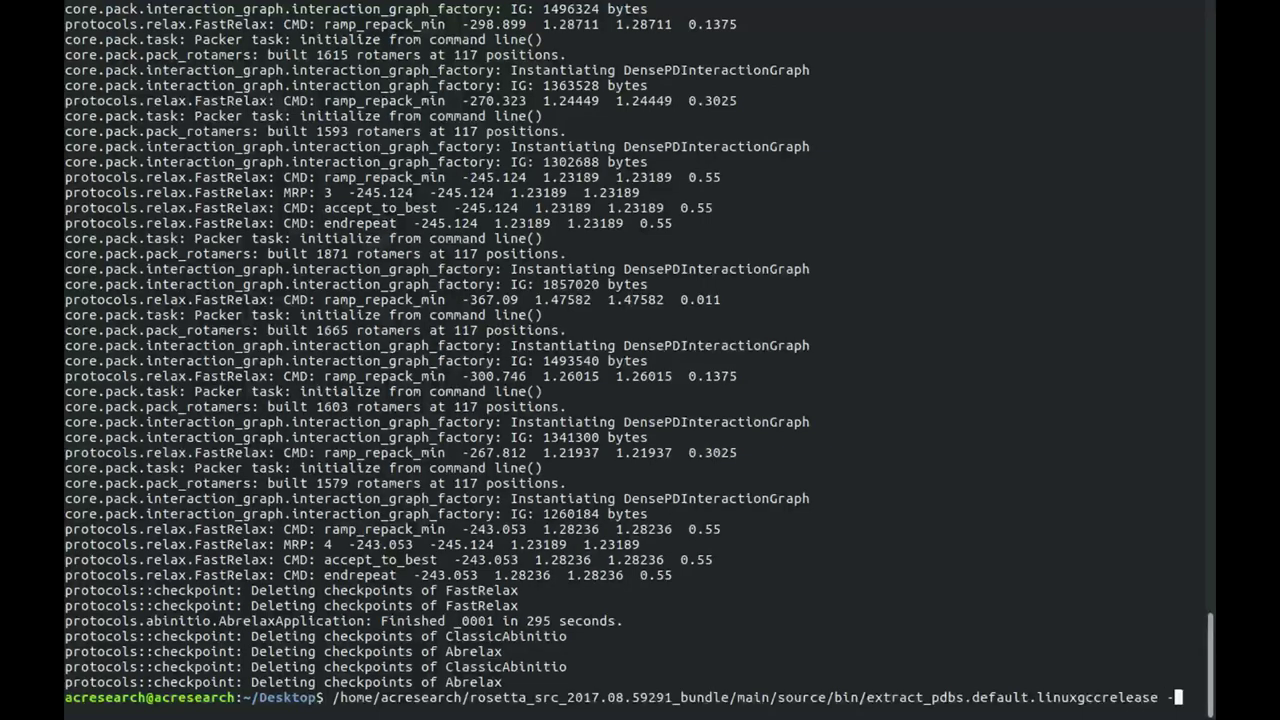
pyautogui.write('in:')
pyautogui.press('BackSpace')
pyautogui.press('BackSpace')
pyautogui.press('BackSpace')
pyautogui.write('in::file::silent ./')
pyautogui.press('BackSpace')
pyautogui.press('BackSpace')
pyautogui.write('fold_silent.out')
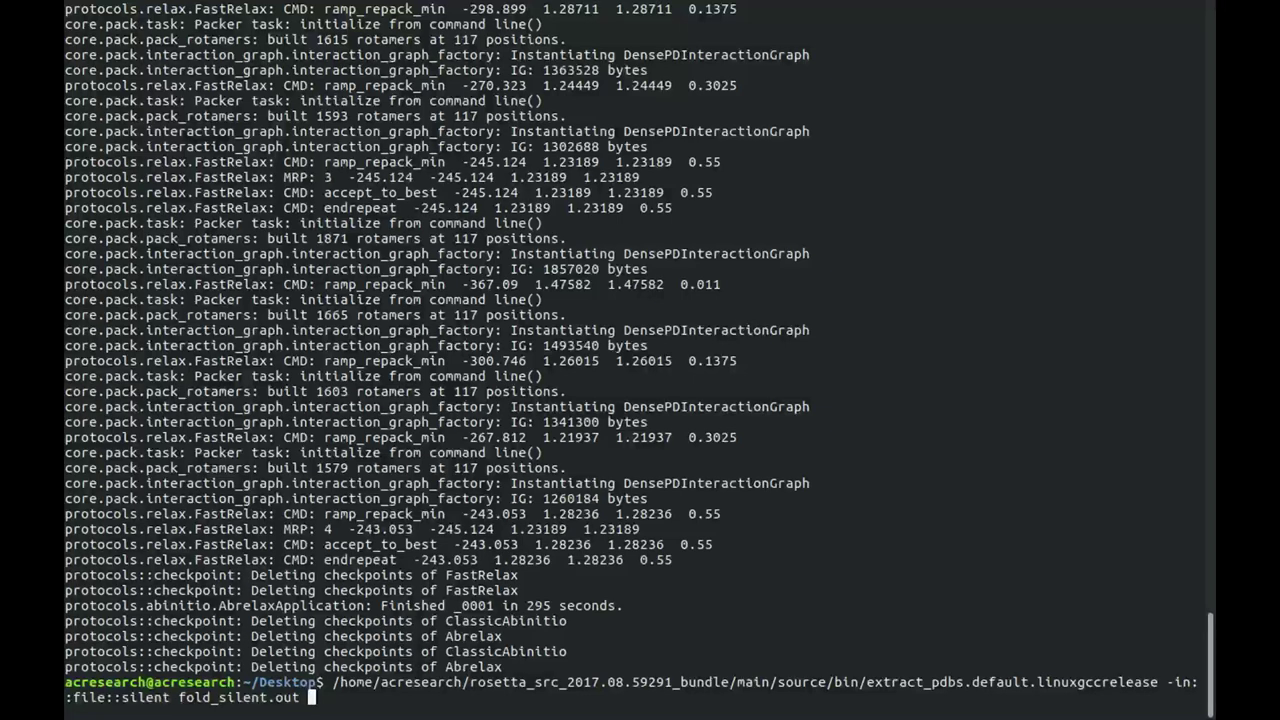
# Add the options -out:pdb and -in:file:tags S_00000001 to the extraction command and run it.
pyautogui.write(' -out:pdb')
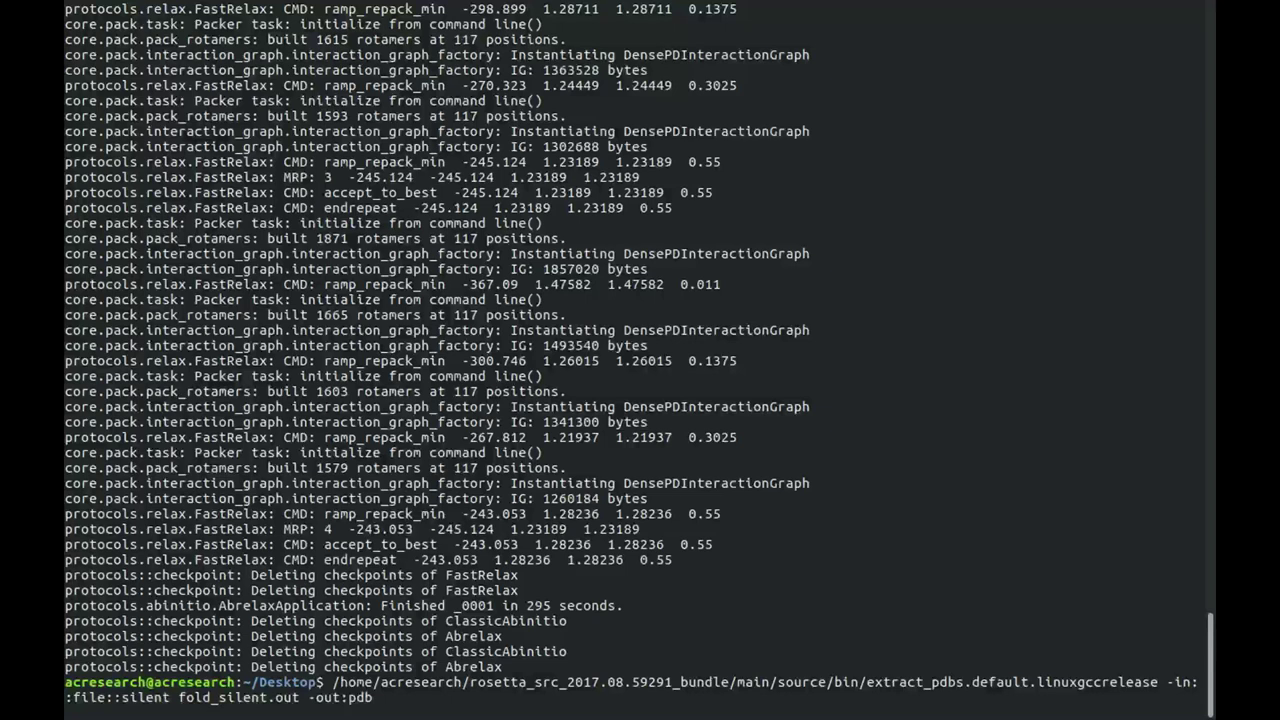
pyautogui.write(' in')
pyautogui.middleClick(400, 697)
pyautogui.moveTo(381, 697); pyautogui.dragTo(576, 697)
pyautogui.click(576, 697)
pyautogui.moveTo(381, 697); pyautogui.dragTo(584, 707)
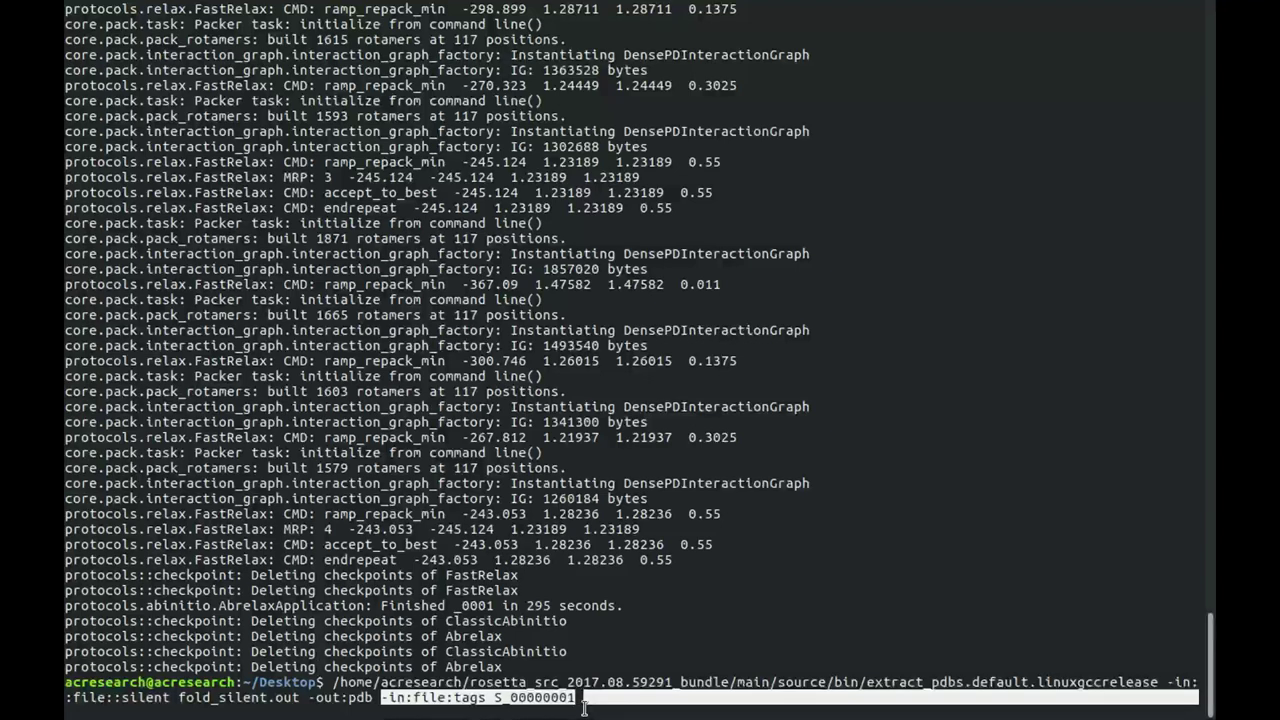
pyautogui.click(540, 690)
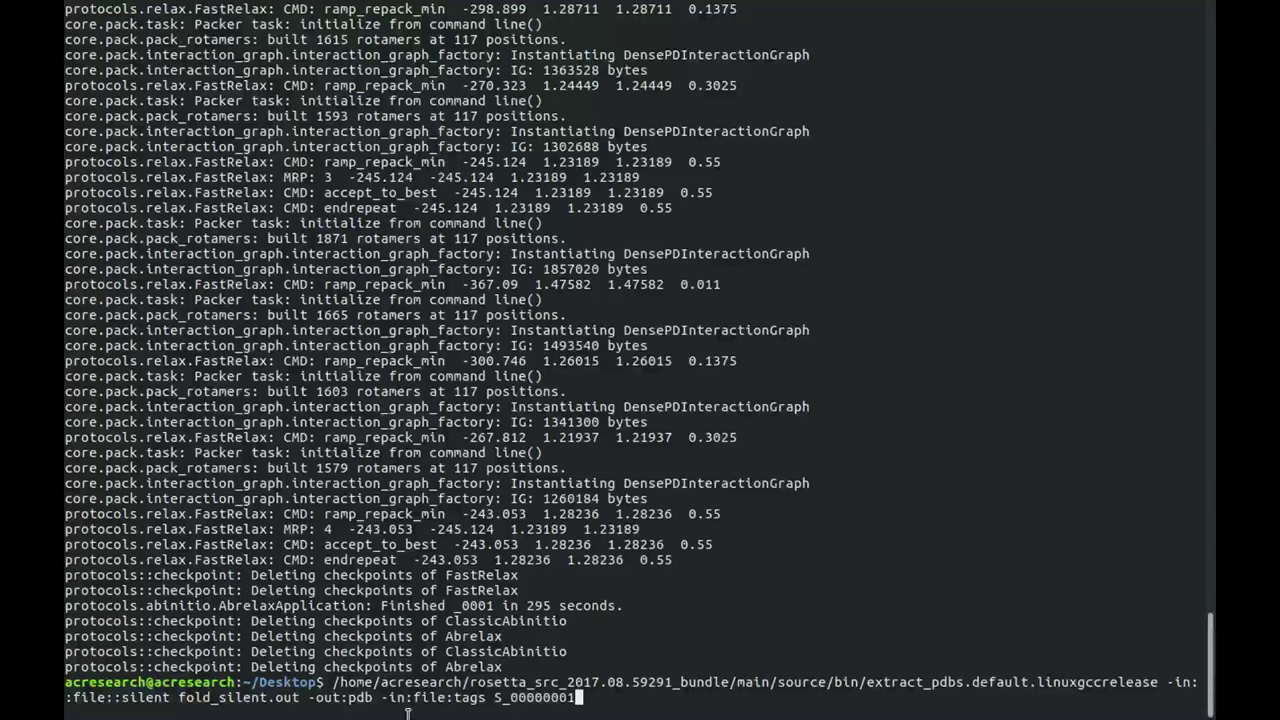
pyautogui.press('Return')
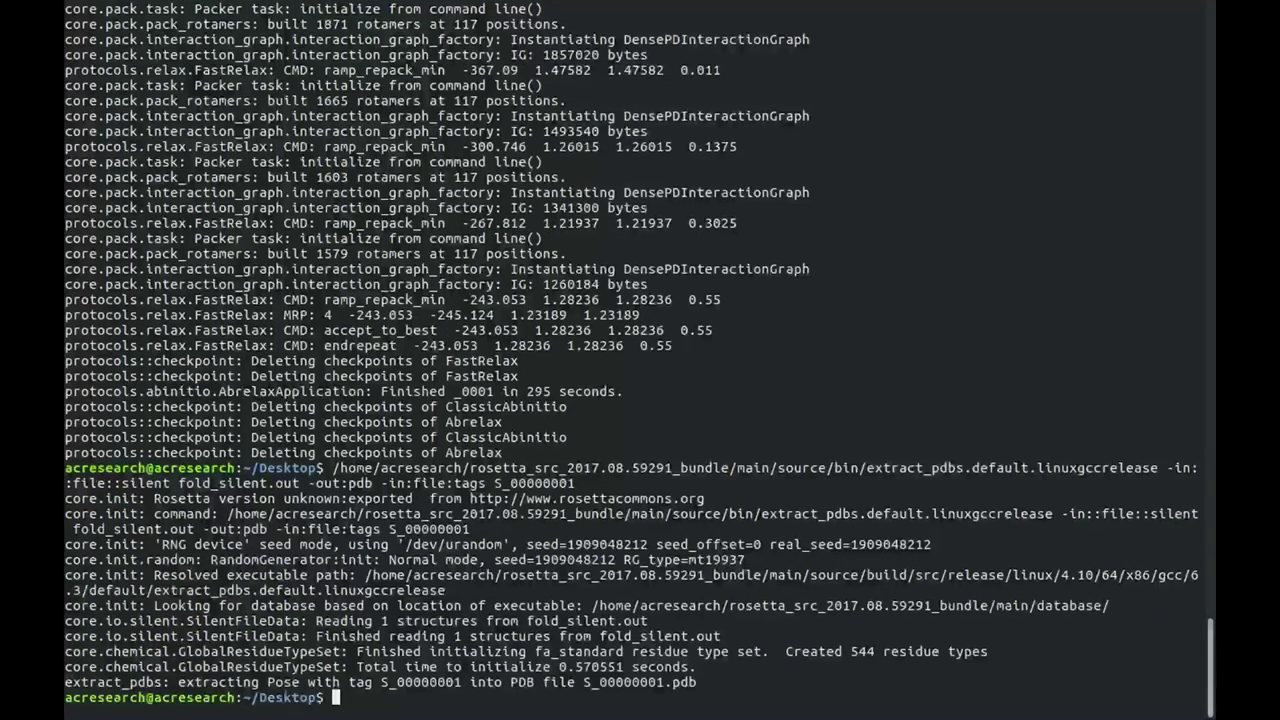
# Switch to the desktop workspace and open the extracted S_00000001.pdb in PyMOL.
pyautogui.hotkey('ctrl', 'alt', 'Down')
pyautogui.hotkey('ctrl', 'alt', 'Up')
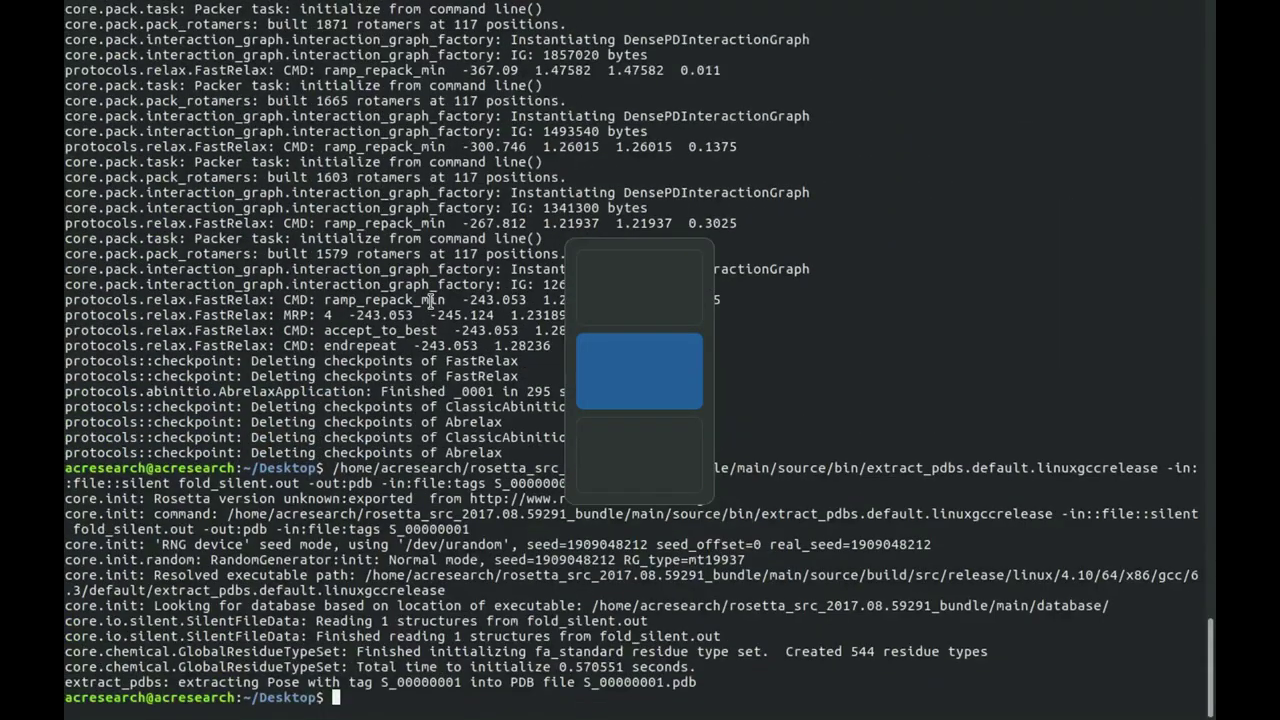
pyautogui.hotkey('ctrl', 'alt', 'Down')
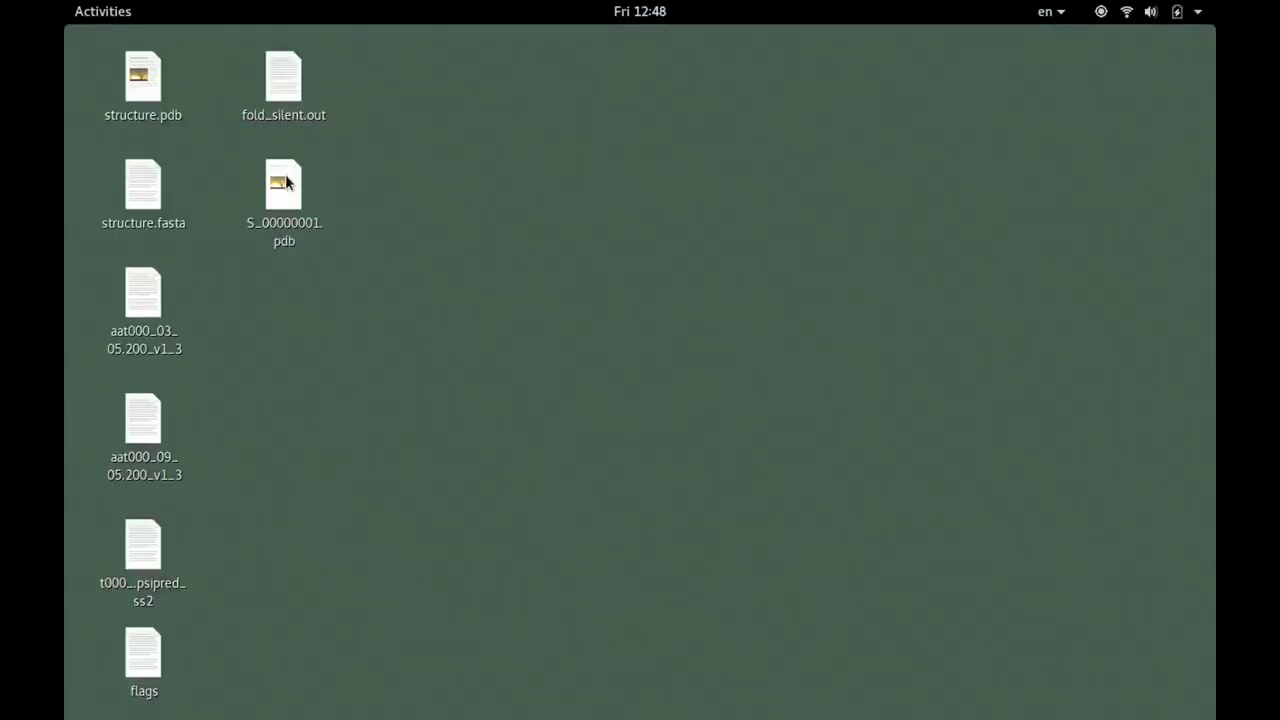
pyautogui.doubleClick(283, 183)
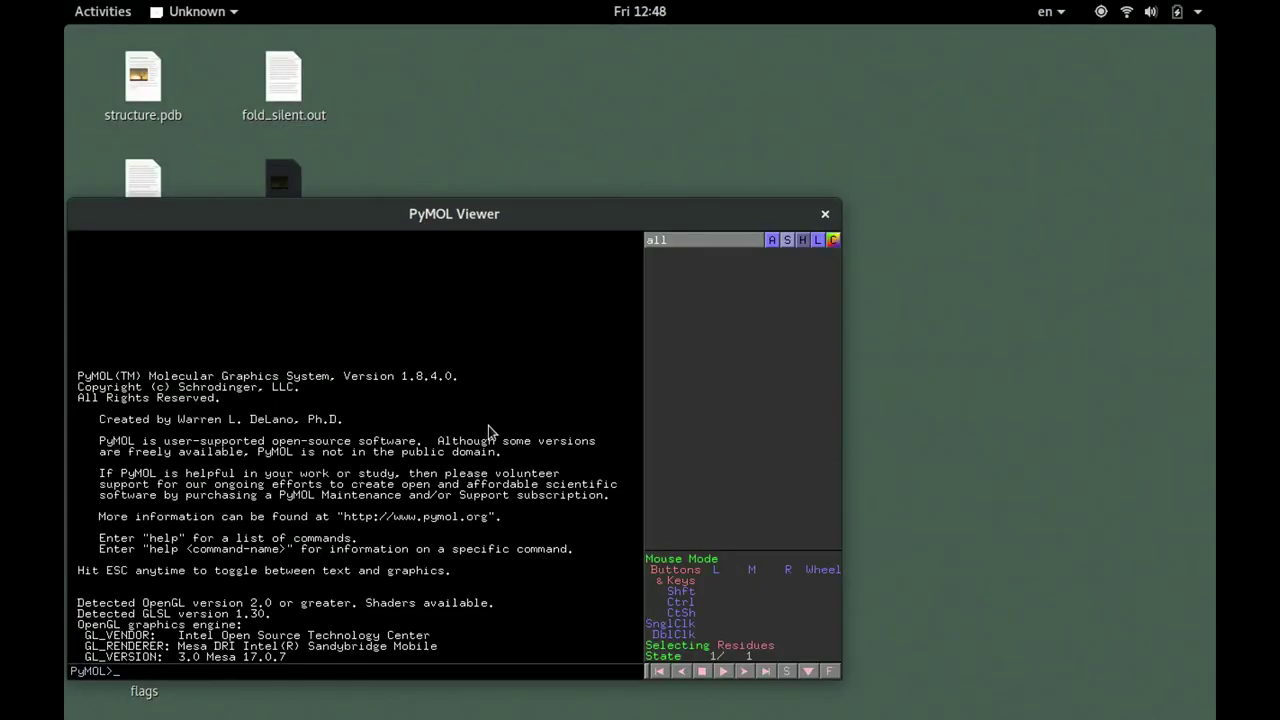
pyautogui.moveTo(480, 449); pyautogui.dragTo(366, 430)
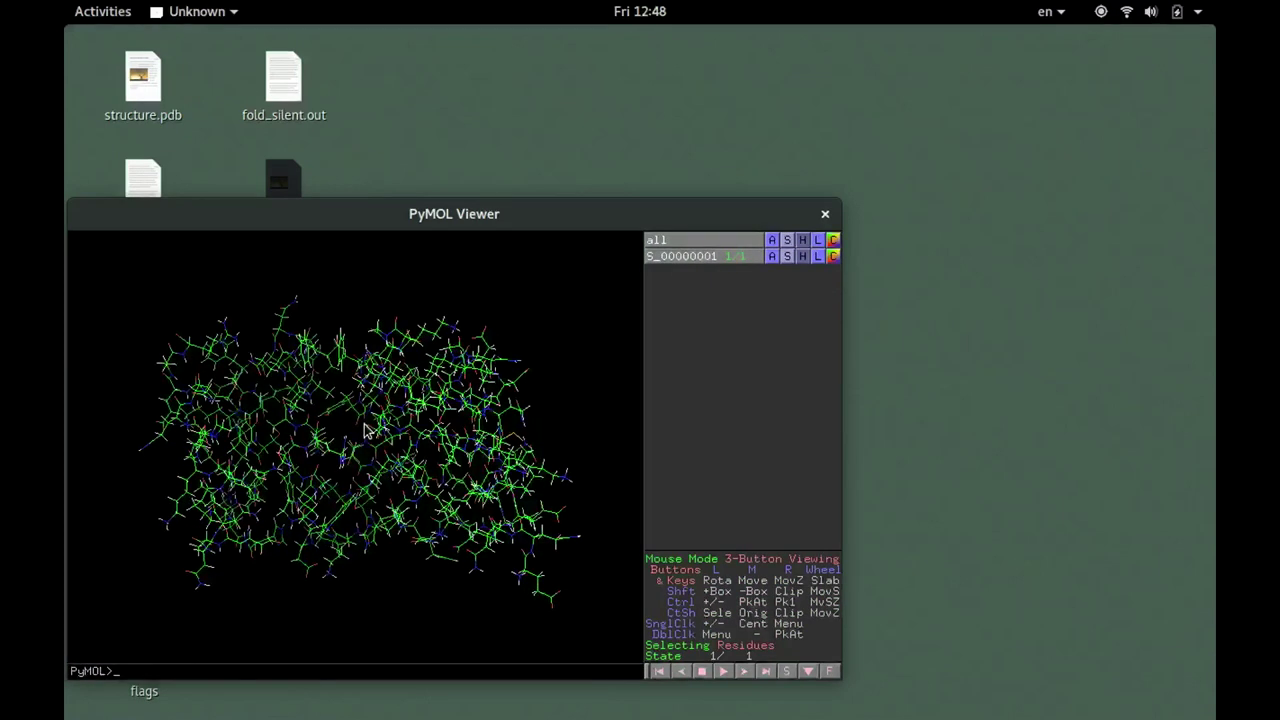
# Load structure.pdb into the same PyMOL session as S_00000001 and maximize the viewer window.
pyautogui.click(787, 240)
pyautogui.moveTo(775, 258)
pyautogui.click(715, 306)
pyautogui.moveTo(355, 478); pyautogui.dragTo(386, 498)
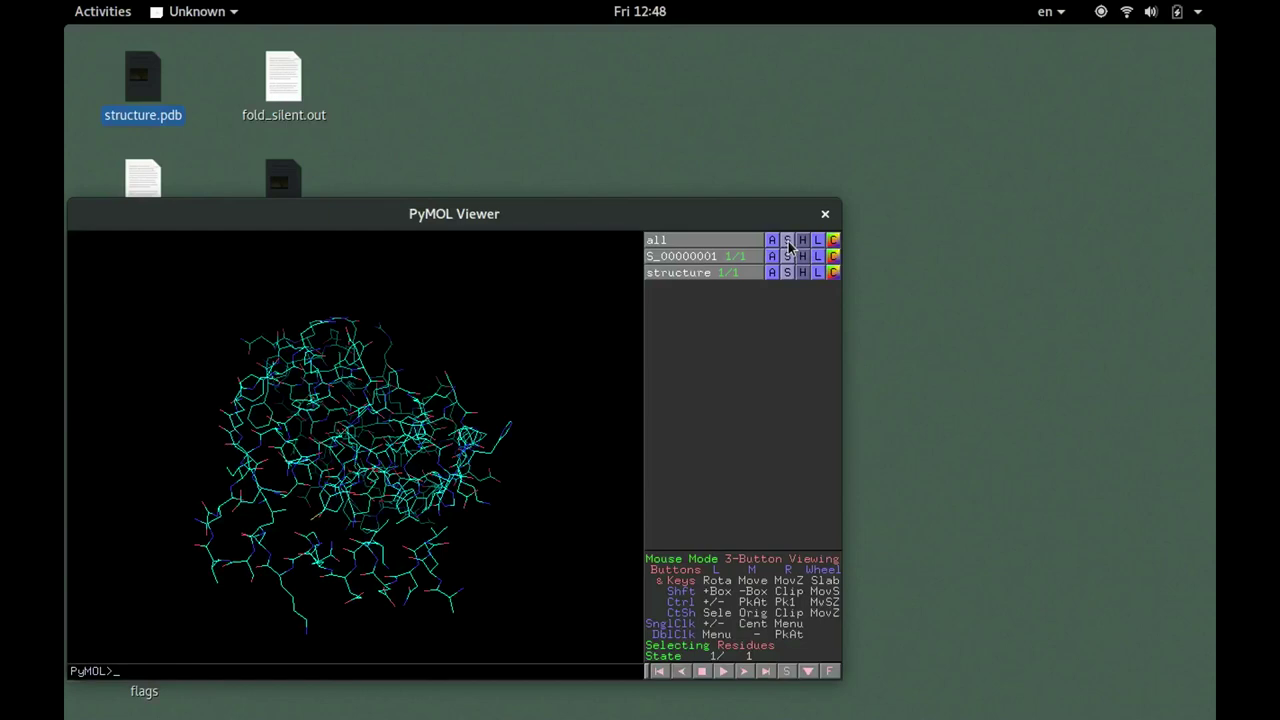
pyautogui.doubleClick(689, 214)
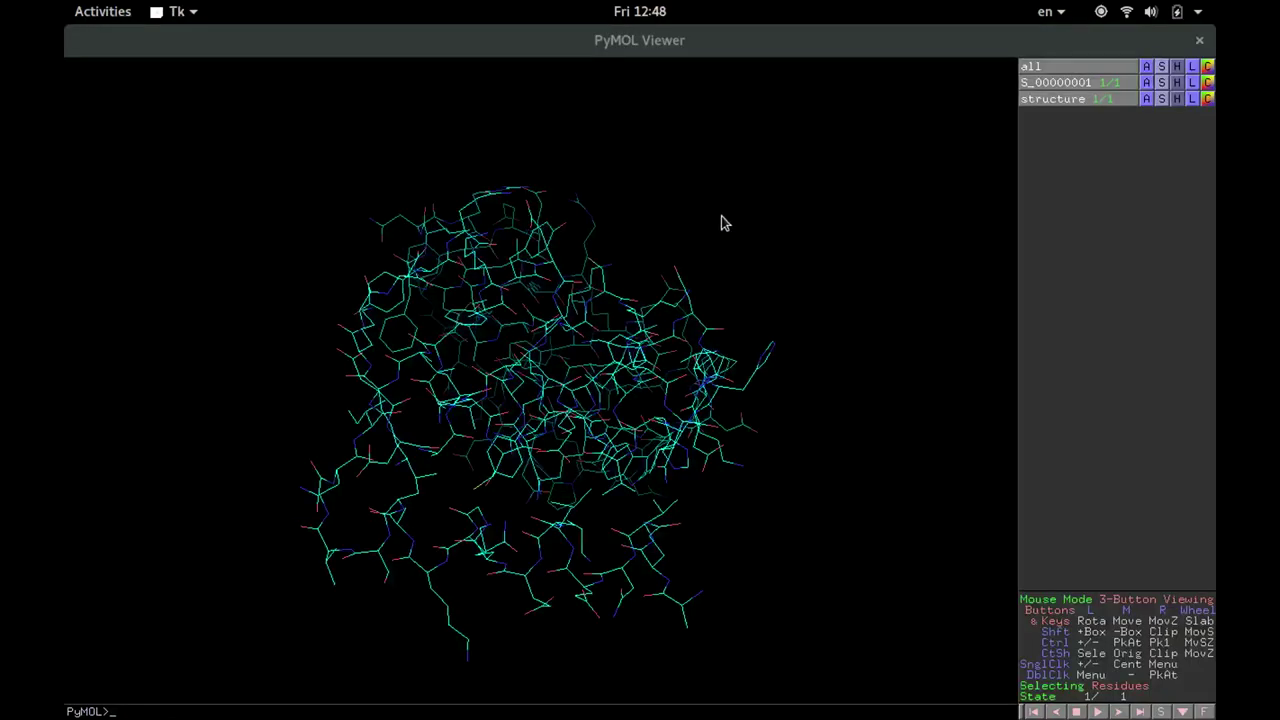
# Align all loaded objects to S_00000001 on their CA atoms.
pyautogui.click(1150, 82)
pyautogui.moveTo(1100, 266)
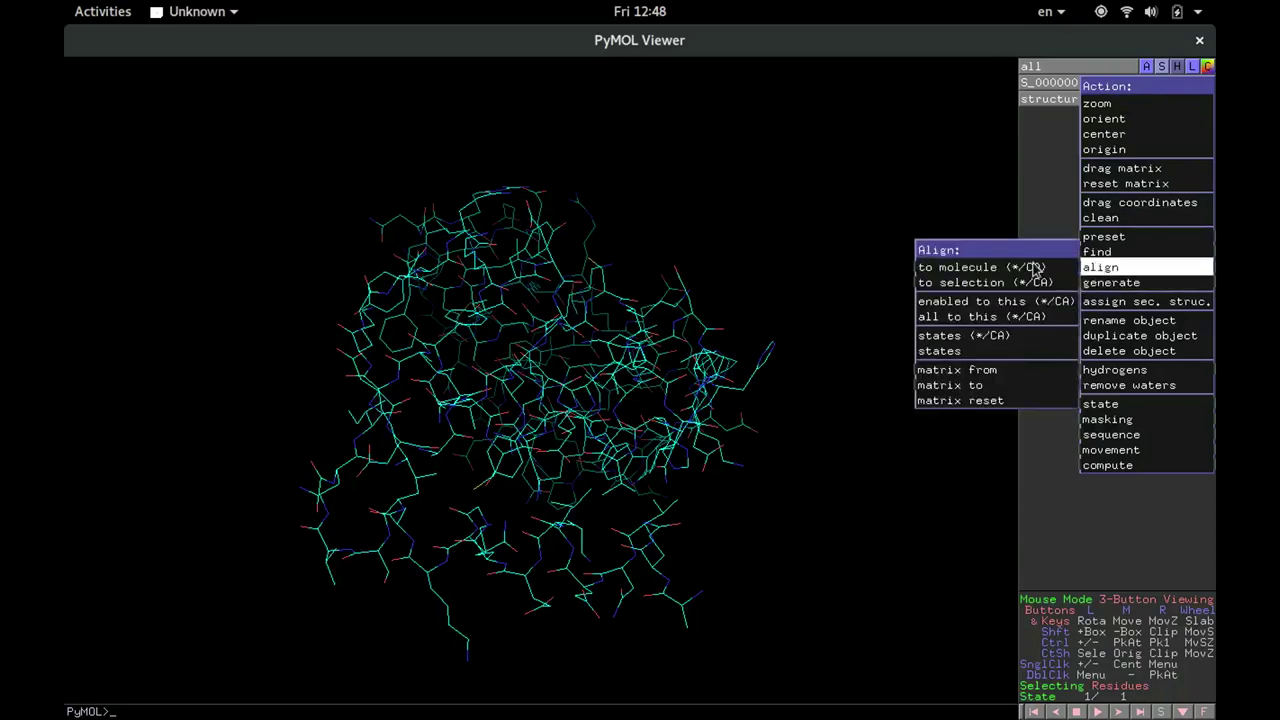
pyautogui.click(980, 316)
pyautogui.click(1150, 82)
pyautogui.click(1124, 137)
# Show all objects as cartoon only and view the superposed helices from the side.
pyautogui.click(1161, 66)
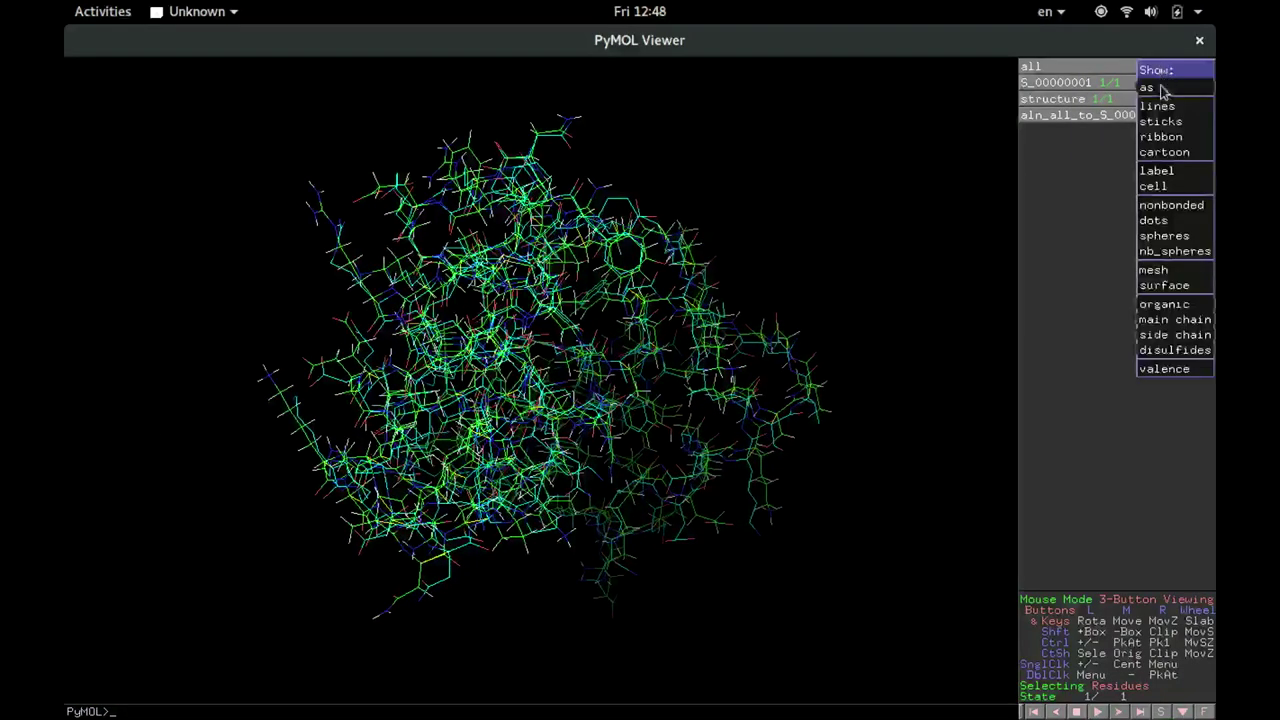
pyautogui.moveTo(1160, 91)
pyautogui.click(1080, 137)
pyautogui.moveTo(614, 369); pyautogui.dragTo(566, 402)
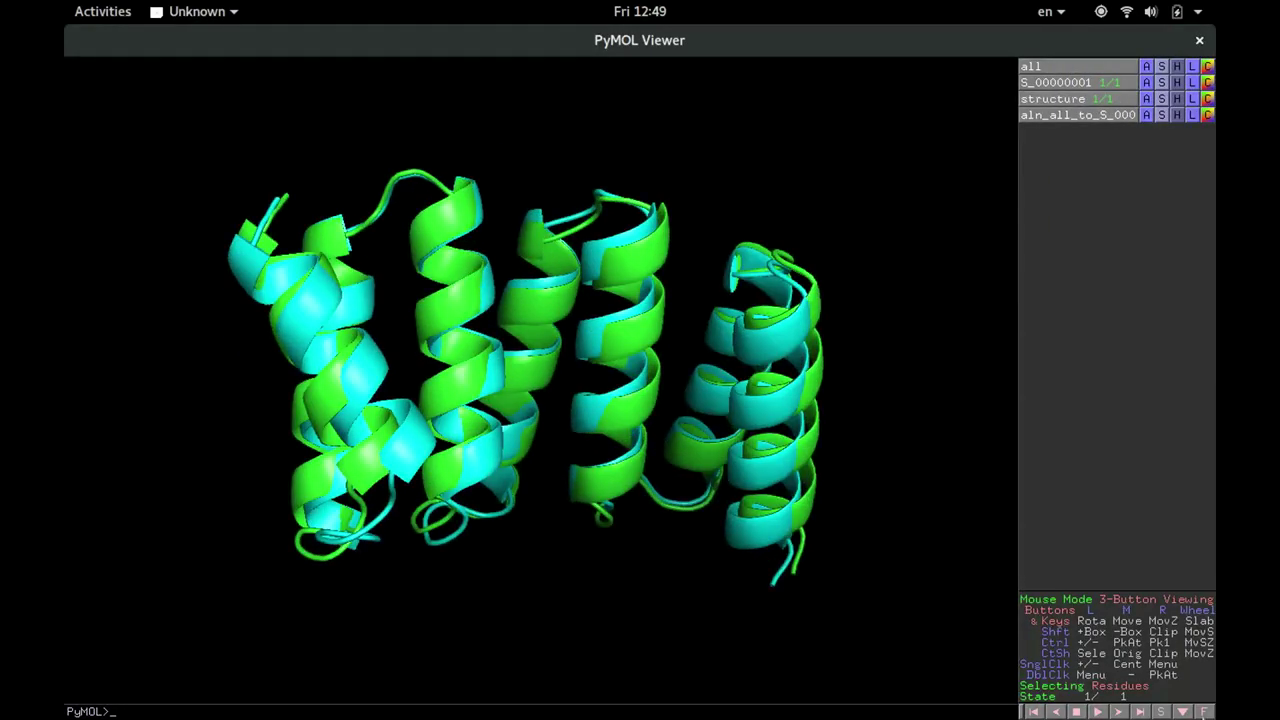
# Check the alignment RMS in the PyMOL log, and highlight the rms value in fold_silent.out for comparison.
pyautogui.press('super')
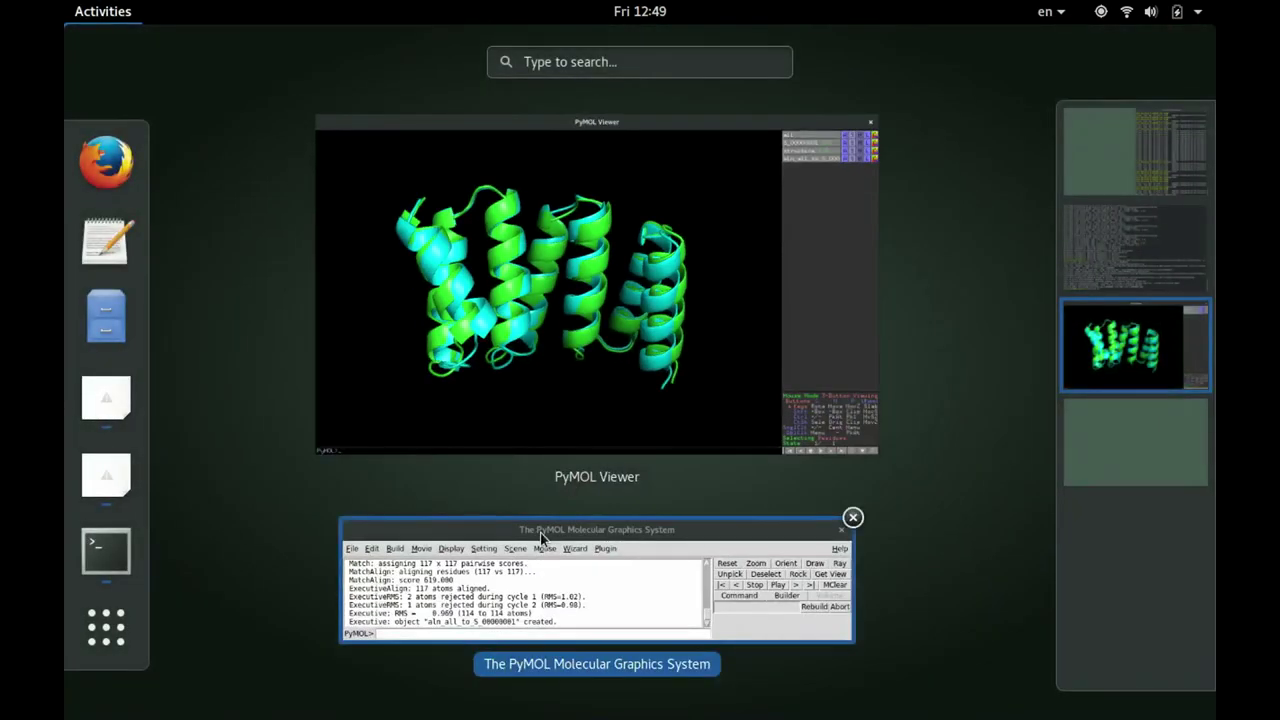
pyautogui.click(600, 580)
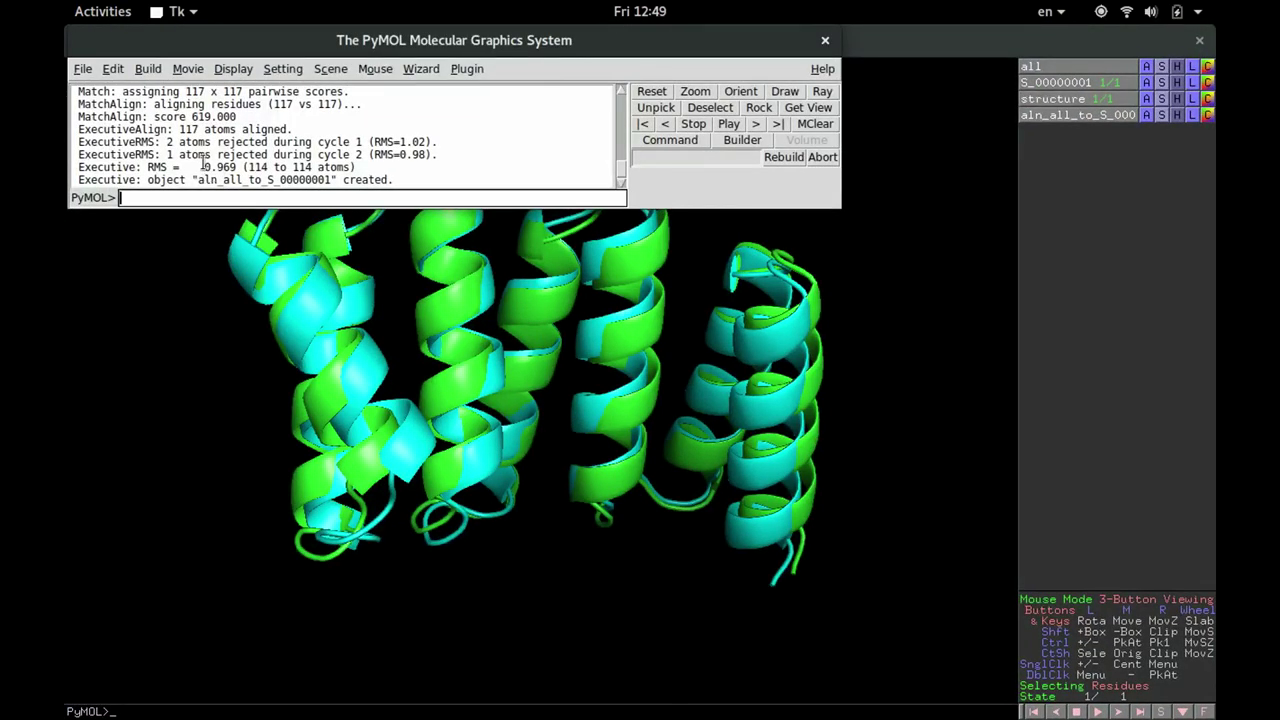
pyautogui.hotkey('ctrl', 'alt', 'Down')
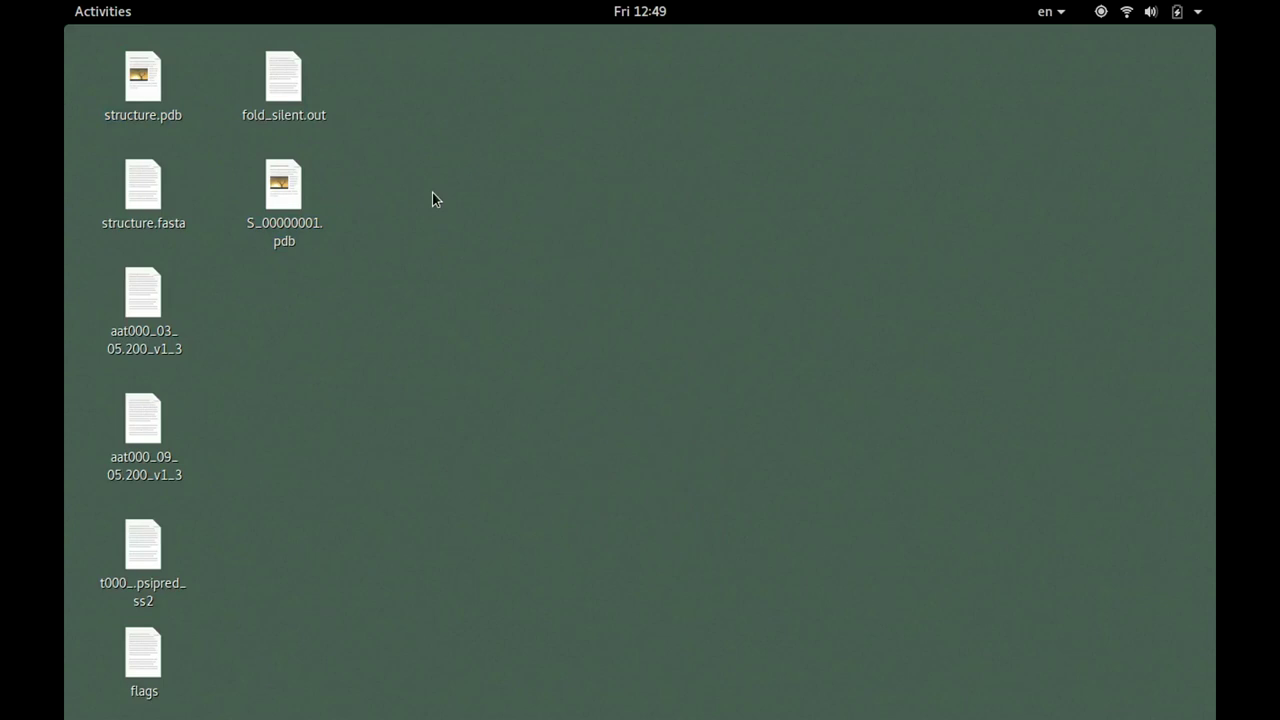
pyautogui.doubleClick(290, 85)
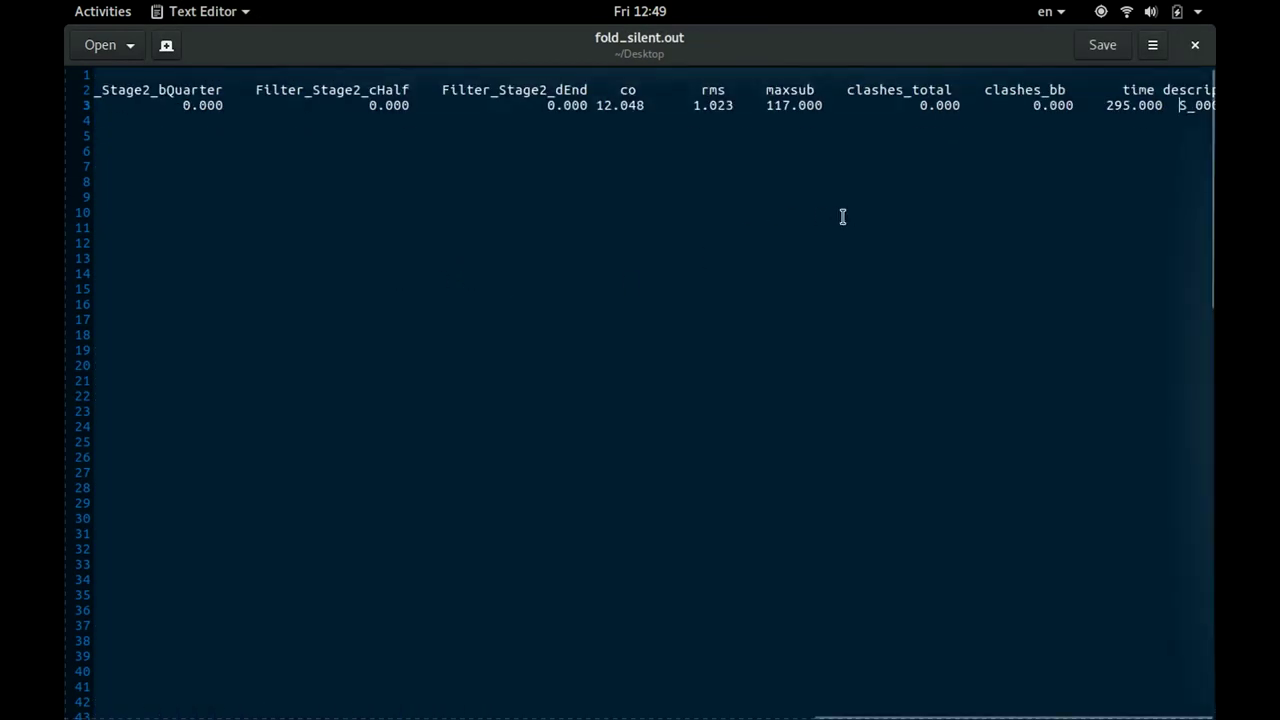
pyautogui.moveTo(693, 105); pyautogui.dragTo(737, 105)
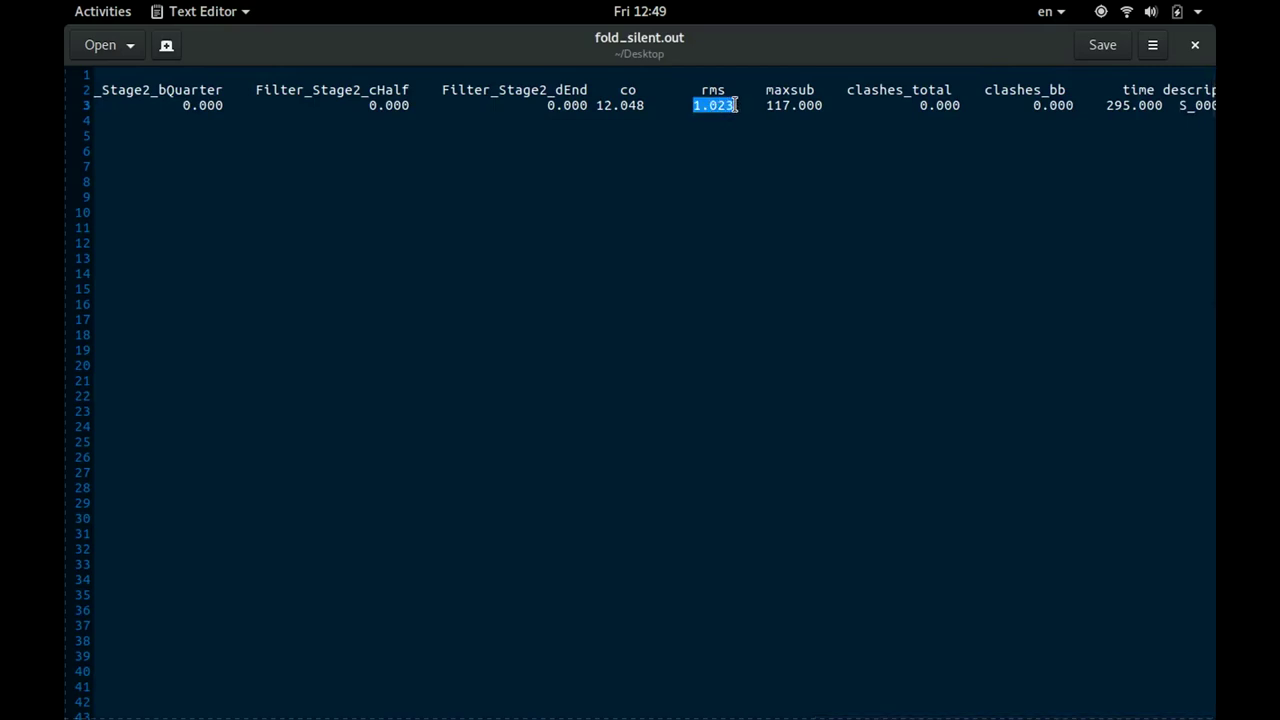
pyautogui.click(1195, 46)
# Highlight the alignment RMS in the PyMOL log, inspect the superposed structures, and close PyMOL.
pyautogui.hotkey('alt', 'Tab')
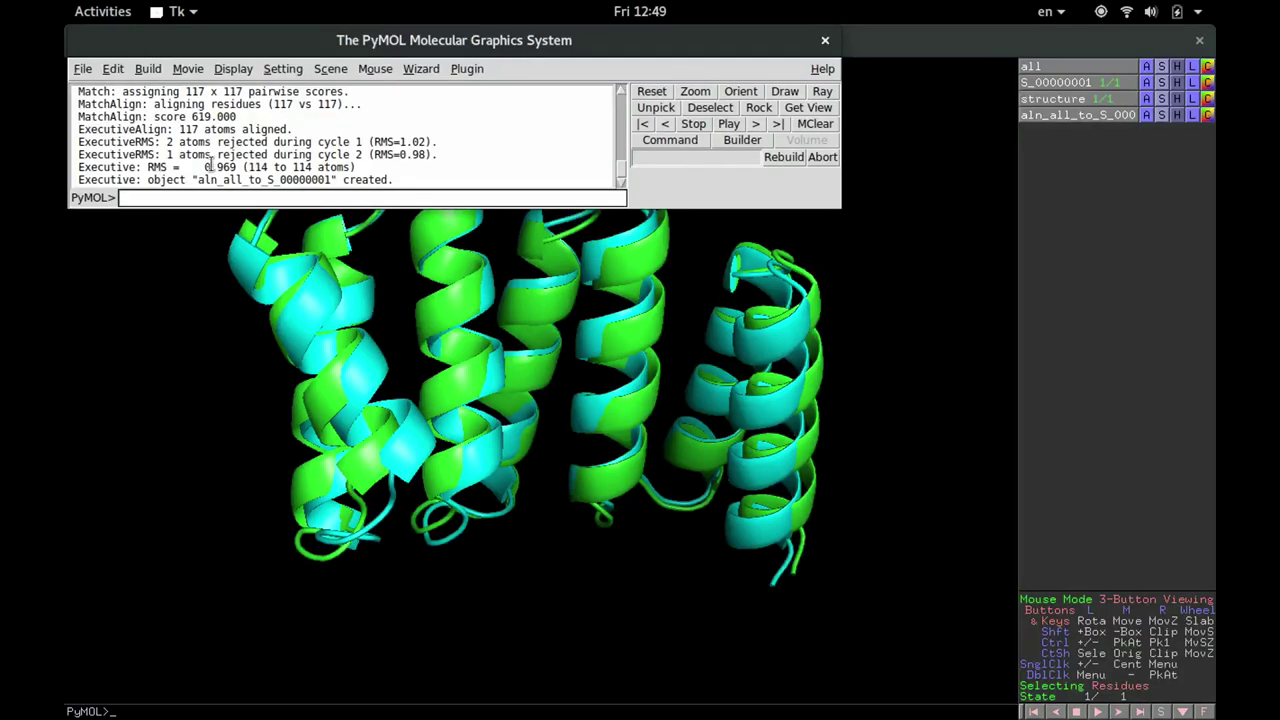
pyautogui.moveTo(236, 167); pyautogui.dragTo(200, 167)
pyautogui.click(181, 398)
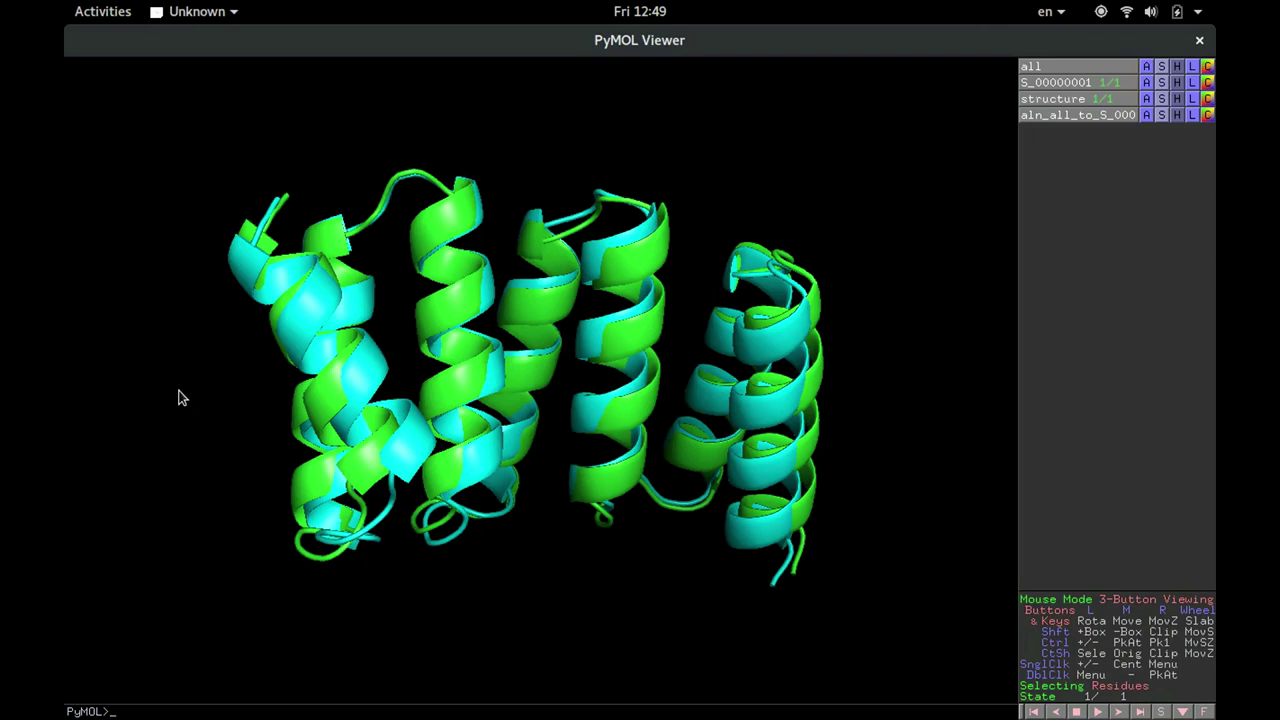
pyautogui.moveTo(590, 405); pyautogui.dragTo(625, 515)
pyautogui.click(1199, 40)
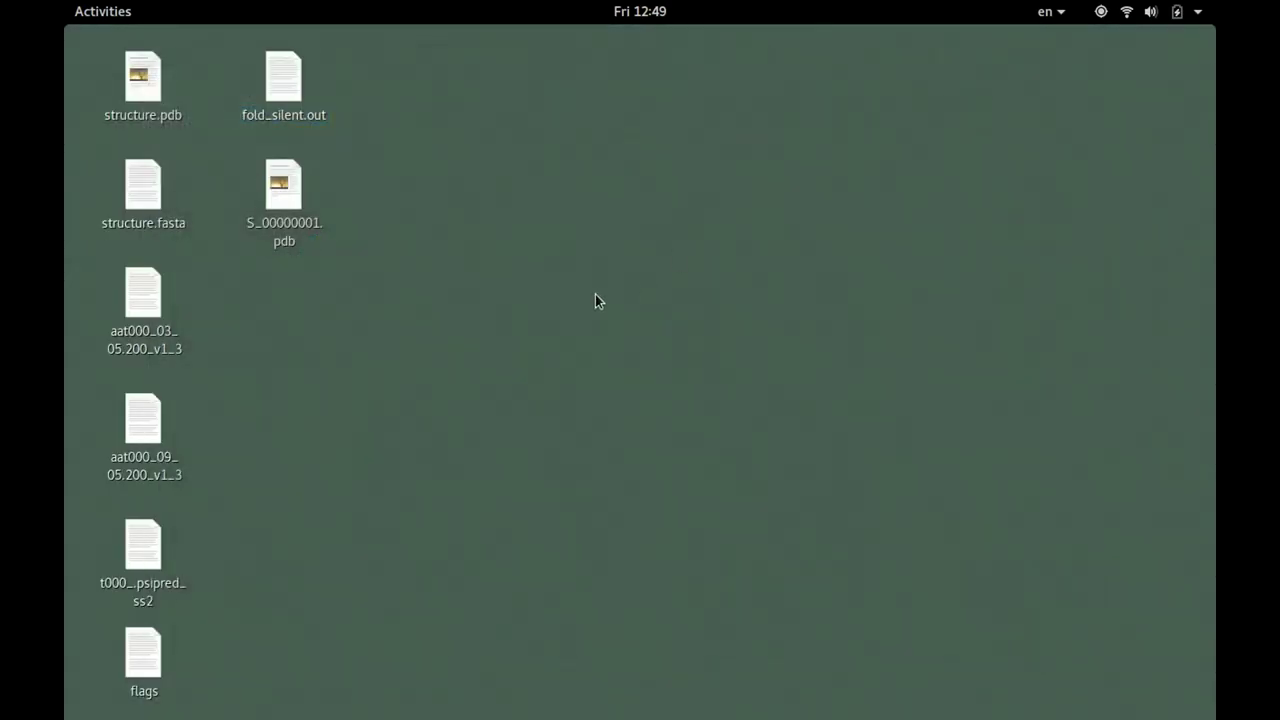